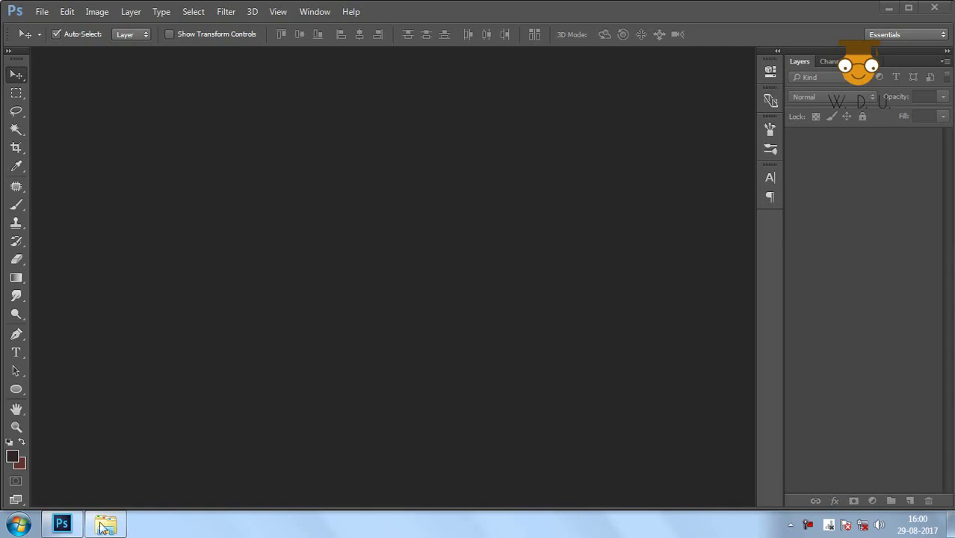
Open the grassland photo 2.jpg from Explorer and duplicate its Background layer.
left_click(105, 527)
right_click(435, 109)
left_click(548, 190)
left_click(479, 153)
mouse_move(479, 152)
left_mouse_down()
mouse_move(497, 225)
mouse_move(62, 523)
mouse_move(422, 336)
left_mouse_up()
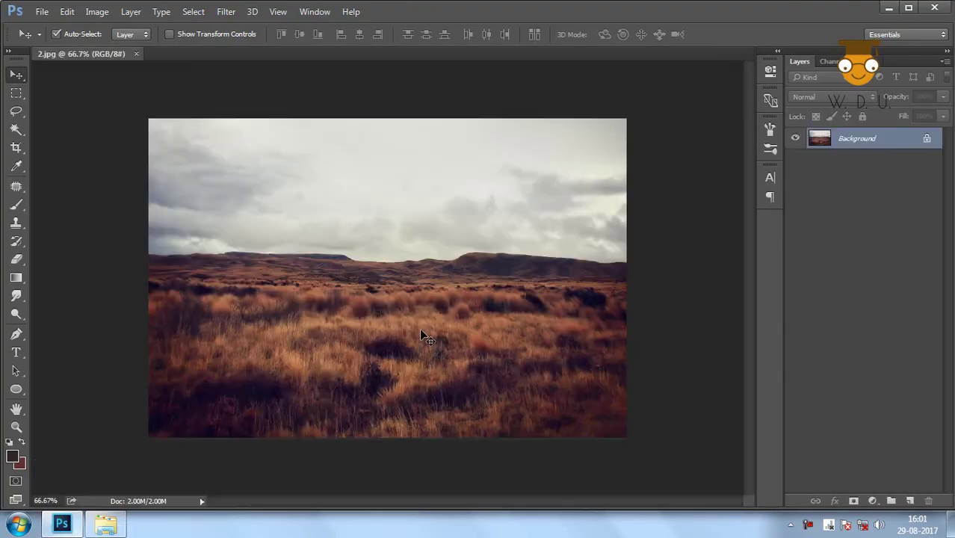
scroll(430, 243, "up", 1)
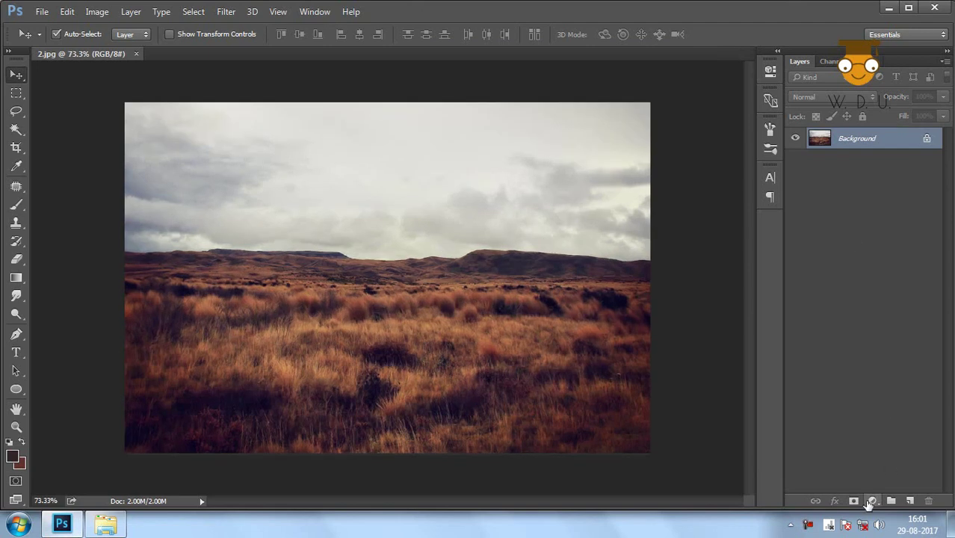
left_click_drag(871, 146, 909, 501)
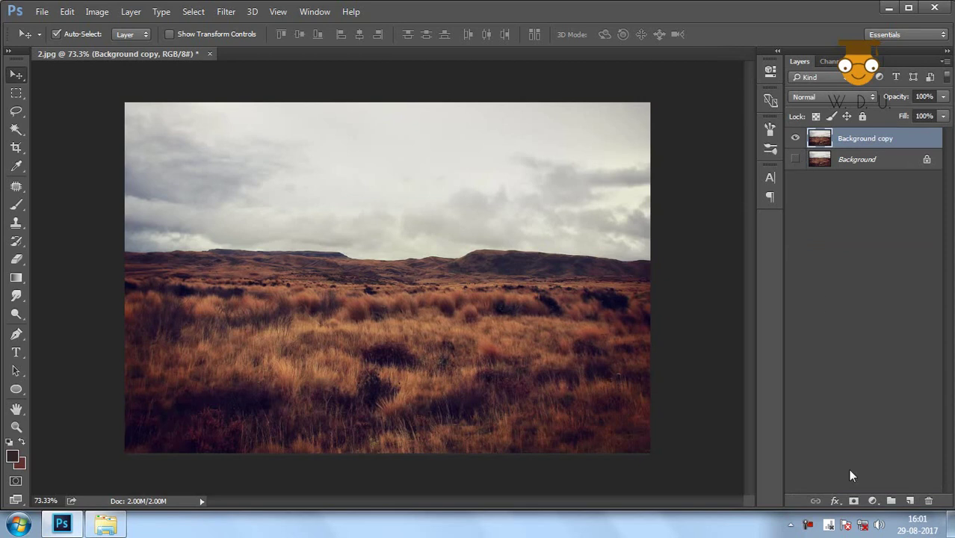
Mask Background copy with a black-to-white gradient so the sky fades out above the horizon.
left_click(853, 501)
left_click(18, 277)
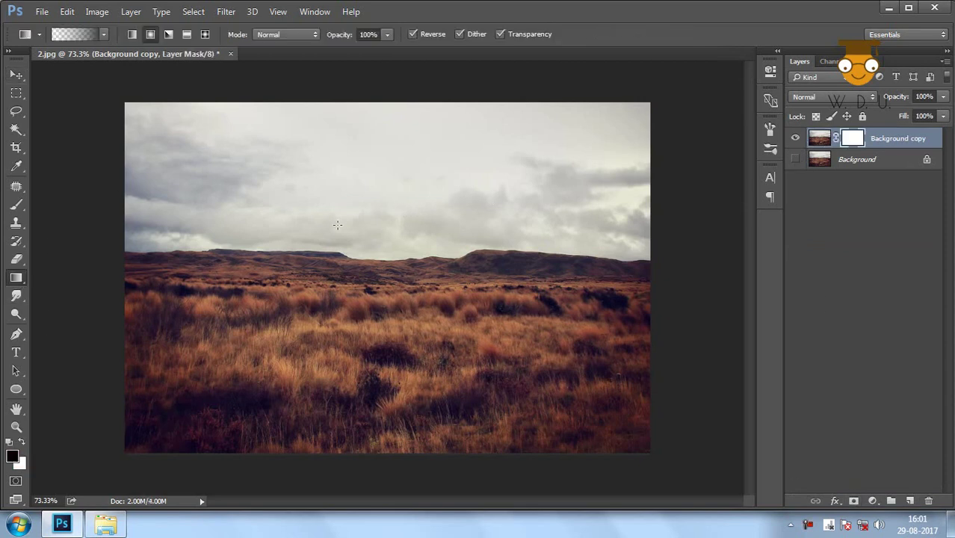
mouse_move(387, 217)
left_mouse_down()
mouse_move(381, 255)
mouse_move(400, 221)
left_mouse_up()
key("ctrl+i")
key("alt+BackSpace")
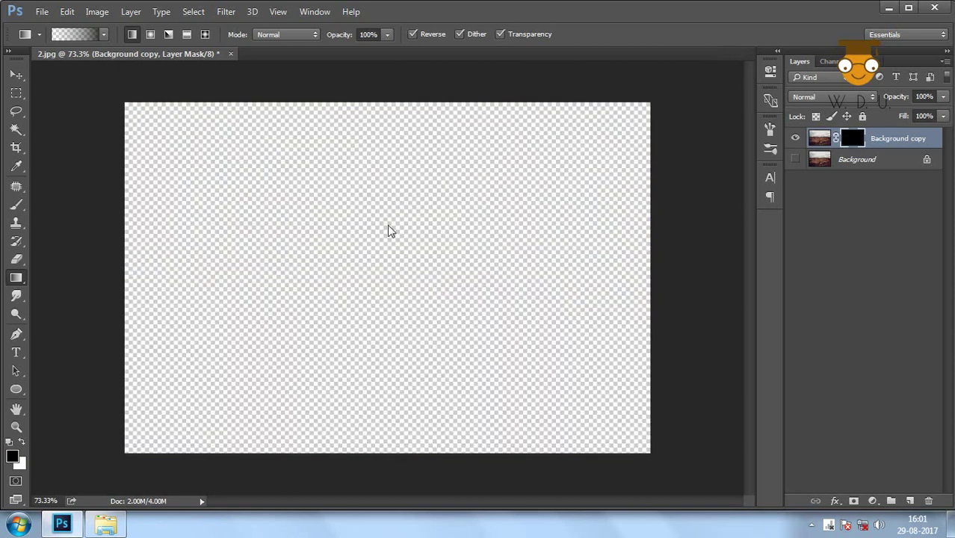
key("ctrl+i")
left_click_drag(386, 239, 386, 241)
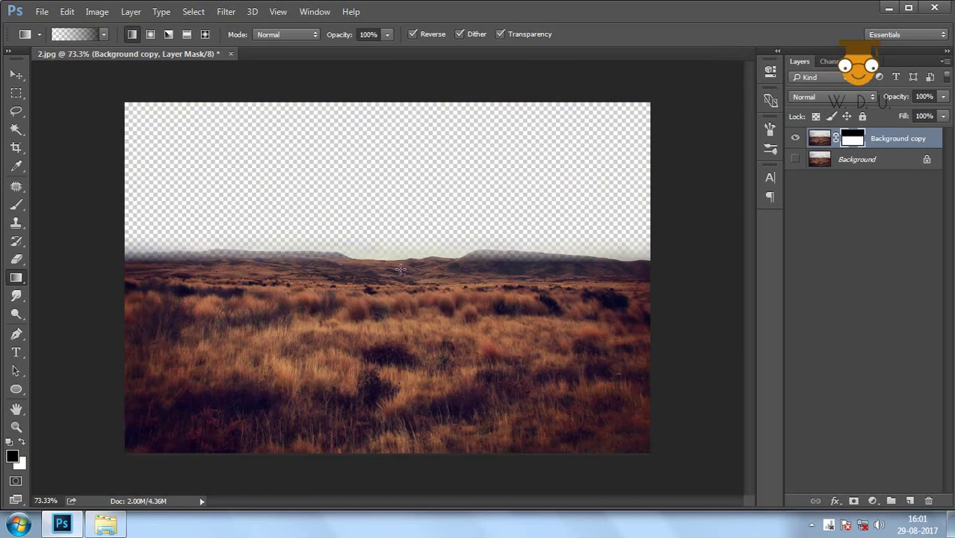
left_click_drag(402, 278, 402, 236)
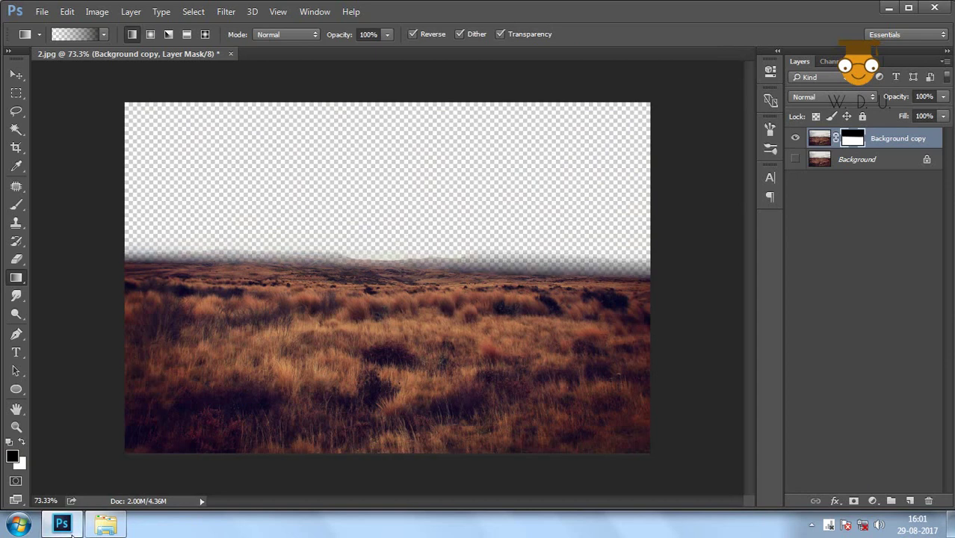
left_click(105, 524)
Place the sun-rays sky image as a new layer, scaled up to canvas width.
mouse_move(351, 119)
left_mouse_down()
mouse_move(269, 216)
mouse_move(157, 410)
mouse_move(334, 110)
left_mouse_up()
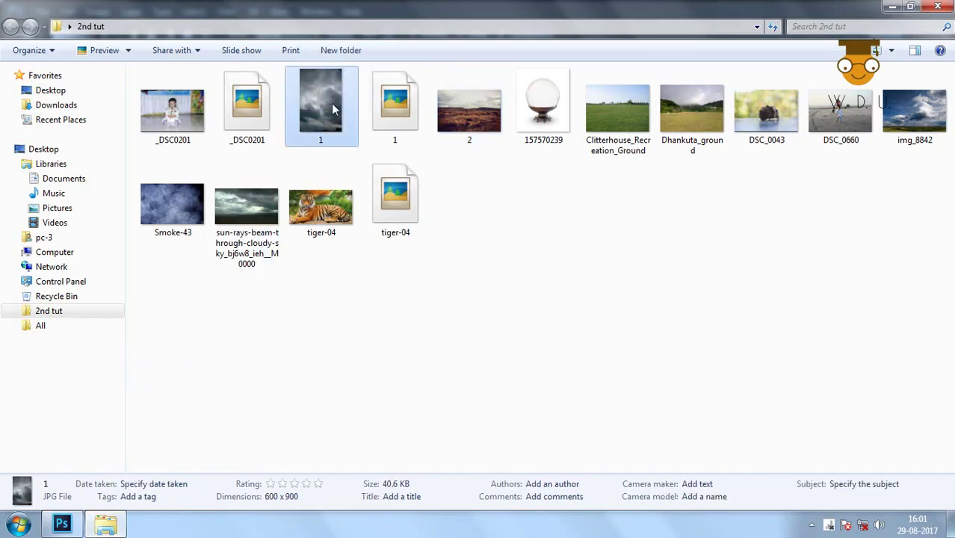
mouse_move(247, 216)
left_mouse_down()
mouse_move(62, 523)
mouse_move(386, 193)
mouse_move(405, 228)
left_mouse_up()
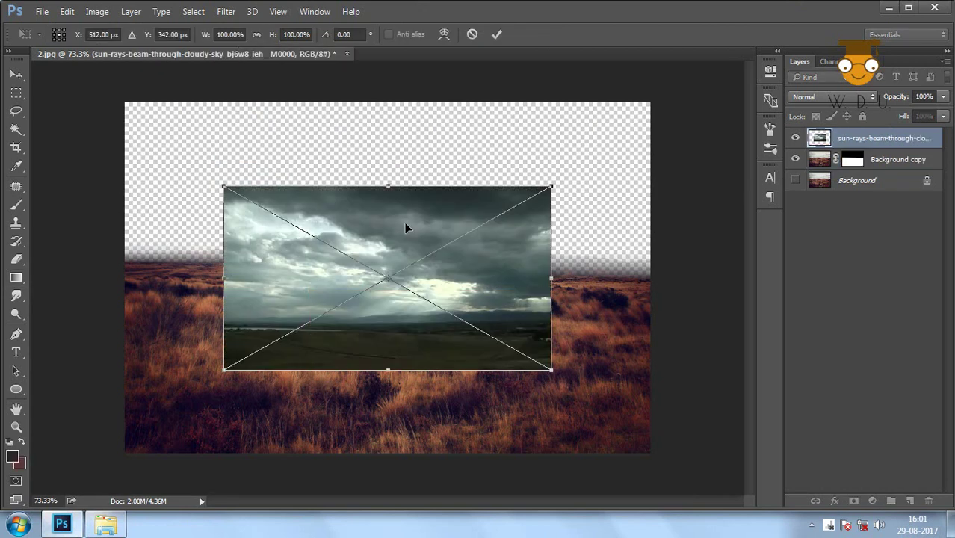
mouse_move(551, 371)
left_mouse_down()
mouse_move(669, 435)
mouse_move(652, 424)
left_mouse_up()
left_click_drag(528, 283, 529, 248)
key("Return")
Move the sky layer below Background copy and reposition it to fill the sky.
key("g")
key("ctrl+bracketleft")
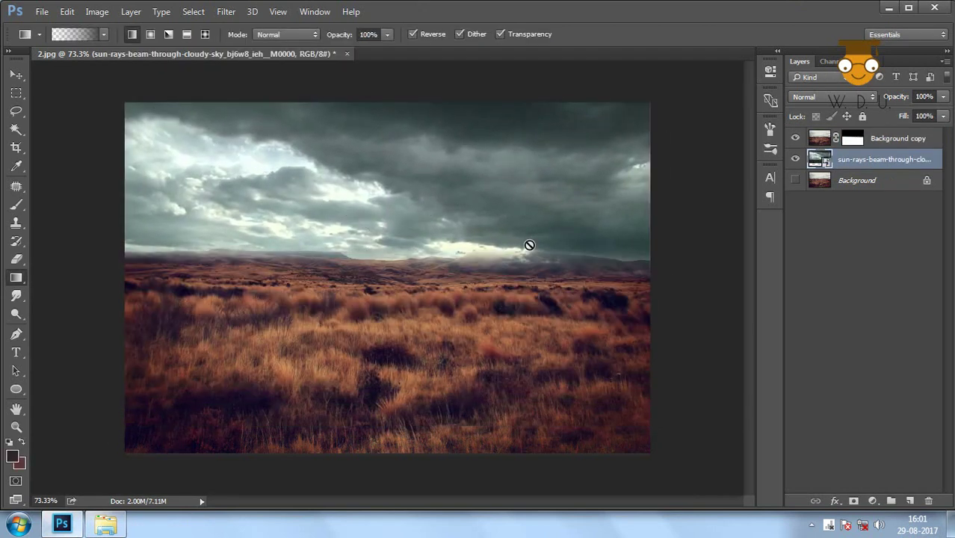
key("v")
key("ctrl+t")
left_click_drag(559, 236, 553, 219)
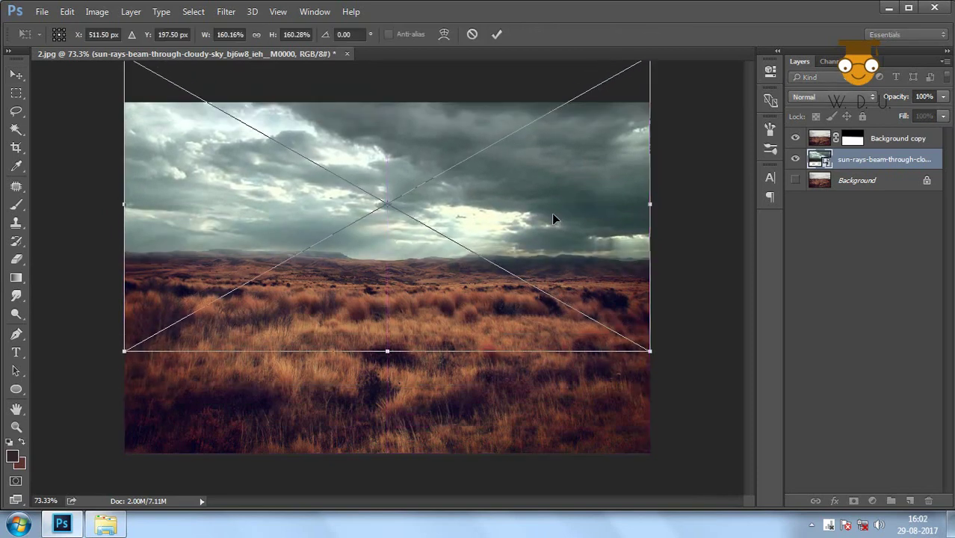
key("Return")
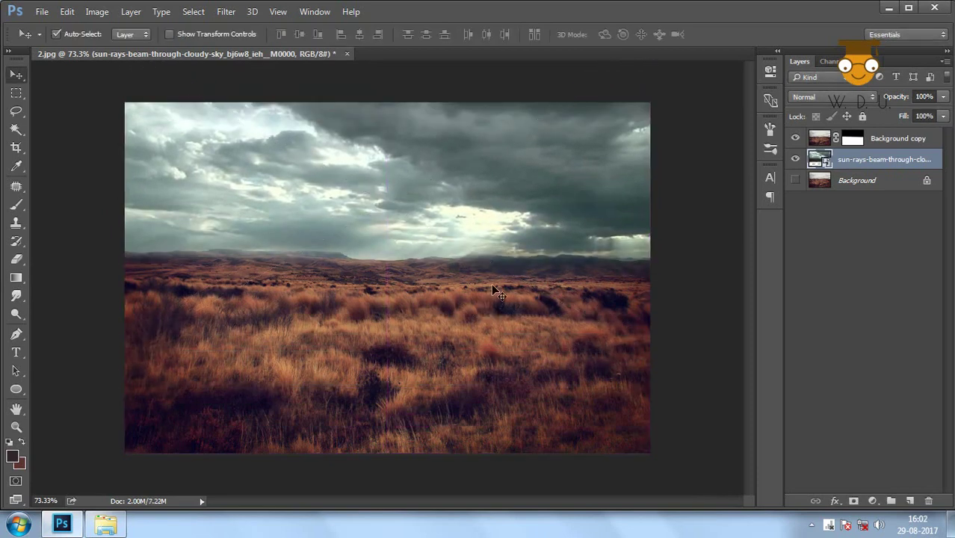
left_click_drag(460, 171, 465, 180)
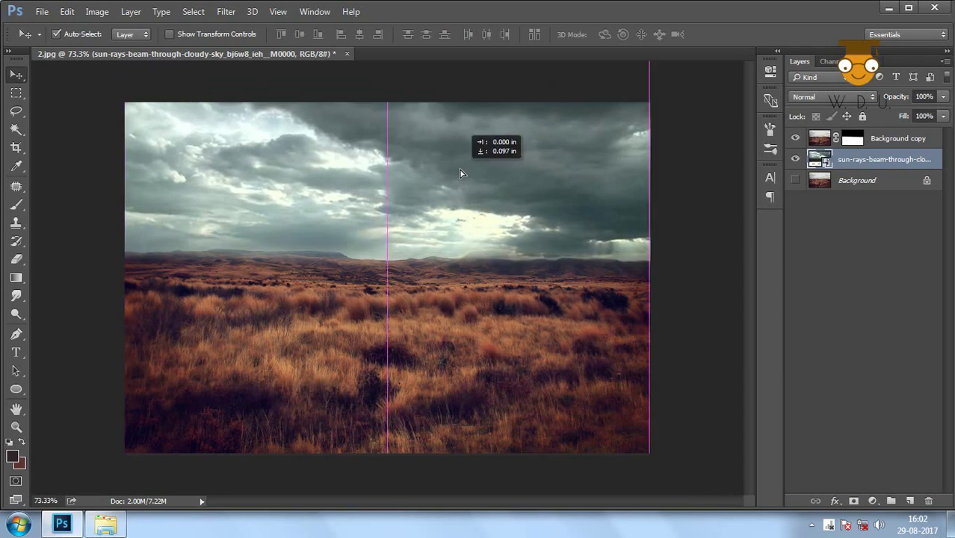
Redraw Background copy's mask gradient lower across the horizon, then set a smaller white brush.
left_click(299, 278)
key("g")
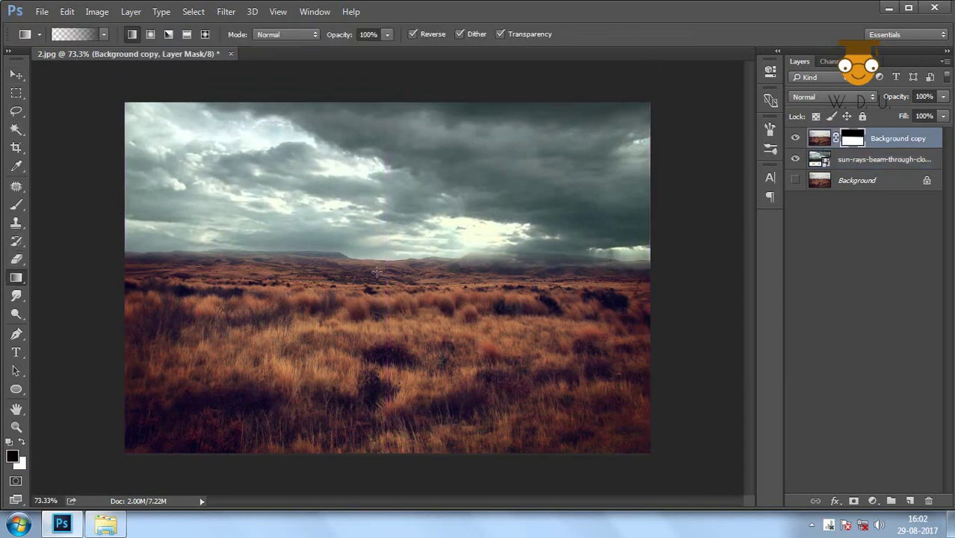
left_click_drag(400, 297, 393, 260)
left_click_drag(400, 329, 392, 234)
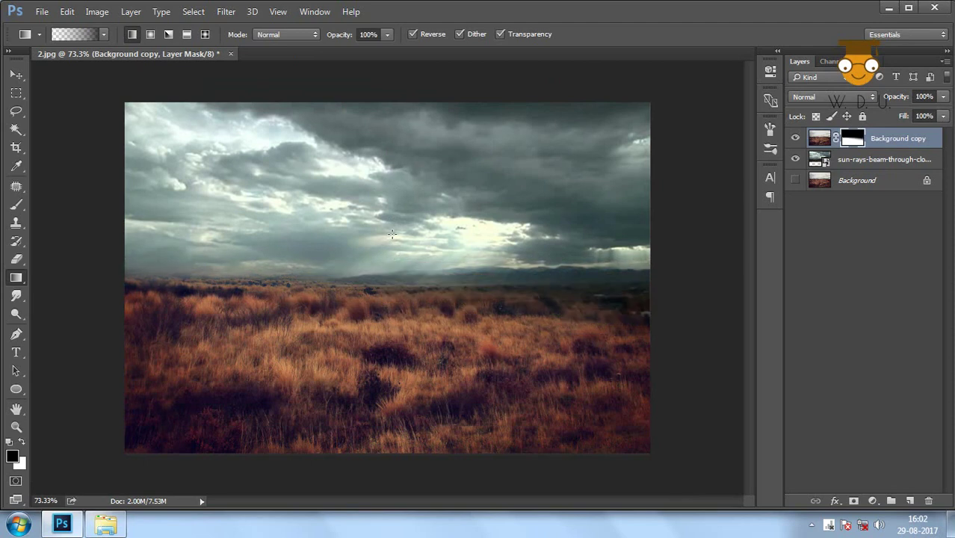
left_click_drag(396, 295, 393, 258)
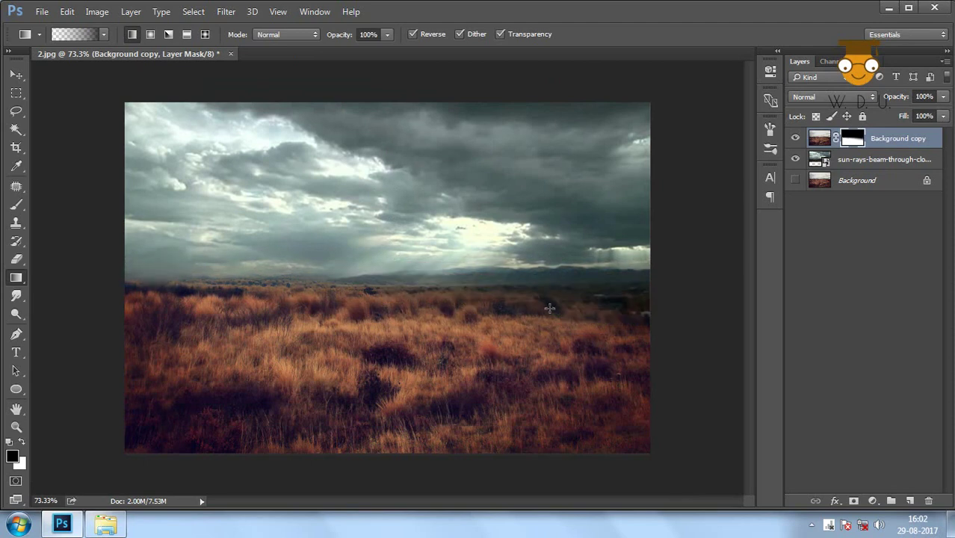
key("b")
key("bracketleft")
key("bracketleft")
key("bracketleft")
key("x")
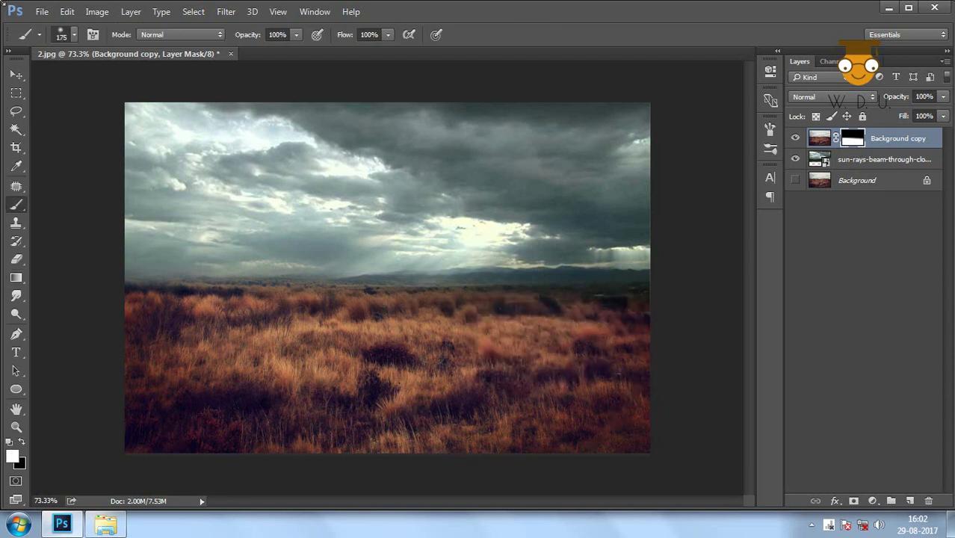
left_click(17, 76)
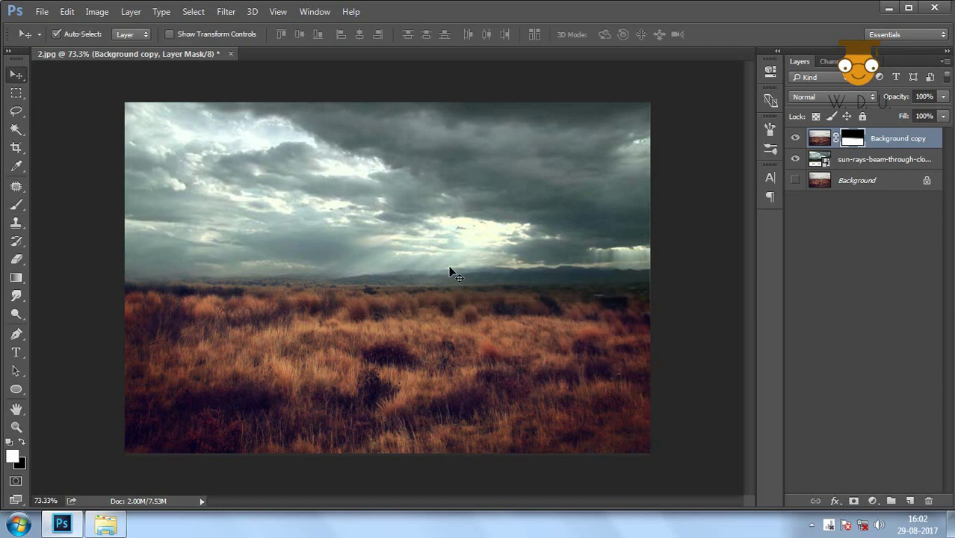
Apply a Gaussian Blur of about 1.3 px radius to the sun-rays sky layer.
left_click(456, 178)
left_click(233, 12)
mouse_move(233, 166)
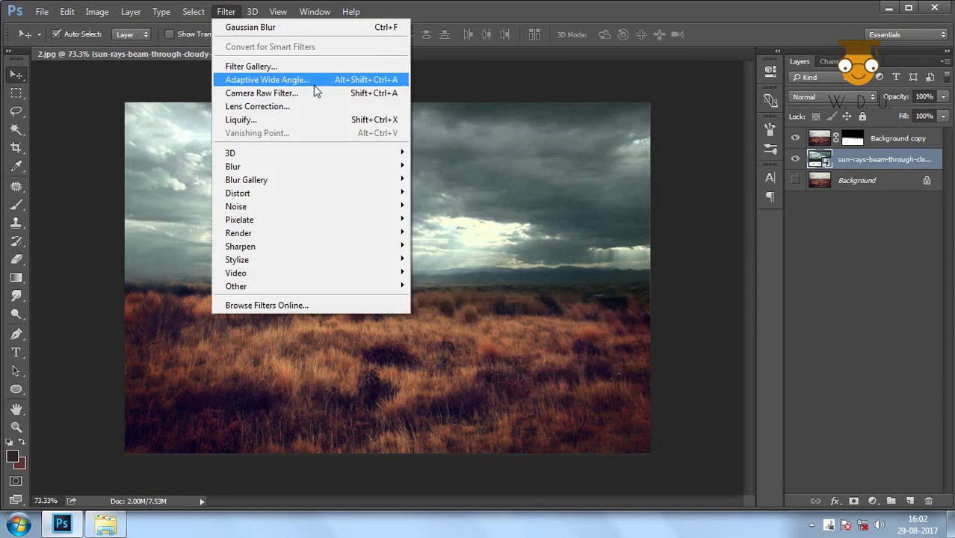
left_click(447, 215)
left_click_drag(639, 356, 587, 358)
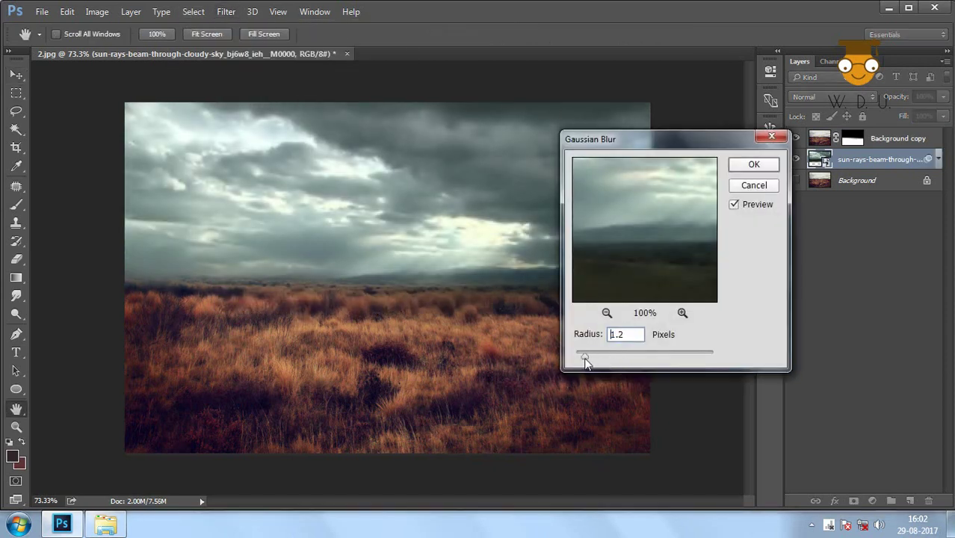
left_click(754, 166)
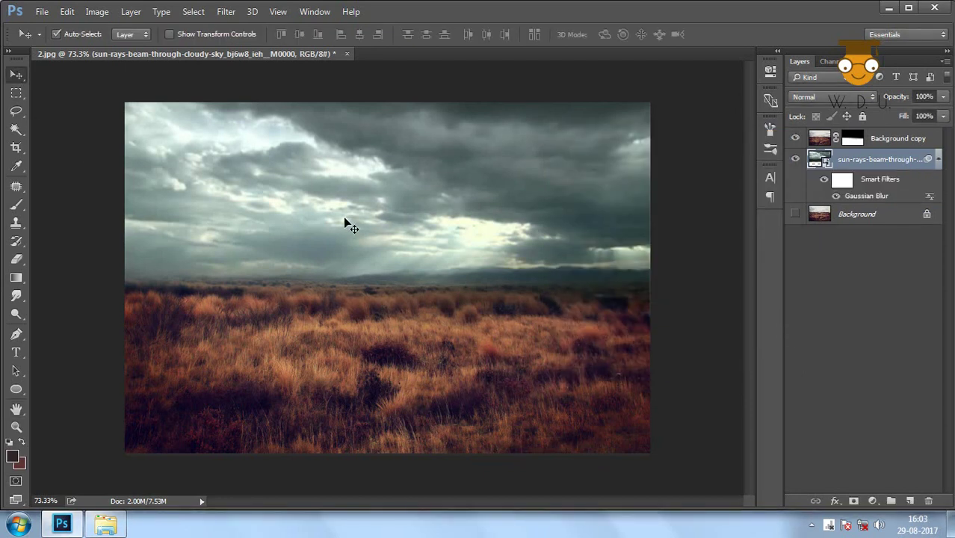
Add a new layer above Background copy and sample a pale haze colour from the sky.
left_click(883, 146)
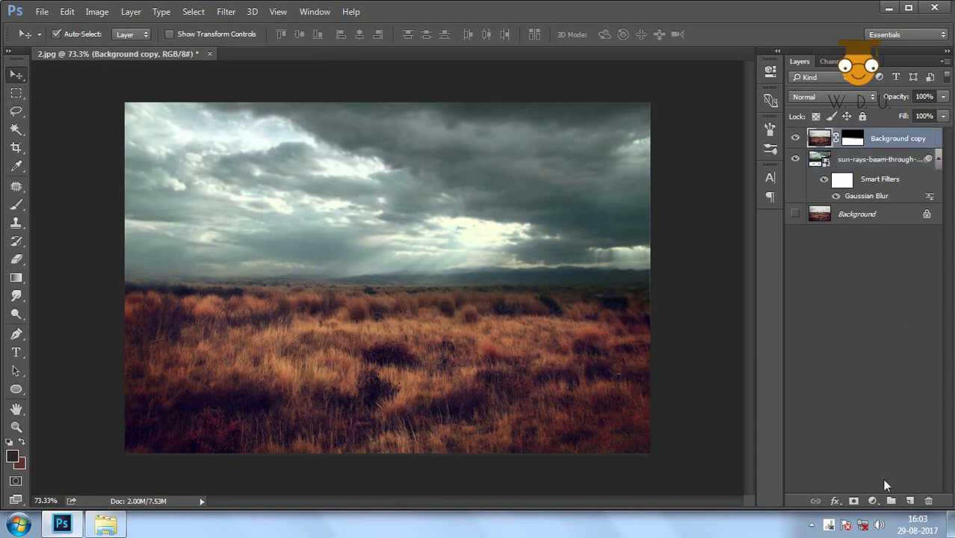
left_click(910, 499)
key("i")
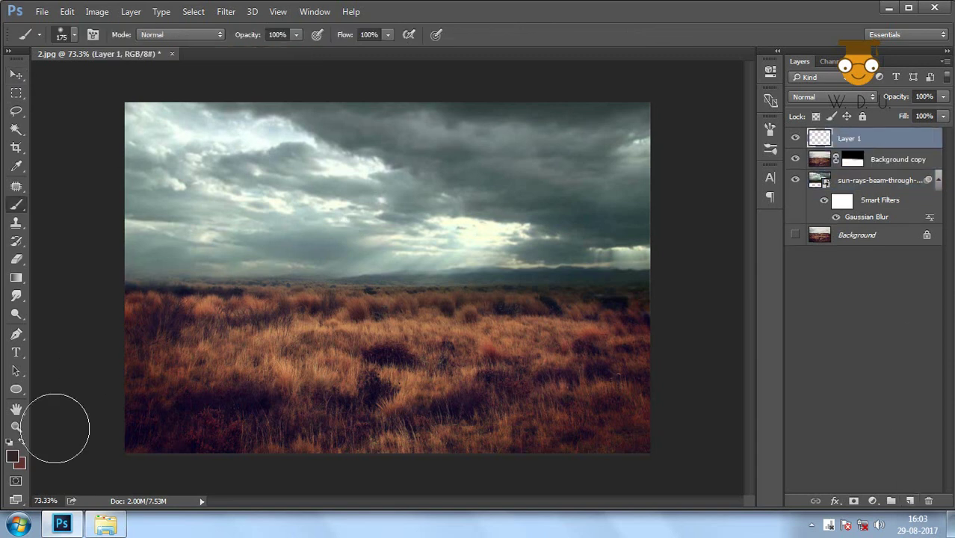
left_click(12, 457)
left_click(192, 214)
left_click(618, 112)
Brush a light haze along the horizon and set the layer to 58% opacity, Normal mode.
key("b")
mouse_move(121, 274)
left_mouse_down()
mouse_move(683, 251)
mouse_move(118, 288)
left_mouse_up()
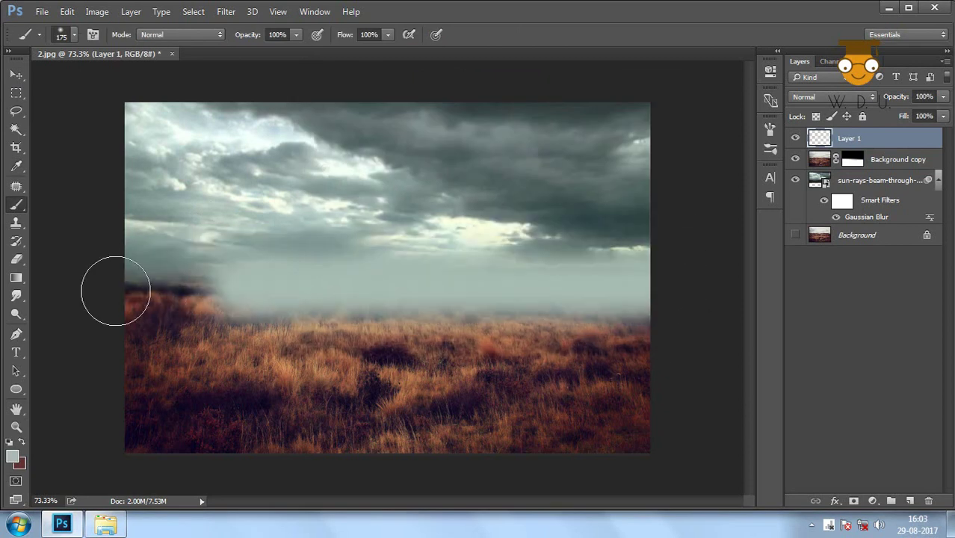
key("v")
key("5")
key("8")
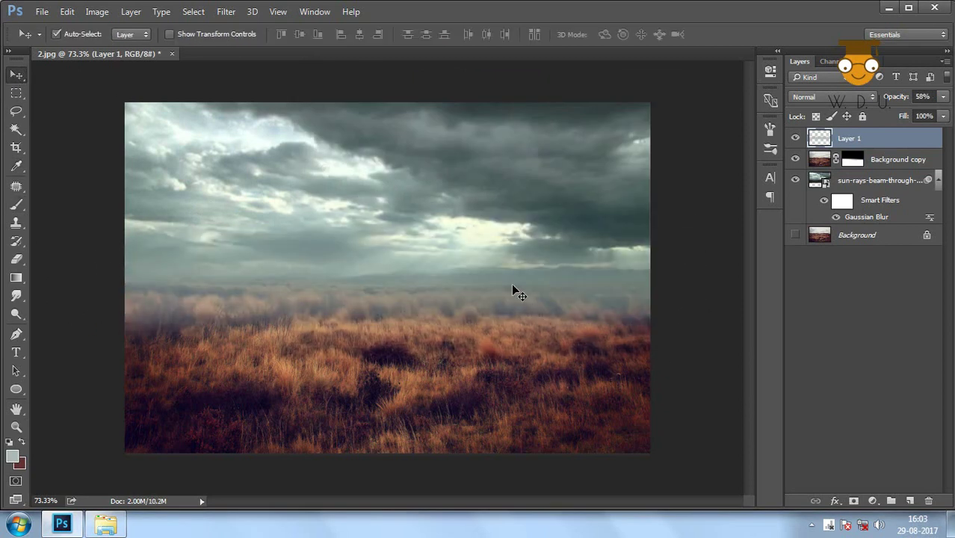
left_click(836, 96)
scroll(820, 102, "down", 3)
scroll(821, 101, "down", 2)
scroll(820, 102, "down", 4)
scroll(820, 102, "down", 2)
scroll(820, 102, "down", 2)
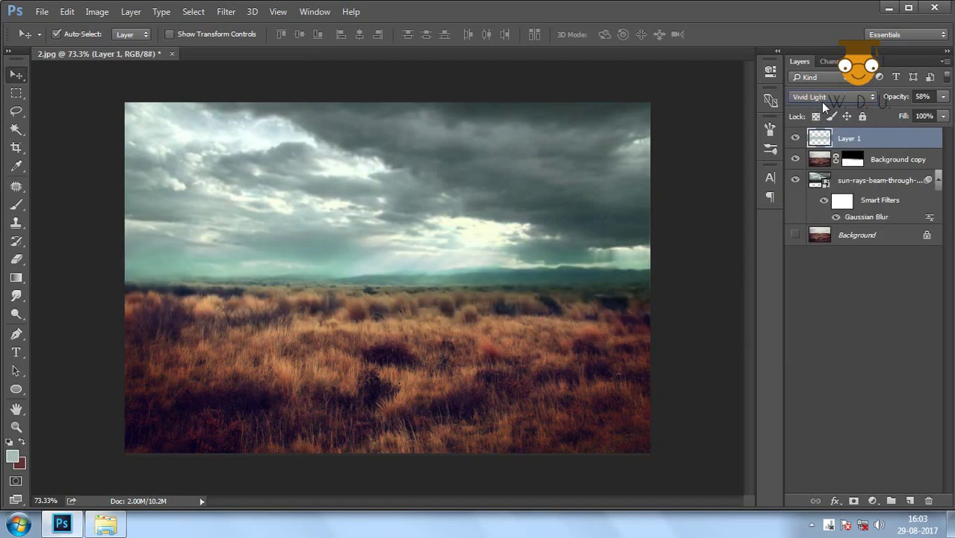
scroll(821, 102, "down", 1)
left_click(819, 97)
left_click(815, 97)
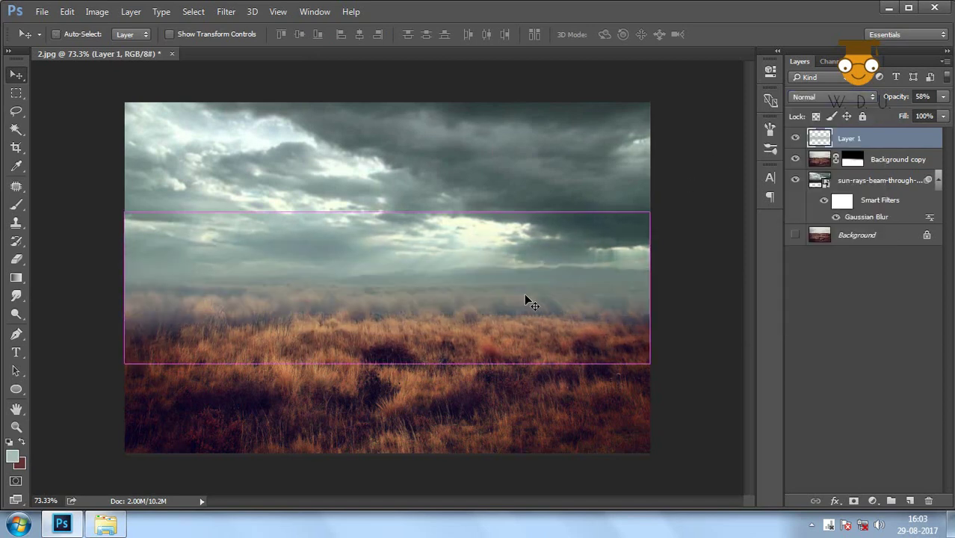
Stretch the haze band past both canvas edges and adjust its height over the horizon.
key("ctrl+t")
left_click_drag(387, 213, 386, 179)
left_click_drag(388, 363, 388, 380)
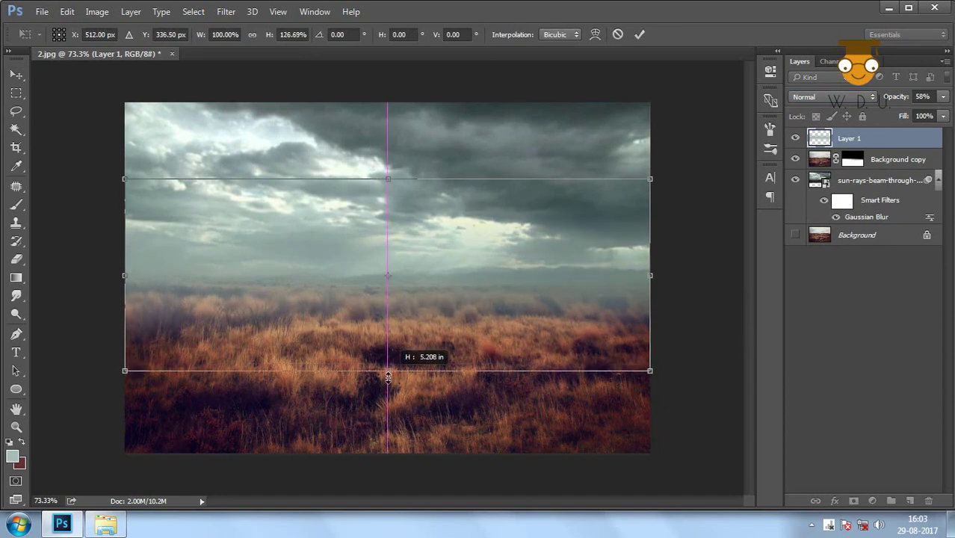
left_click_drag(124, 280, 85, 280)
left_click_drag(649, 280, 661, 280)
mouse_move(527, 321)
left_mouse_down()
mouse_move(527, 300)
mouse_move(526, 314)
left_mouse_up()
left_click_drag(372, 167, 373, 198)
mouse_move(373, 364)
left_mouse_down()
mouse_move(373, 347)
mouse_move(375, 356)
left_mouse_up()
left_click_drag(373, 199, 373, 209)
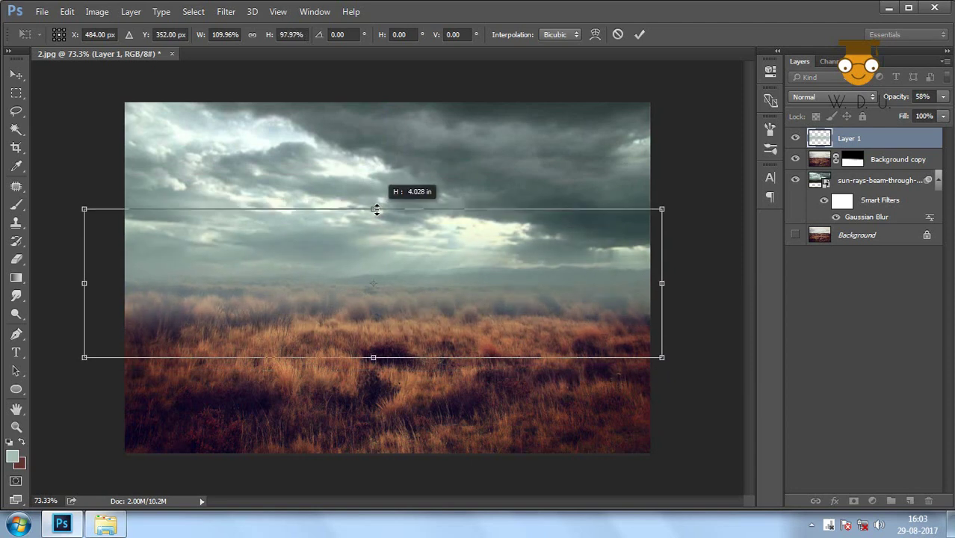
left_click_drag(373, 357, 373, 364)
key("Return")
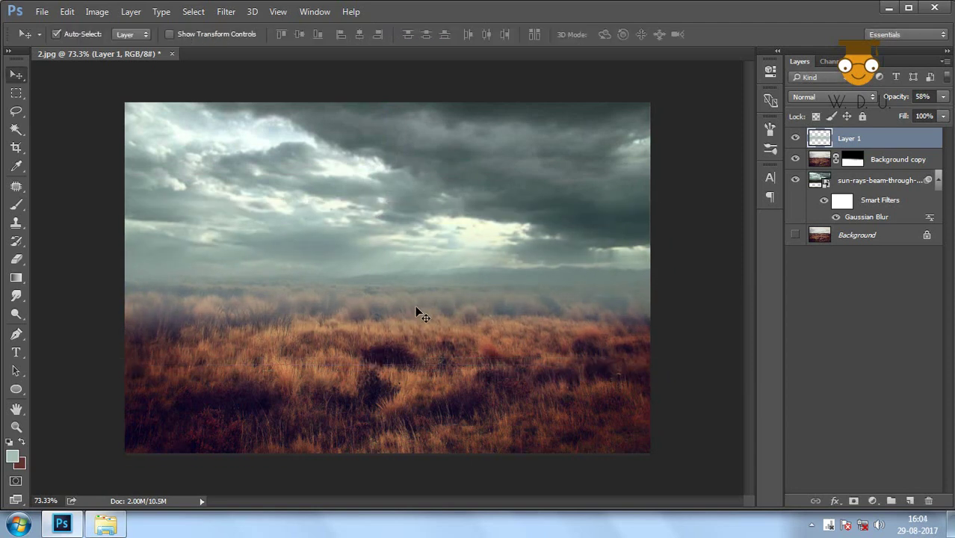
Bring the cut-out tiger from tiger-04.psd into the composite as Layer 2, moved left onto the grass.
left_click(106, 523)
mouse_move(395, 205)
left_mouse_down()
mouse_move(323, 59)
mouse_move(358, 112)
left_mouse_up()
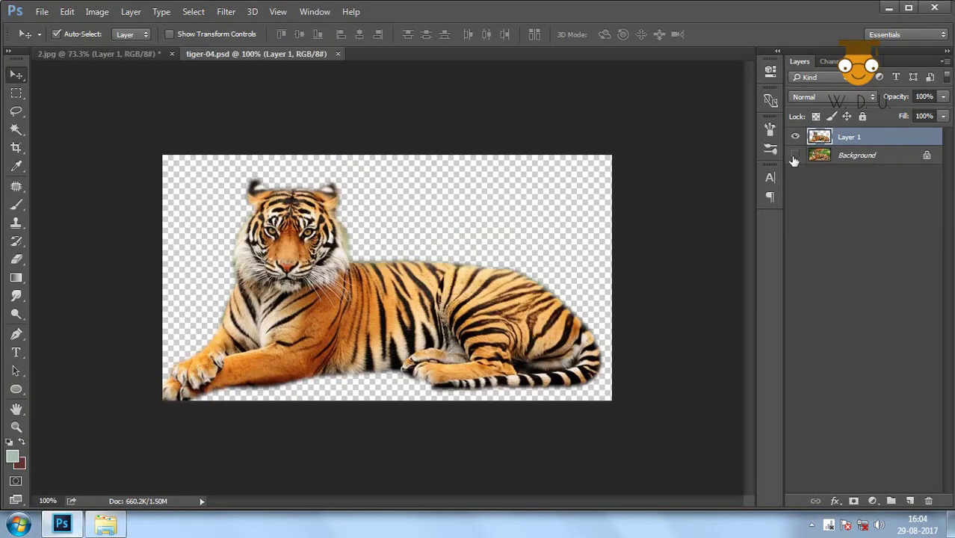
left_click(794, 155)
left_click(794, 155)
key("ctrl+w")
left_click(366, 184)
left_click_drag(463, 293, 484, 323)
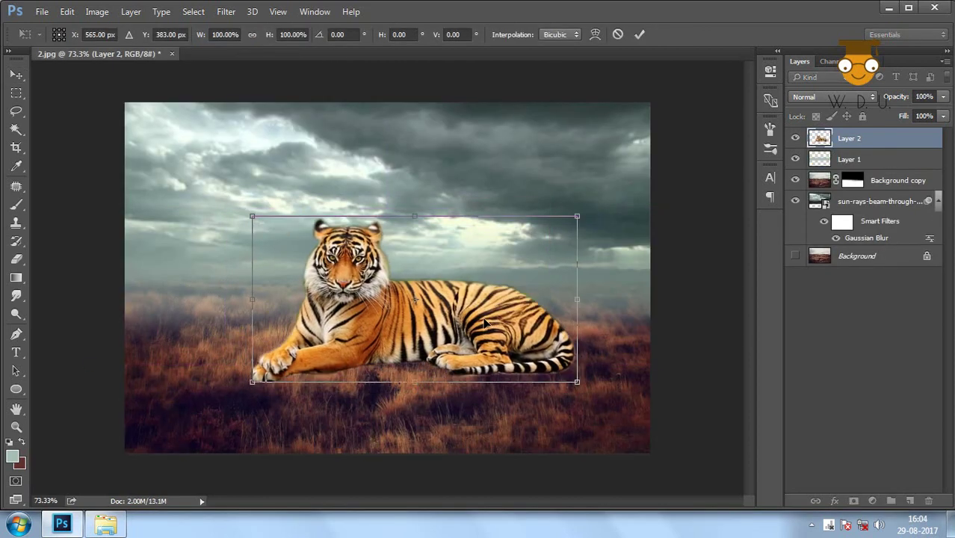
key("Return")
scroll(485, 325, "up", 2)
left_click_drag(486, 325, 437, 328)
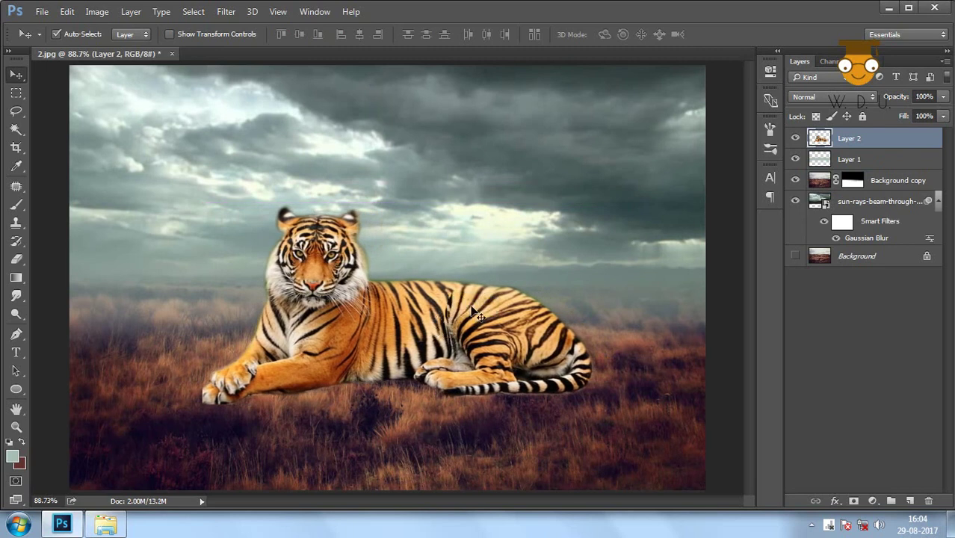
Feather the tiger's outline selection by 2 px and delete the fringe around it.
left_click(819, 138, "ctrl")
key("m")
right_click(423, 276)
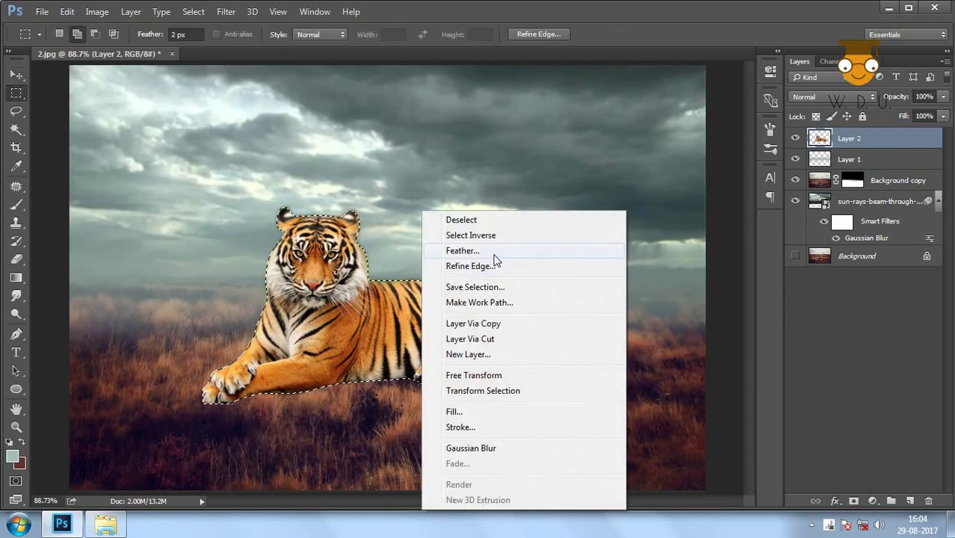
left_click(493, 252)
left_click(548, 179)
key("ctrl+shift+i")
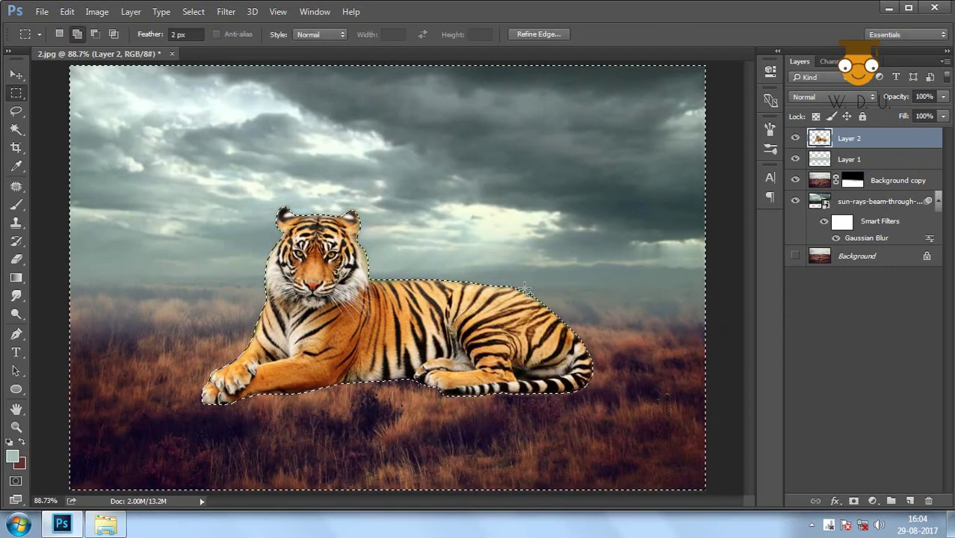
key("Delete")
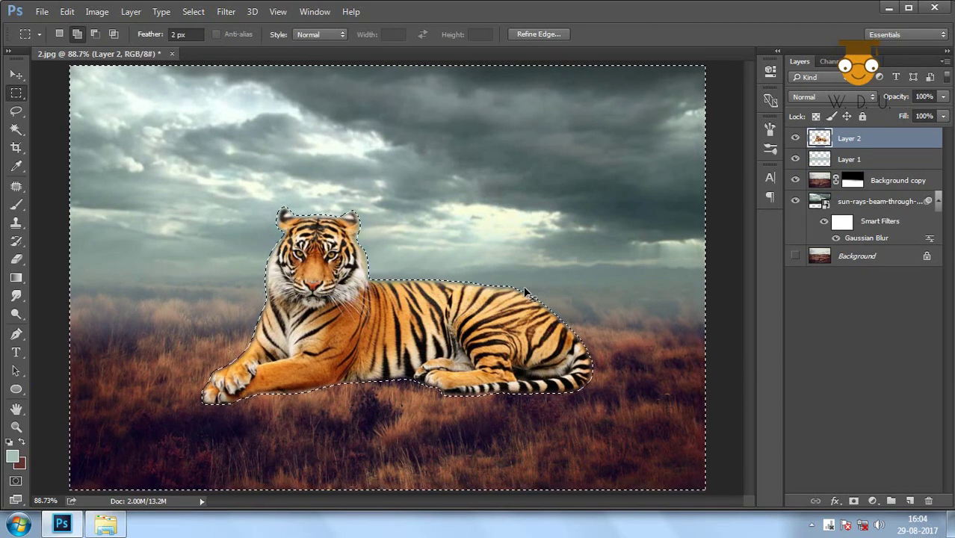
key("ctrl+d")
Skew the tiger's corners with Free Transform so it settles naturally into the grass.
key("v")
key("ctrl+t")
right_click(450, 338)
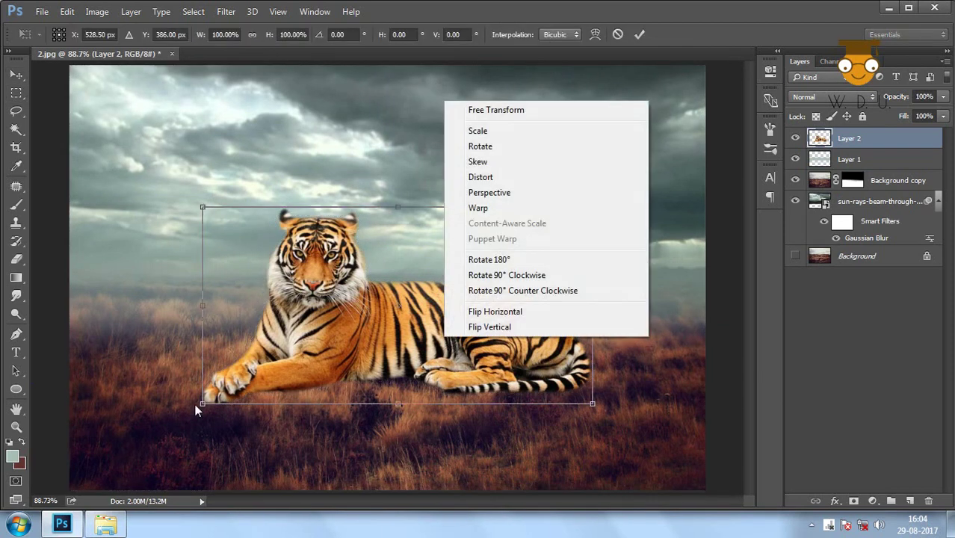
left_click(197, 409)
left_click_drag(198, 407, 198, 411)
left_click_drag(202, 207, 186, 199)
left_click_drag(591, 403, 576, 391)
left_click_drag(592, 207, 574, 223)
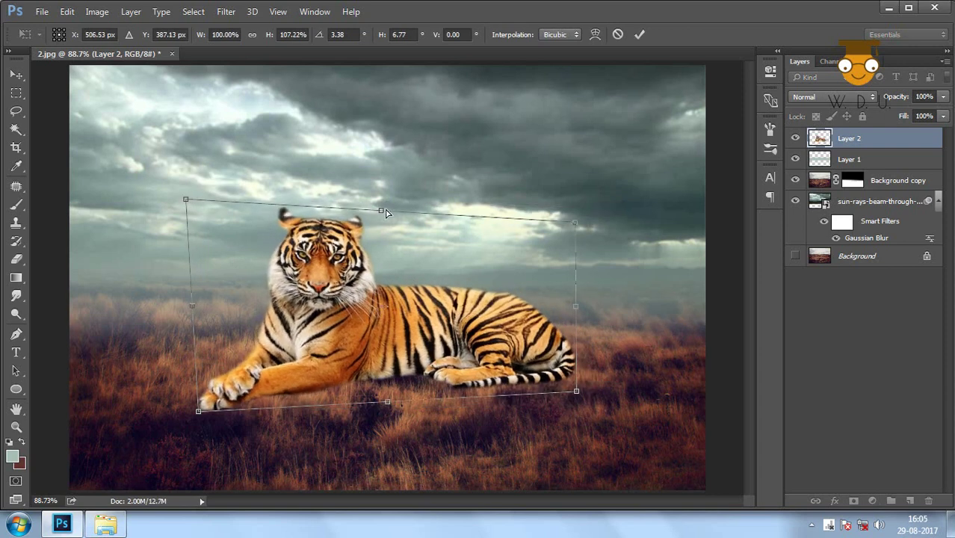
left_click_drag(386, 212, 394, 209)
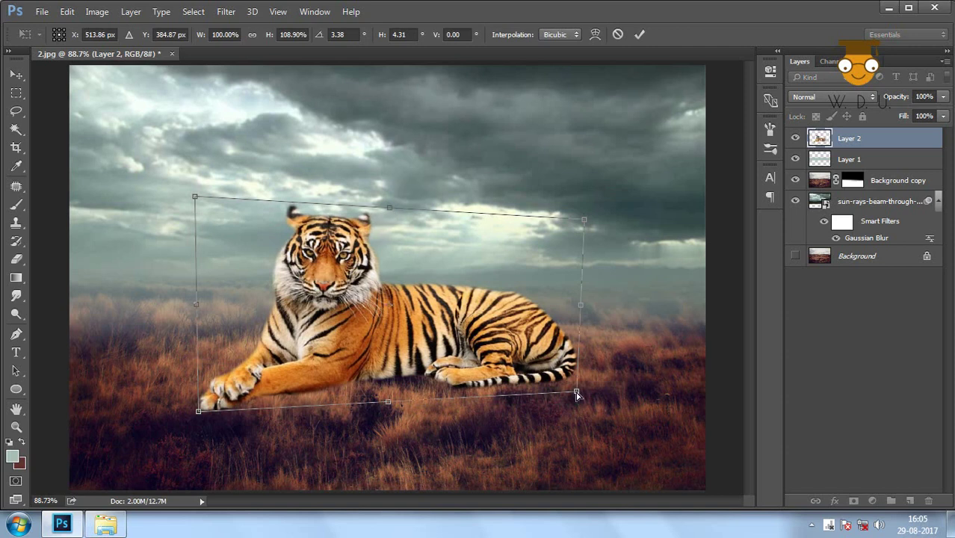
left_click_drag(576, 395, 572, 384)
mouse_move(583, 220)
left_mouse_down()
mouse_move(573, 222)
mouse_move(575, 213)
left_mouse_up()
left_click_drag(194, 198, 188, 200)
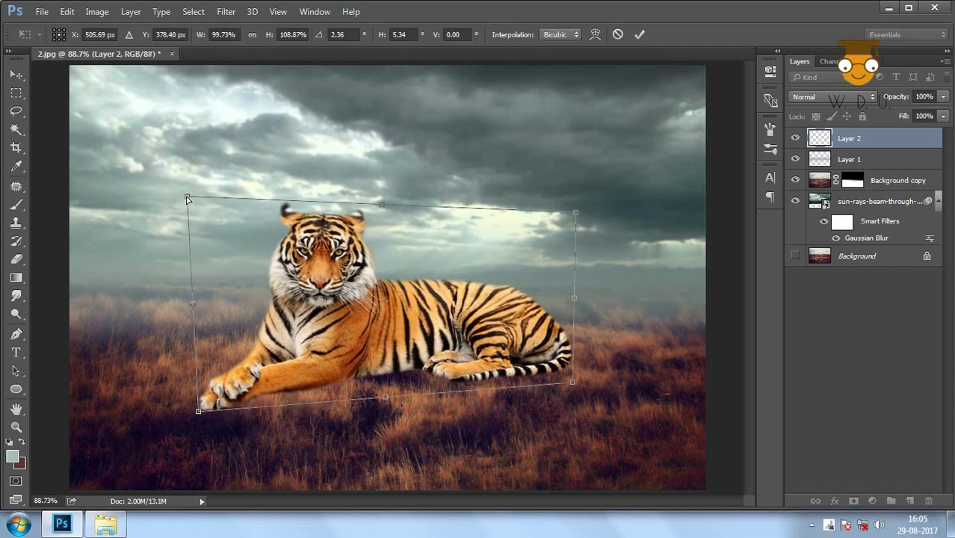
key("Return")
scroll(394, 334, "up", 2)
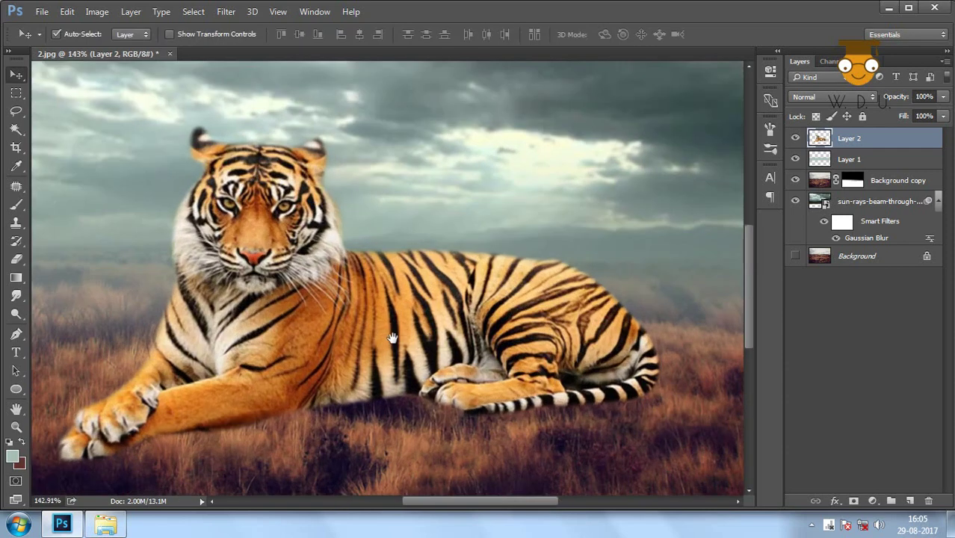
left_click_drag(355, 299, 370, 211)
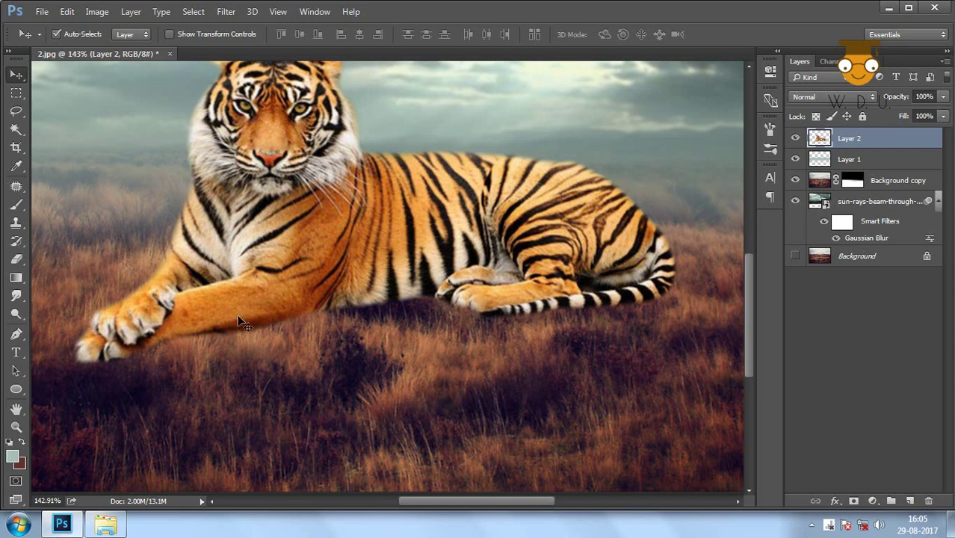
Pick the Brush tool and sample an orange-brown foreground colour from the tiger's fur.
left_click(16, 203)
right_click(385, 279)
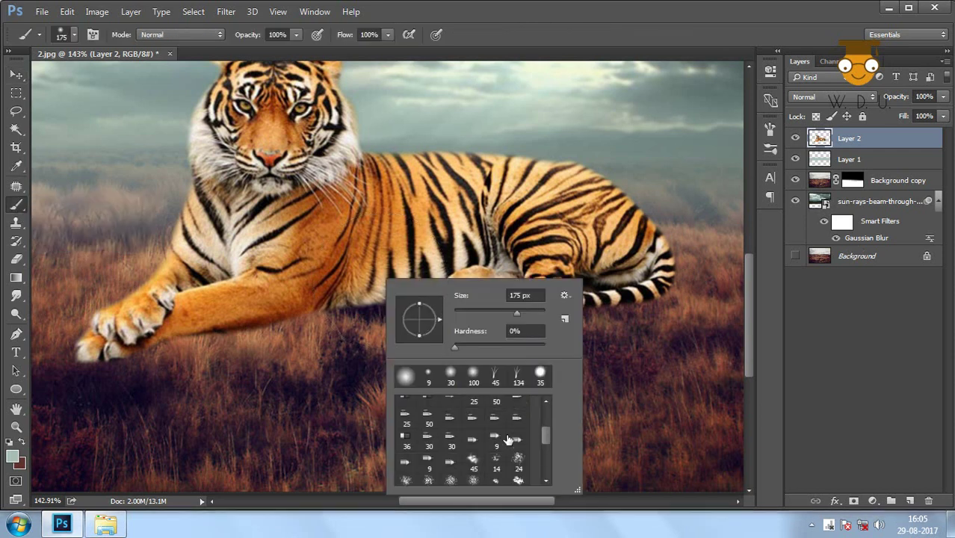
key("Escape")
left_click(12, 456)
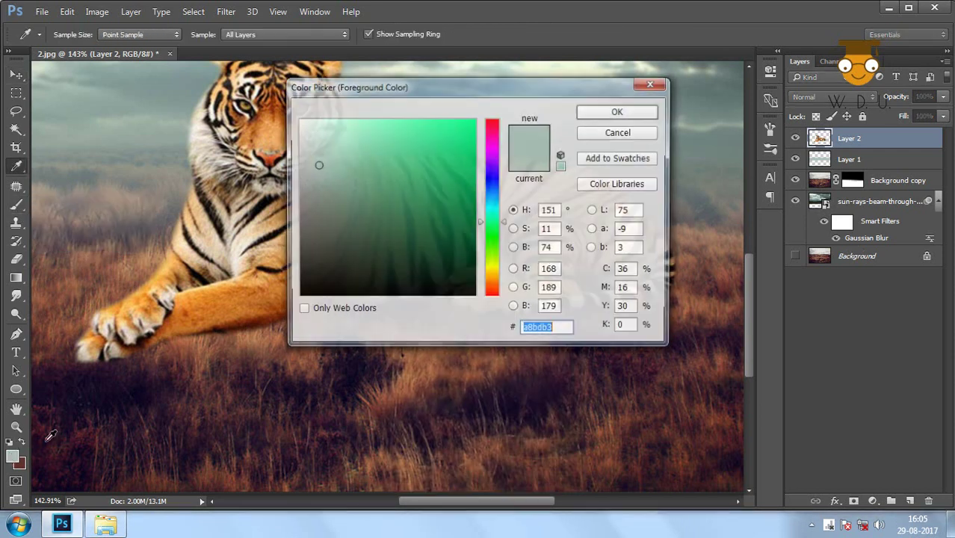
left_click(209, 340)
key("Return")
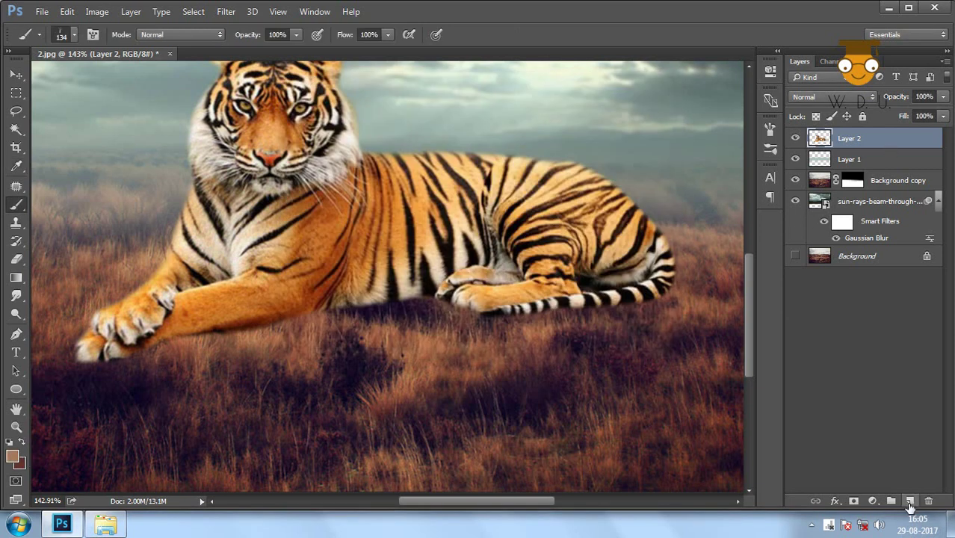
Add a new Layer 3 at 58% opacity and set the brush to 52 px.
left_click(909, 500)
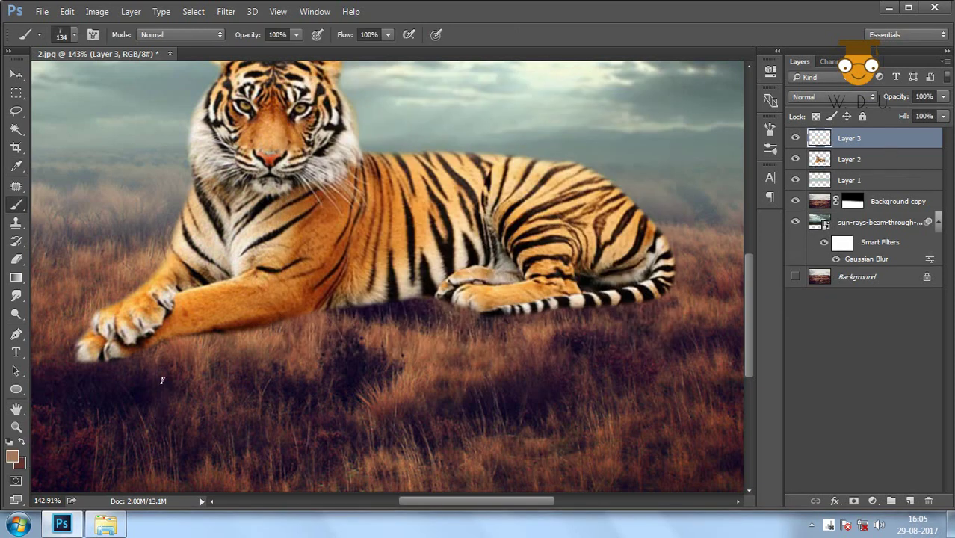
right_click(314, 322)
left_click_drag(390, 328, 361, 331)
key("Return")
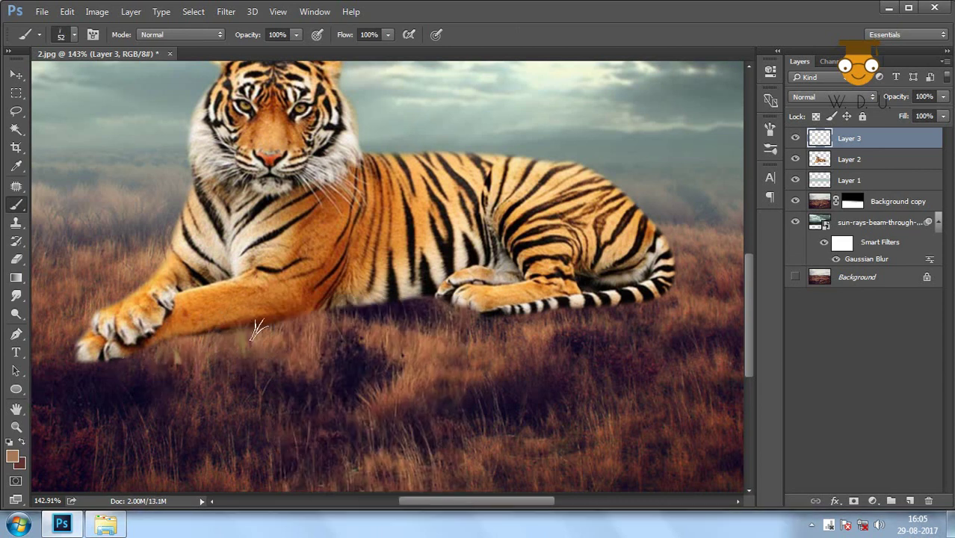
right_click(429, 318)
left_click(599, 312)
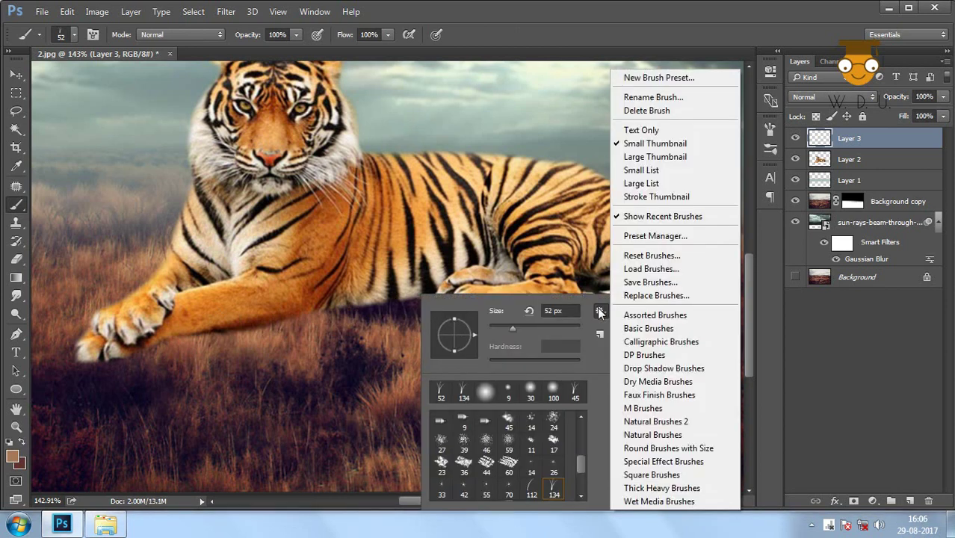
left_click(401, 334)
left_click(236, 332)
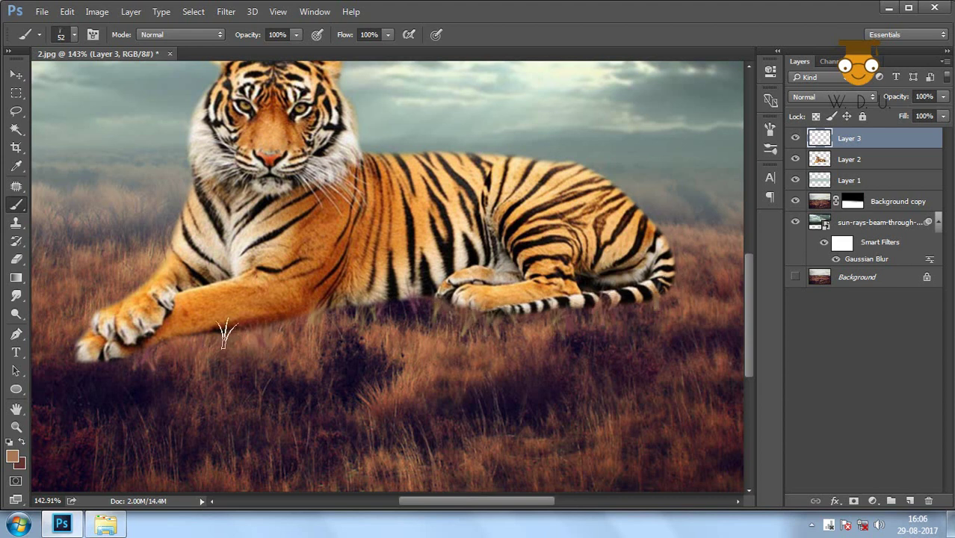
left_click(13, 74)
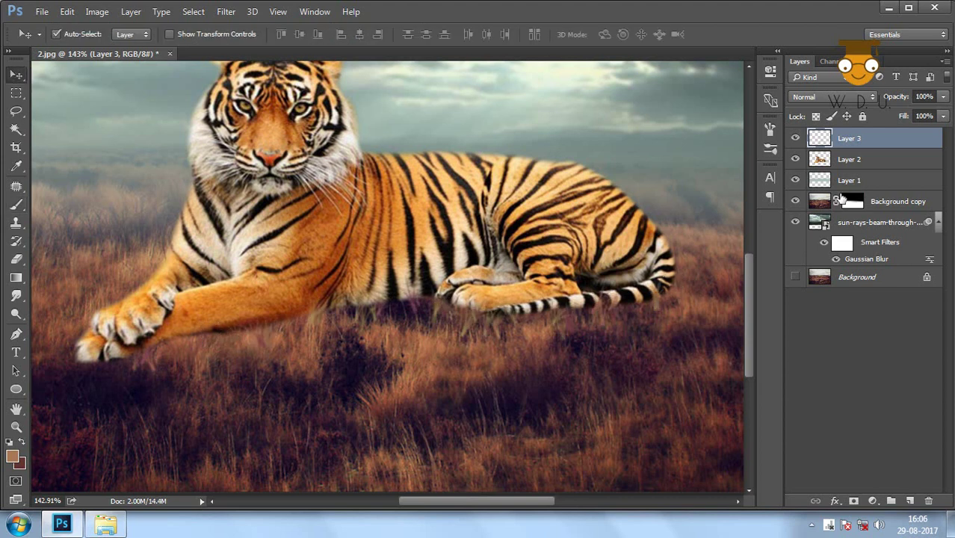
key("5")
key("8")
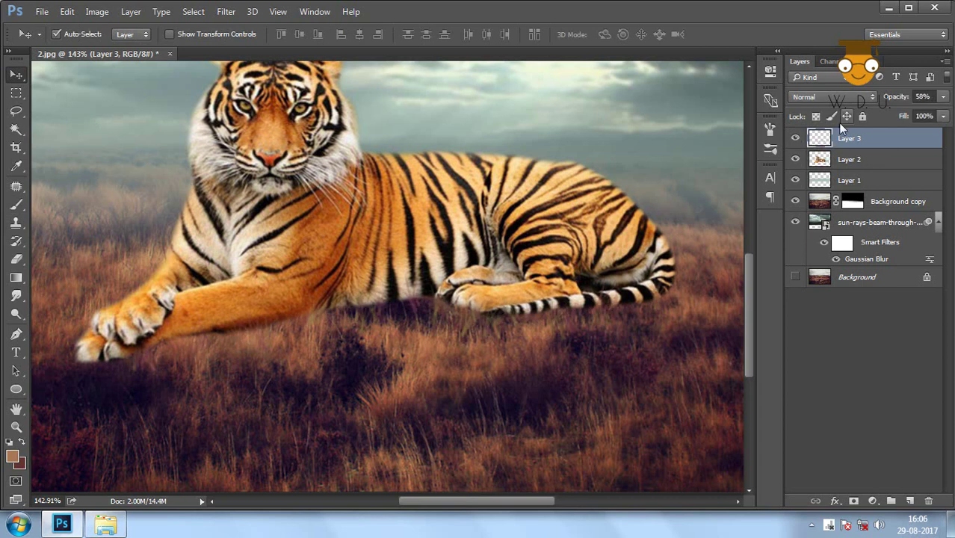
Add a mask to Layer 2 and paint grass blades over the tiger's belly and paws.
left_click(853, 161)
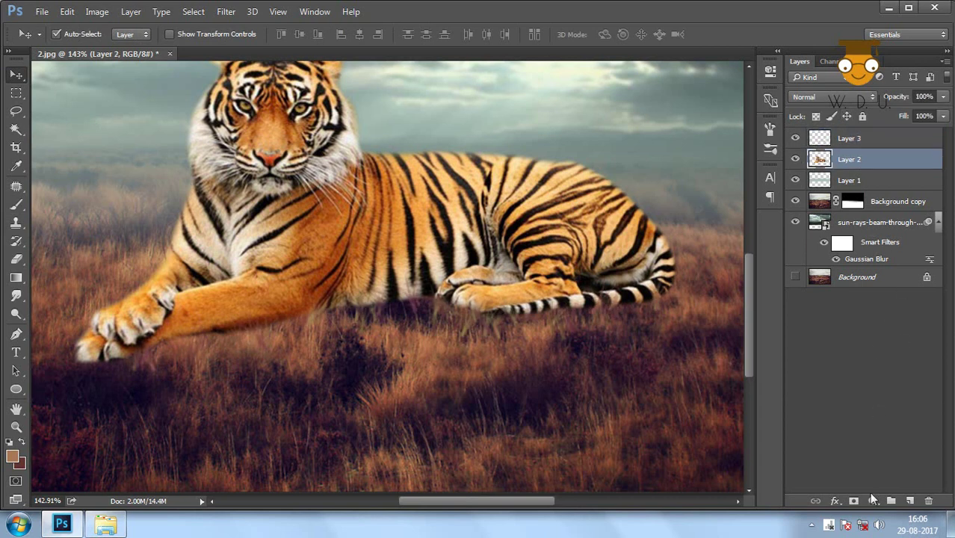
left_click(854, 501)
key("b")
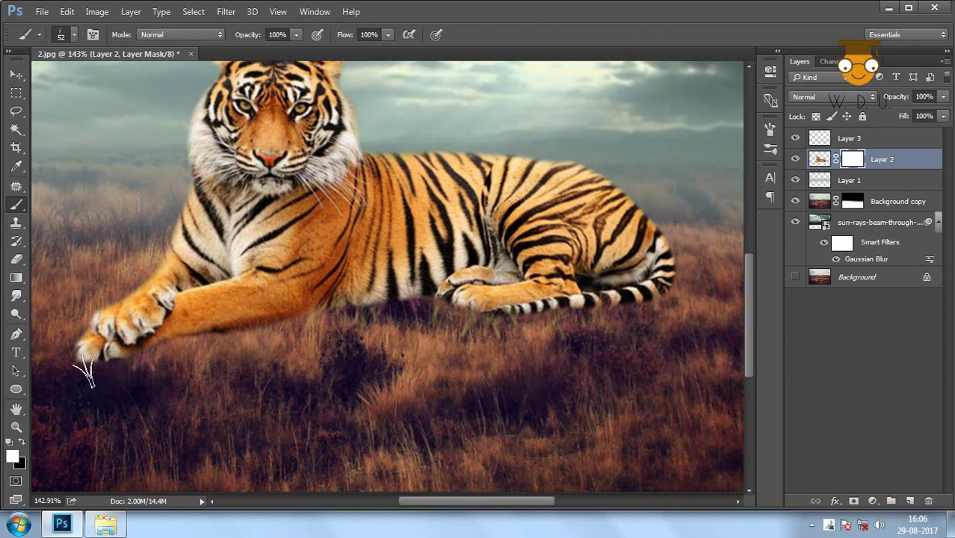
mouse_move(270, 325)
left_mouse_down()
mouse_move(366, 298)
mouse_move(312, 306)
mouse_move(421, 299)
mouse_move(260, 337)
left_mouse_up()
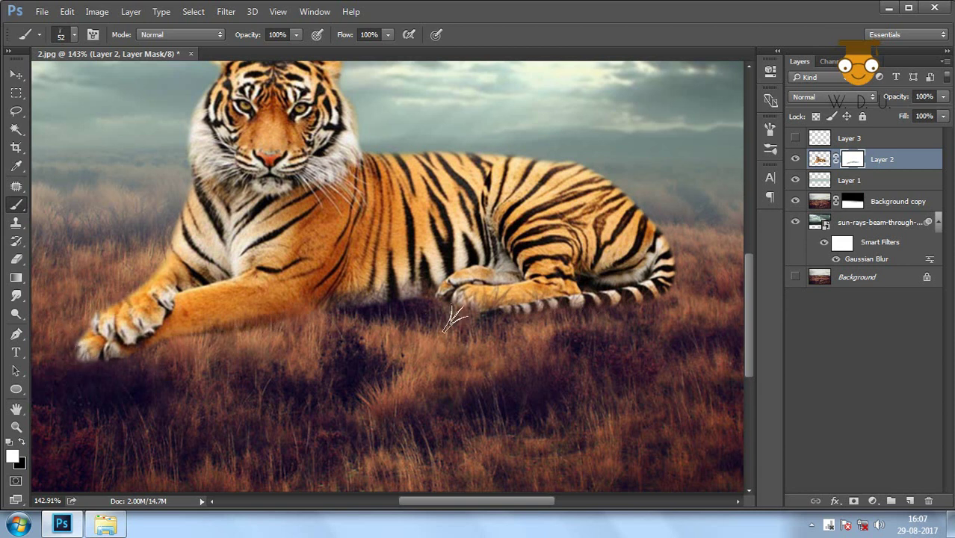
left_click(15, 77)
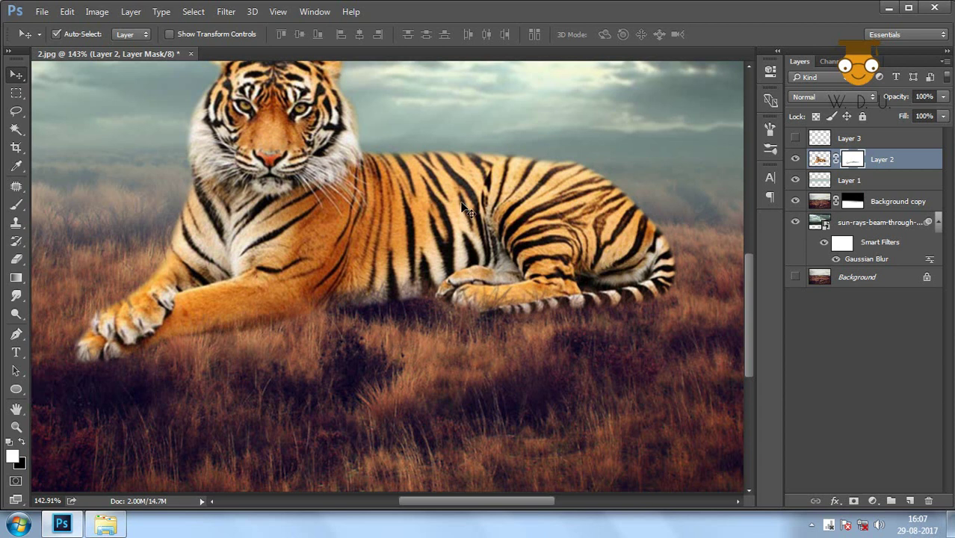
Add a Curves adjustment layer above the tiger's Layer 2.
scroll(463, 210, "down", 2)
scroll(448, 224, "down", 2)
scroll(439, 278, "down", 1)
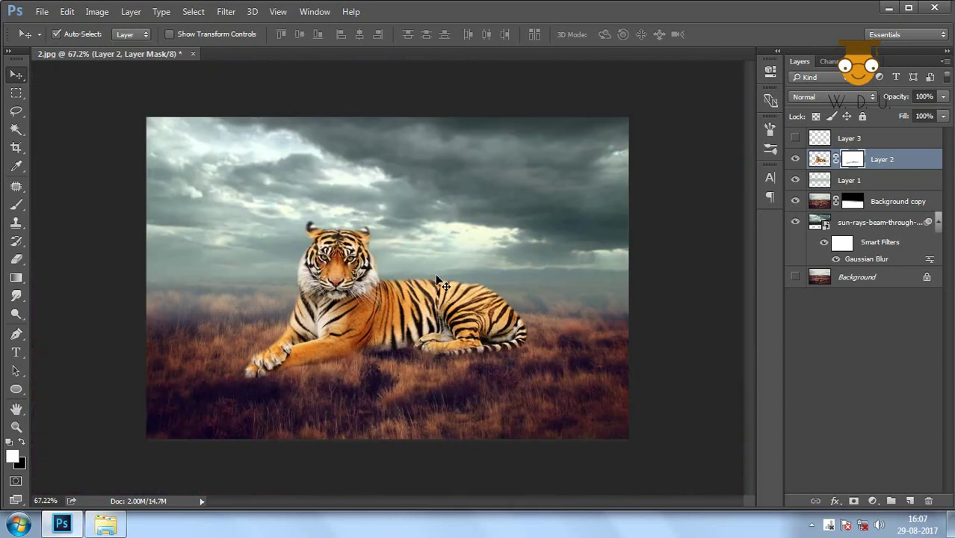
scroll(436, 276, "down", 1)
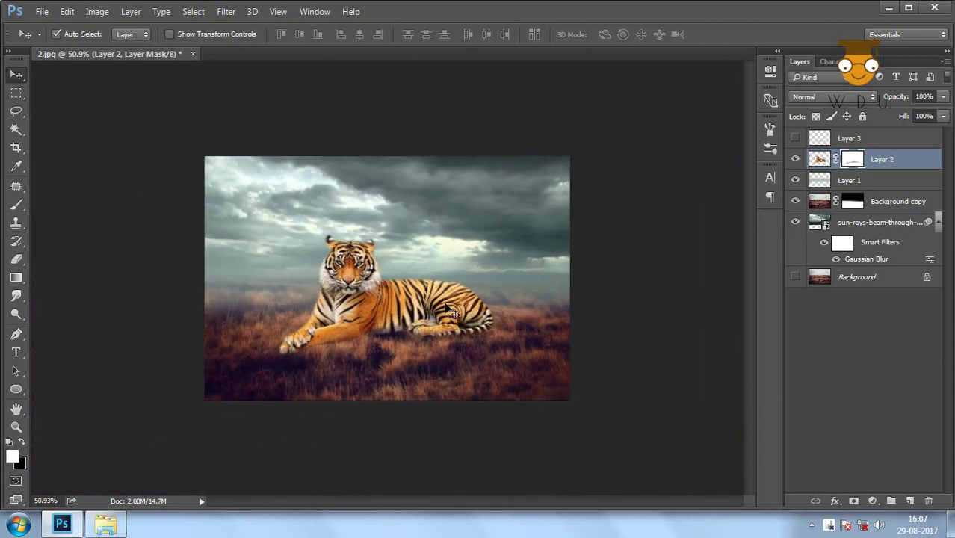
scroll(412, 313, "up", 1)
scroll(410, 315, "up", 1)
scroll(409, 314, "up", 1)
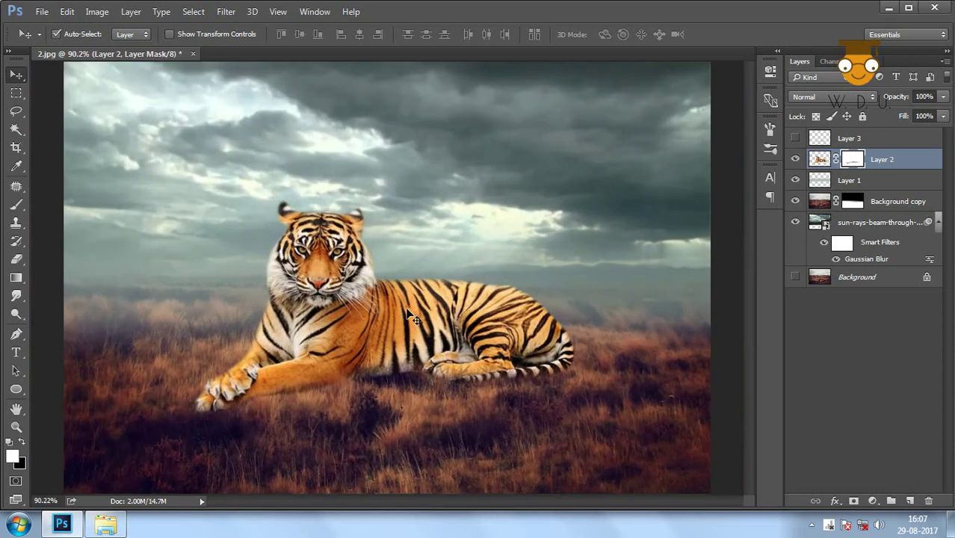
left_click(872, 501)
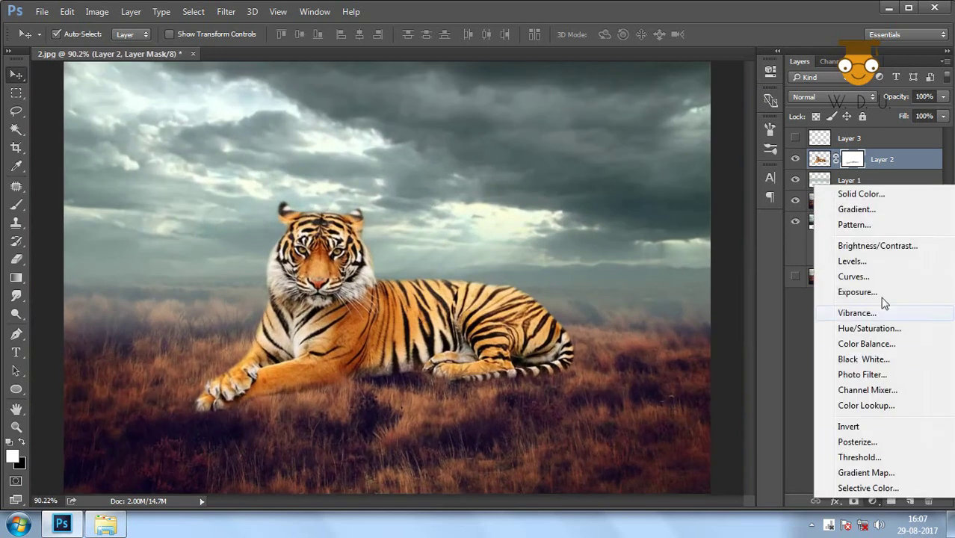
left_click(853, 277)
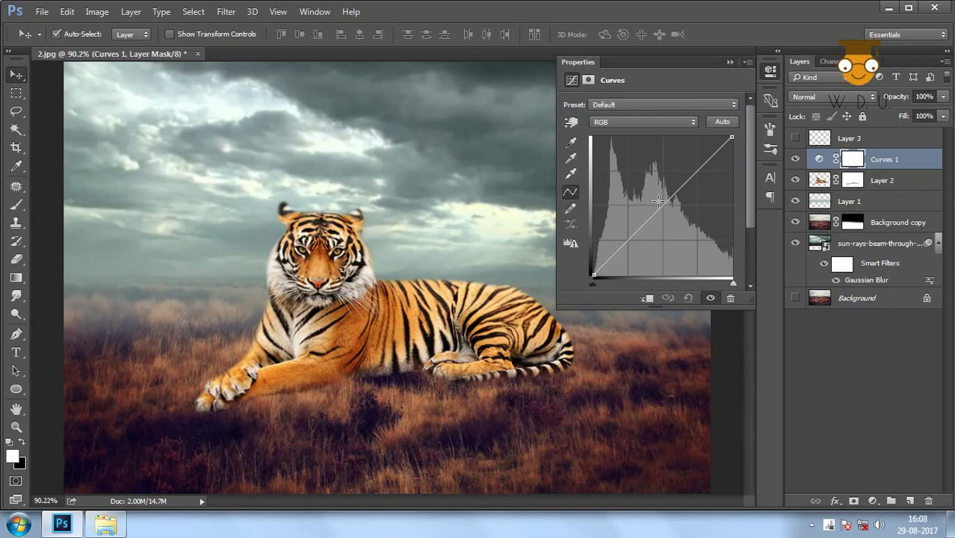
Clip Curves 1 to the tiger and raise a curve point to brighten its tones.
left_click(657, 200)
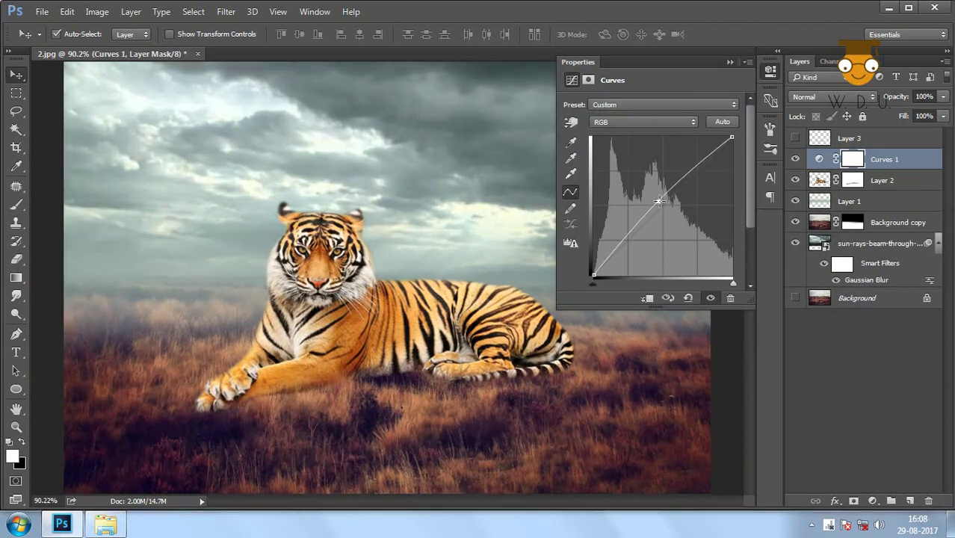
left_click(647, 299)
mouse_move(658, 200)
left_mouse_down()
mouse_move(644, 191)
mouse_move(612, 254)
left_mouse_up()
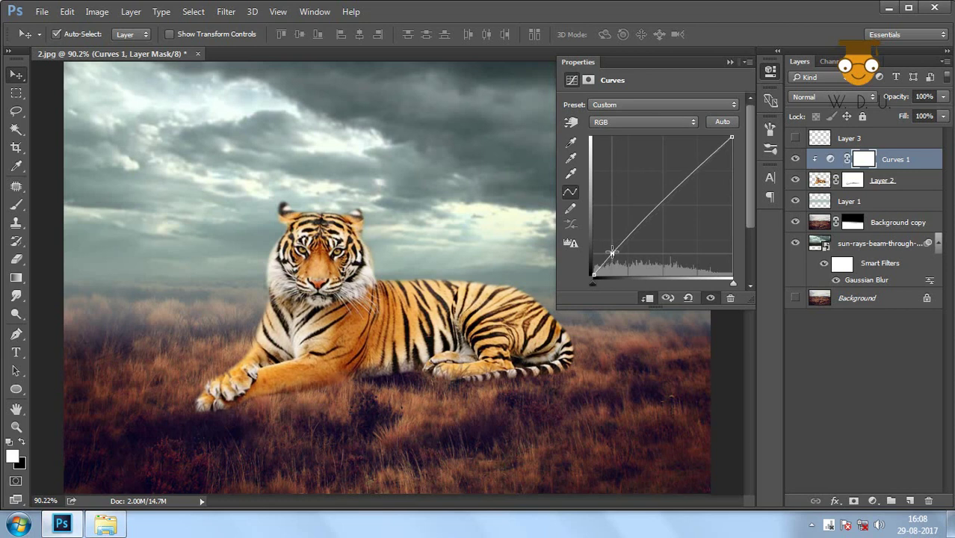
left_click(729, 62)
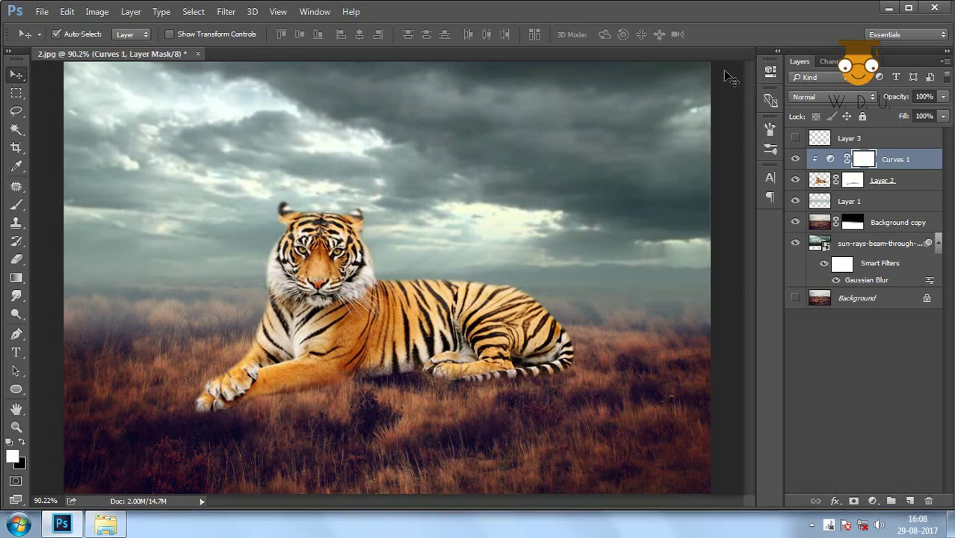
left_click(895, 202)
Create a new Layer 4 and set up a black 80 px brush.
left_click(909, 501)
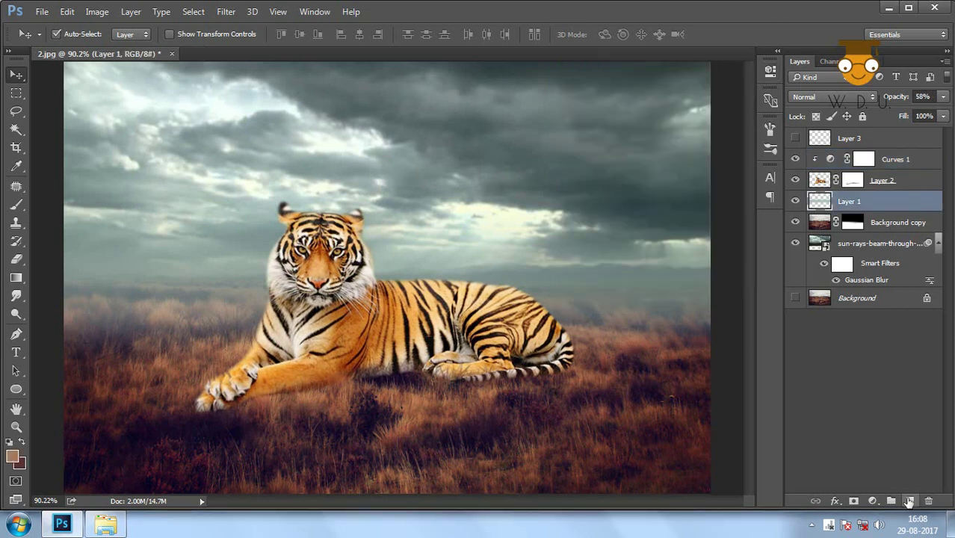
key("b")
right_click(385, 295)
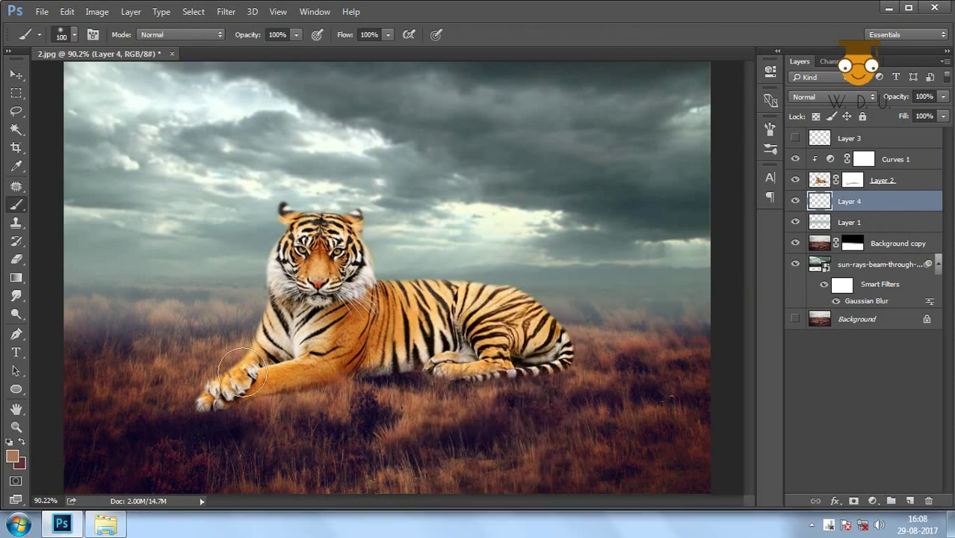
left_click(12, 457)
type("000000")
key("Return")
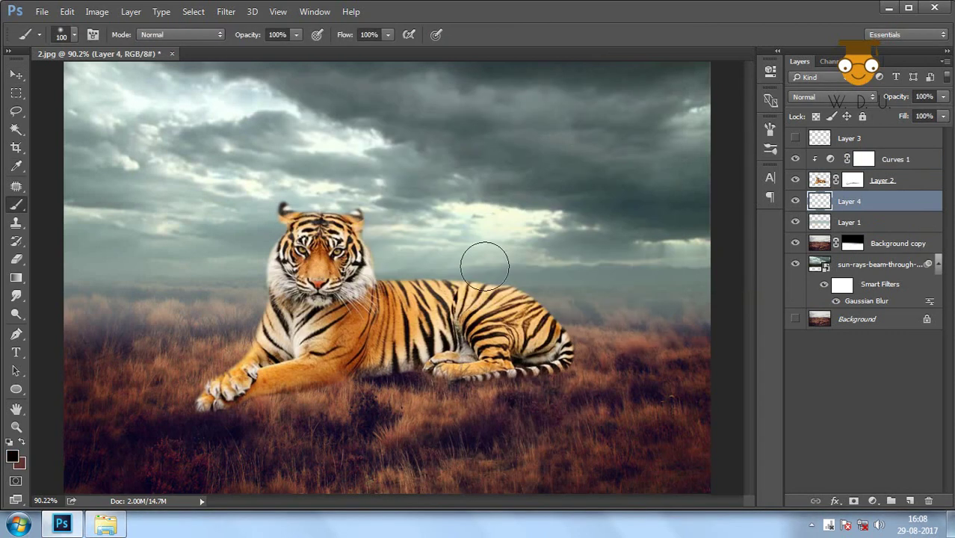
key("bracketleft")
key("bracketleft")
key("bracketleft")
Paint a black shadow under the tiger's front paw, belly and hind leg.
mouse_move(210, 396)
left_mouse_down()
mouse_move(316, 374)
mouse_move(523, 366)
mouse_move(572, 351)
mouse_move(534, 359)
left_mouse_up()
left_click_drag(192, 399, 179, 410)
mouse_move(265, 390)
left_mouse_down()
mouse_move(553, 361)
mouse_move(215, 364)
left_mouse_up()
left_click(16, 74)
left_click(97, 11)
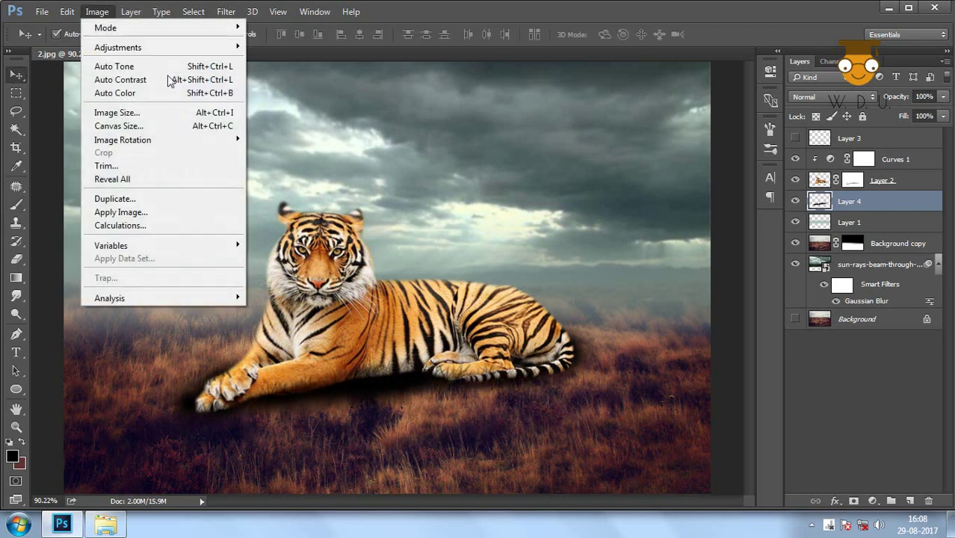
Soften the shadow on Layer 4 with a 22.3 px Gaussian Blur.
mouse_move(232, 166)
left_click(462, 220)
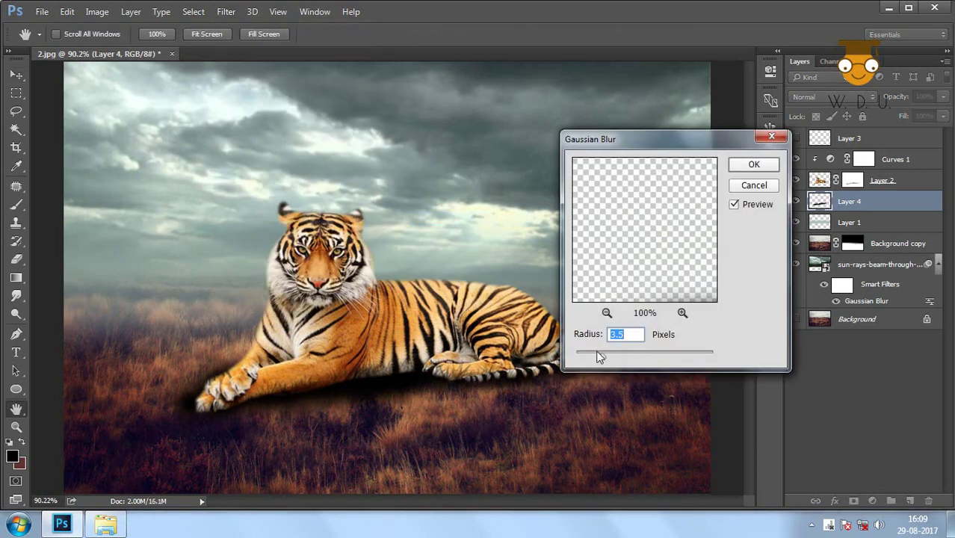
left_click_drag(598, 358, 639, 360)
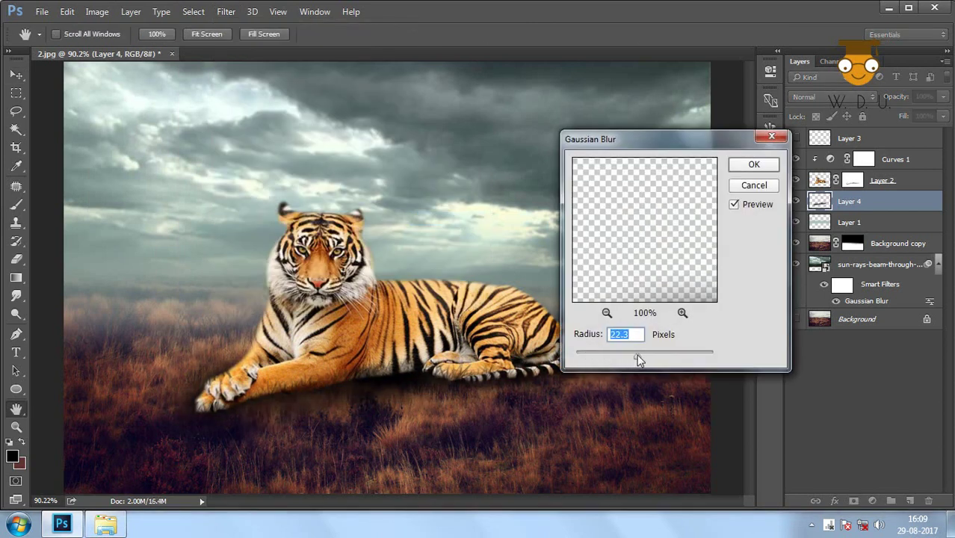
left_click(768, 166)
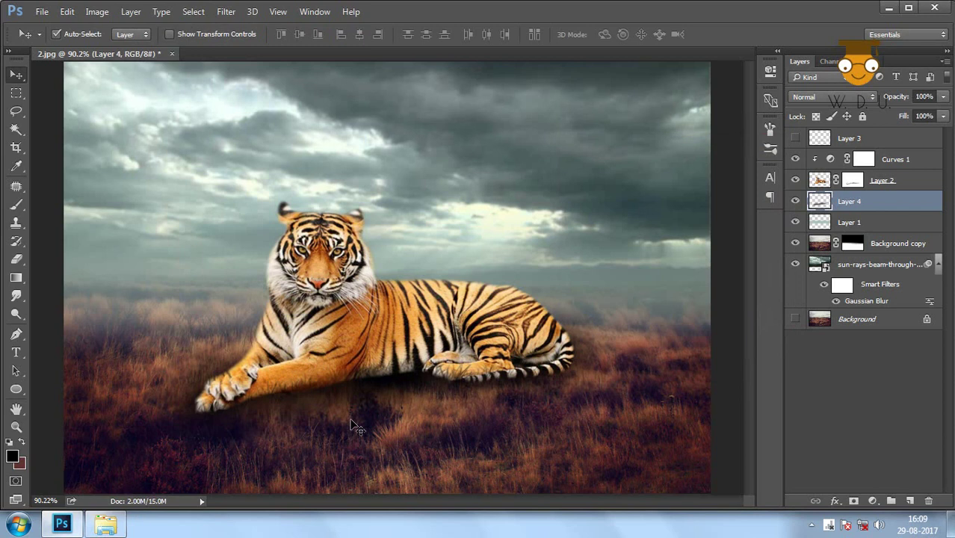
Fade the shadow layer's opacity to 74%.
left_click_drag(942, 96, 930, 119)
left_click(388, 400)
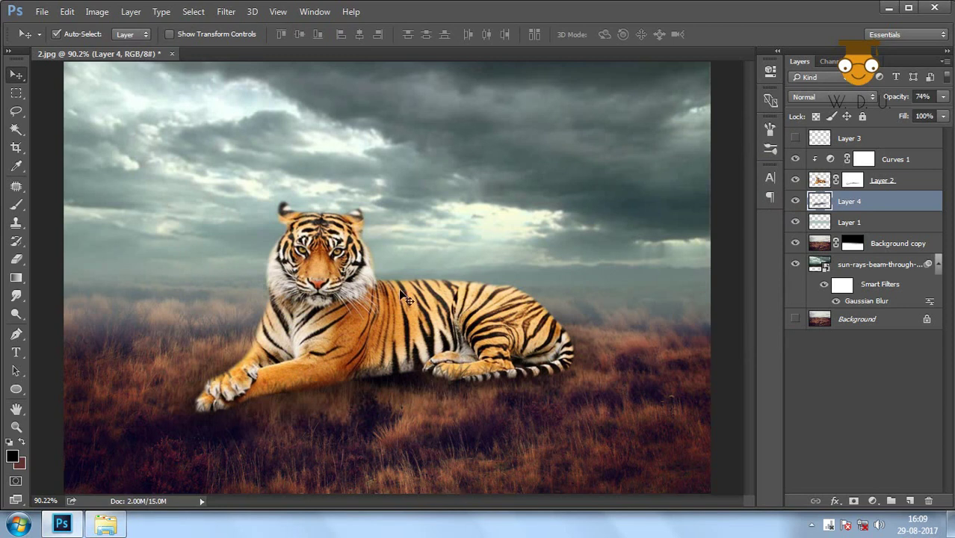
left_click(301, 266)
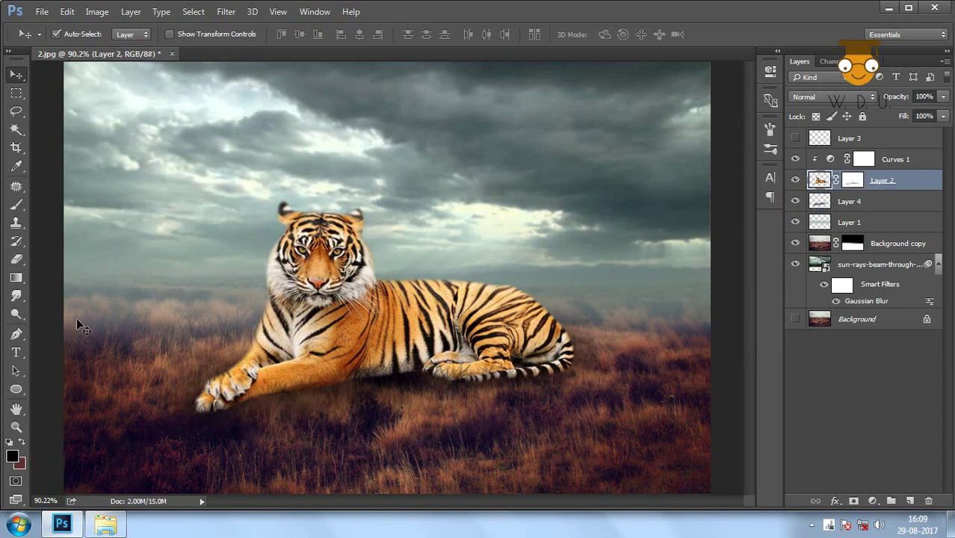
Switch to the Dodge tool (Midtones, 27% exposure) and shrink its brush from 250 to 9 px.
left_click(17, 295)
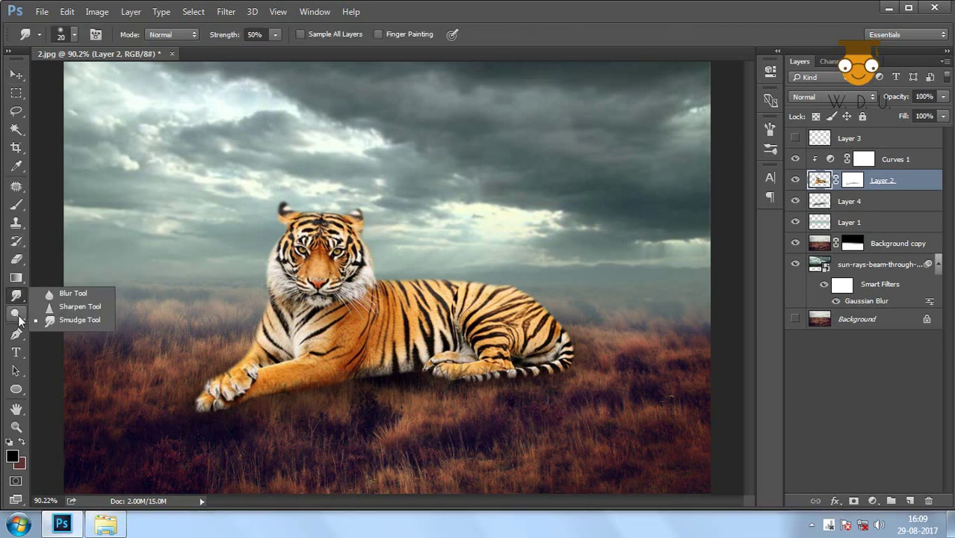
right_click(16, 313)
left_click(75, 312)
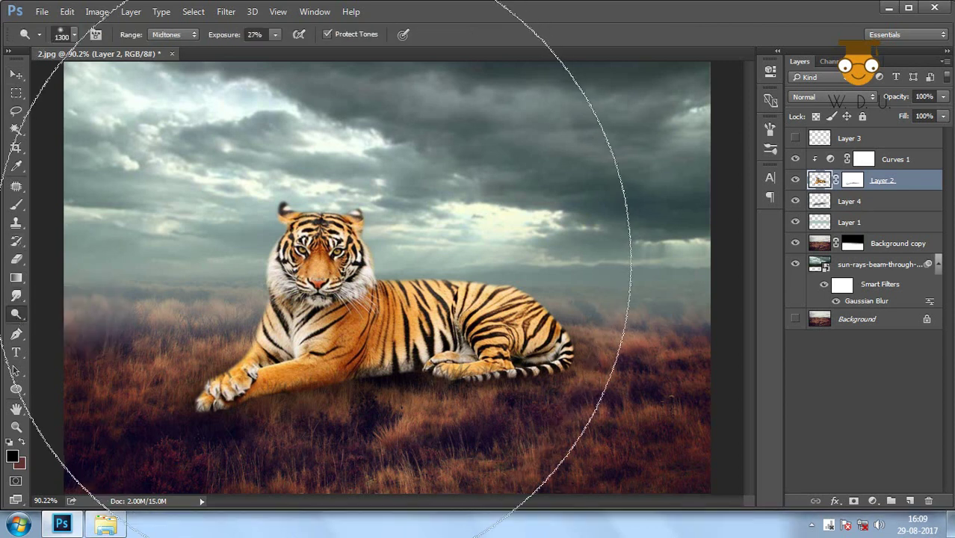
key("bracketleft")
key("bracketleft")
key("bracketleft")
key("bracketleft")
key("bracketleft")
key("bracketleft")
key("bracketleft")
key("bracketleft")
key("bracketleft")
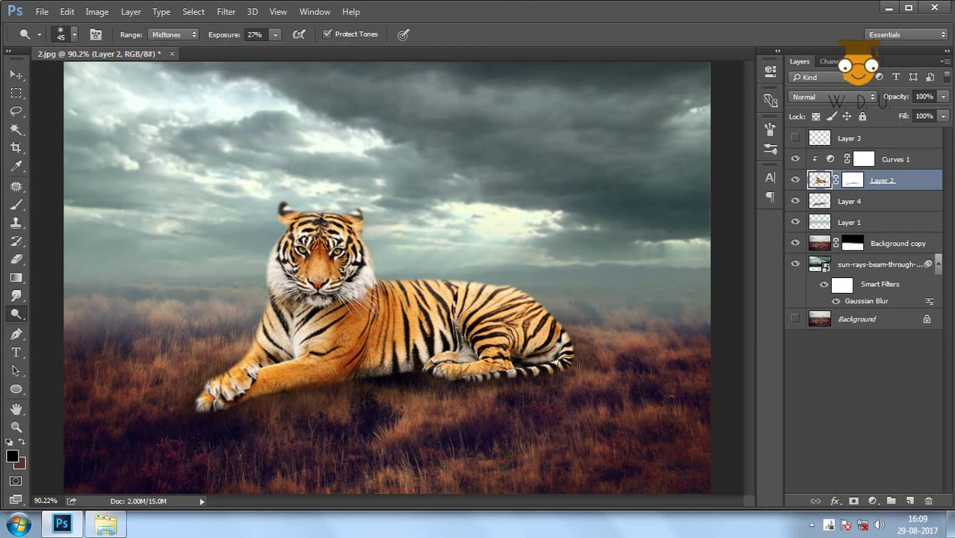
key("bracketleft")
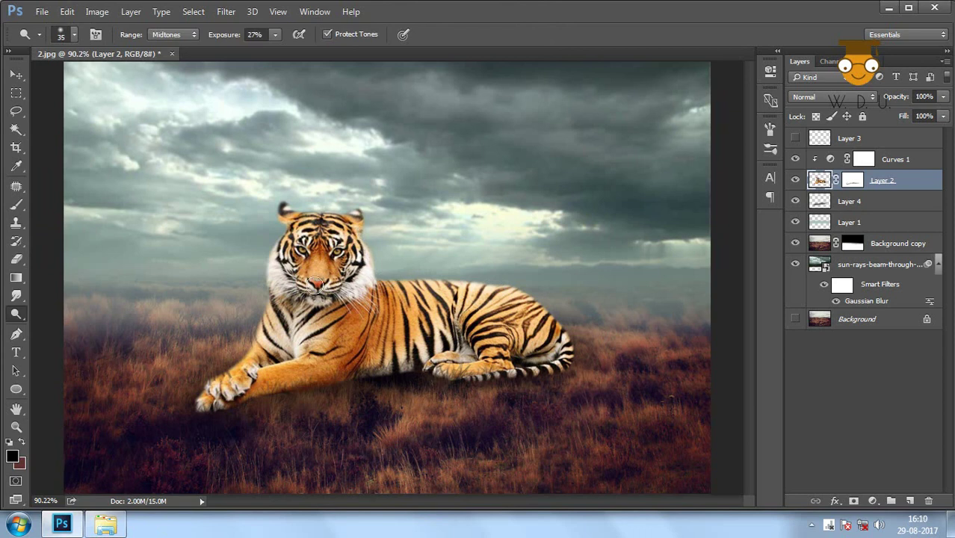
scroll(320, 262, "up", 5)
key("bracketleft")
key("bracketleft")
key("bracketleft")
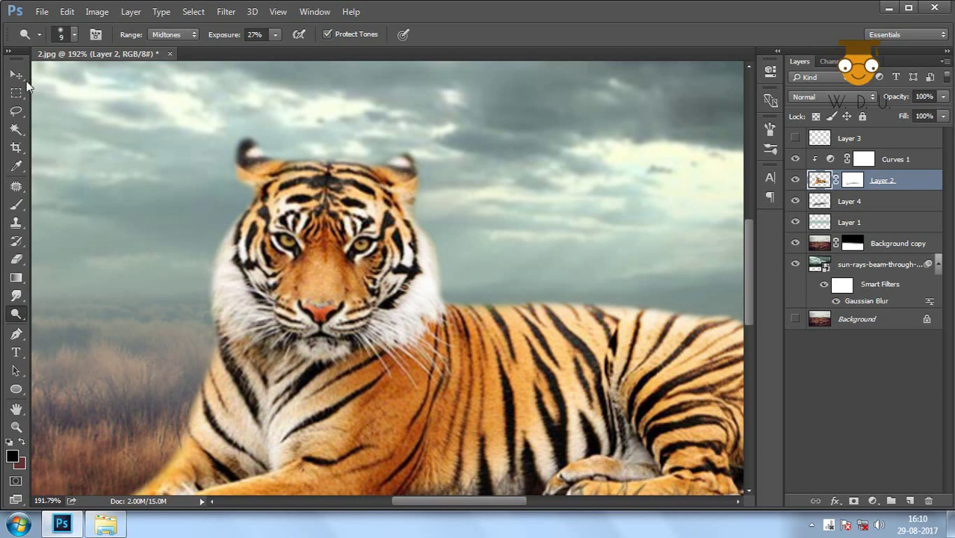
Try the 11 px, 17 px and soft 11 px brush presets, undoing the test stroke.
left_click(16, 75)
key("b")
right_click(432, 217)
scroll(542, 403, "down", 5)
left_click(541, 432)
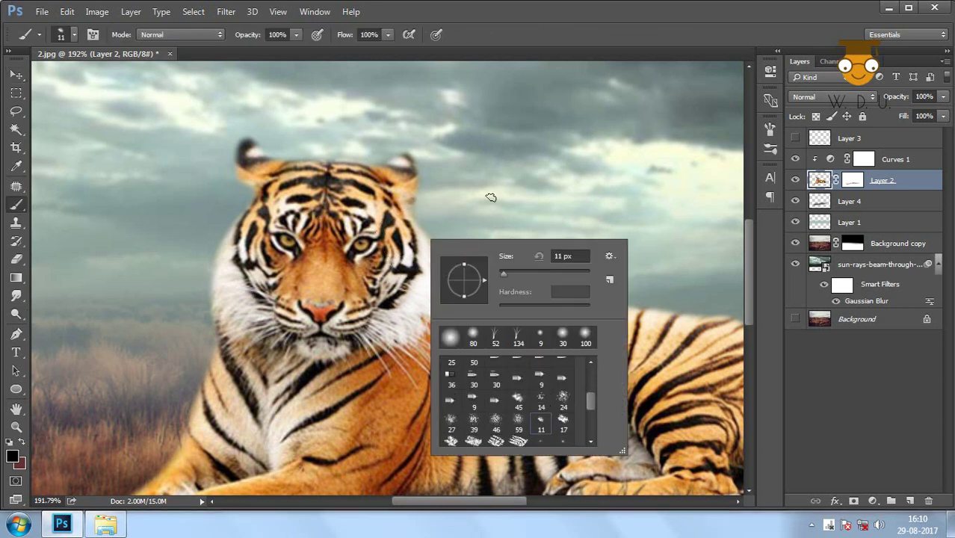
left_click(489, 196)
right_click(518, 217)
scroll(597, 381, "up", 3)
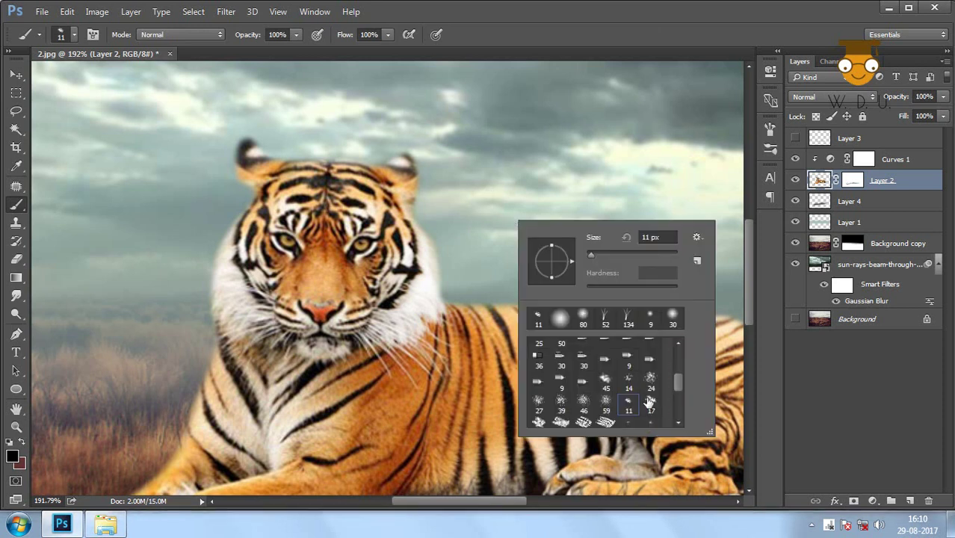
left_click(651, 360)
scroll(602, 409, "down", 3)
left_click(650, 390)
left_click_drag(485, 171, 494, 207)
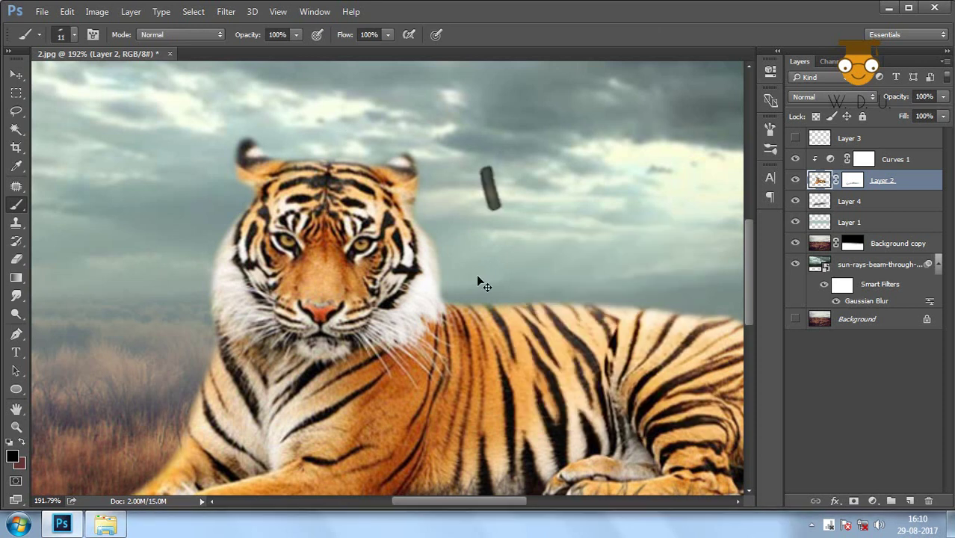
key("ctrl+z")
Test the 60 px brush preset in the sky and undo the stroke.
right_click(478, 274)
left_click(572, 430)
left_click_drag(486, 191, 501, 209)
key("ctrl+z")
right_click(522, 254)
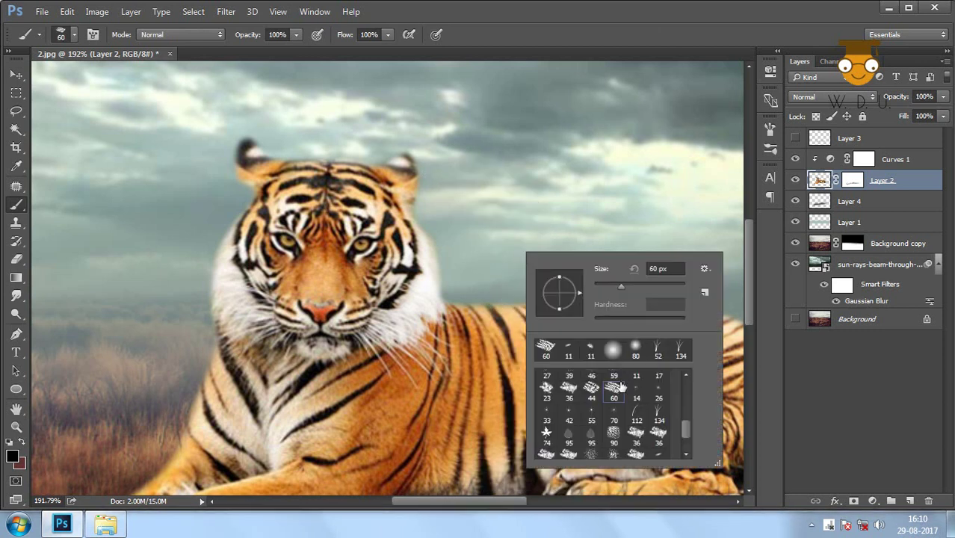
scroll(635, 403, "up", 2)
scroll(638, 397, "up", 1)
scroll(639, 398, "up", 2)
scroll(639, 398, "up", 2)
scroll(620, 403, "up", 1)
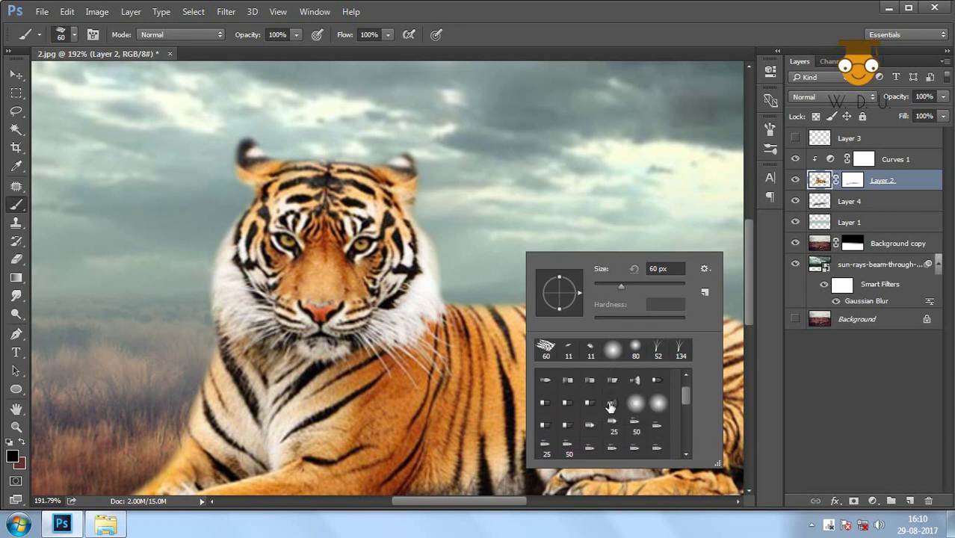
Settle on the flat bristle brush and open the full Brush Presets panel.
left_click(610, 403)
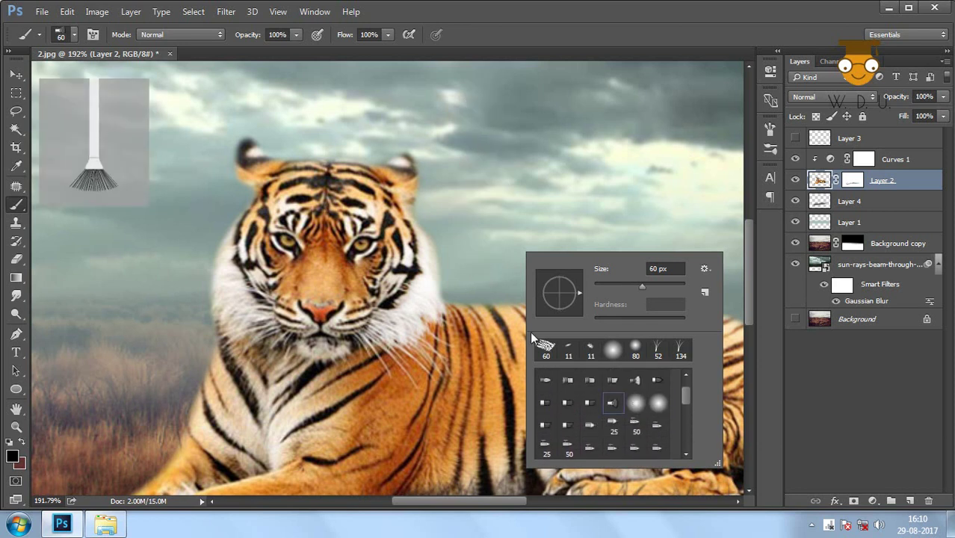
left_click(590, 402)
left_click(567, 403)
left_click(500, 185)
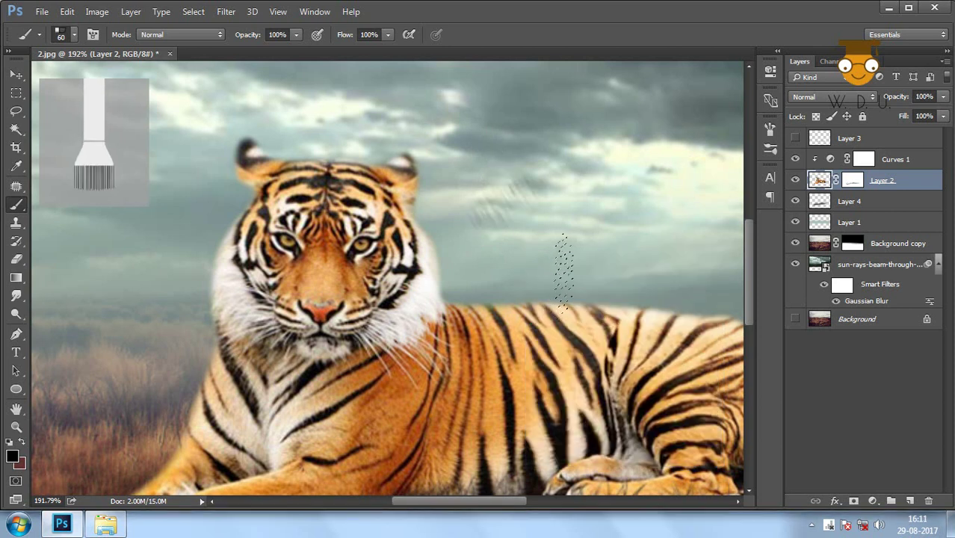
scroll(523, 325, "up", 1)
scroll(538, 336, "up", 1)
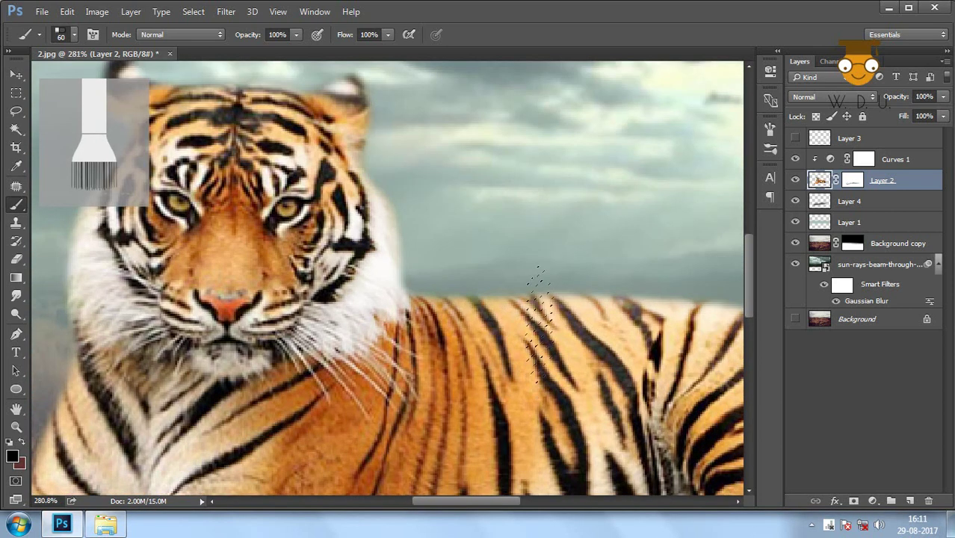
left_click(773, 152)
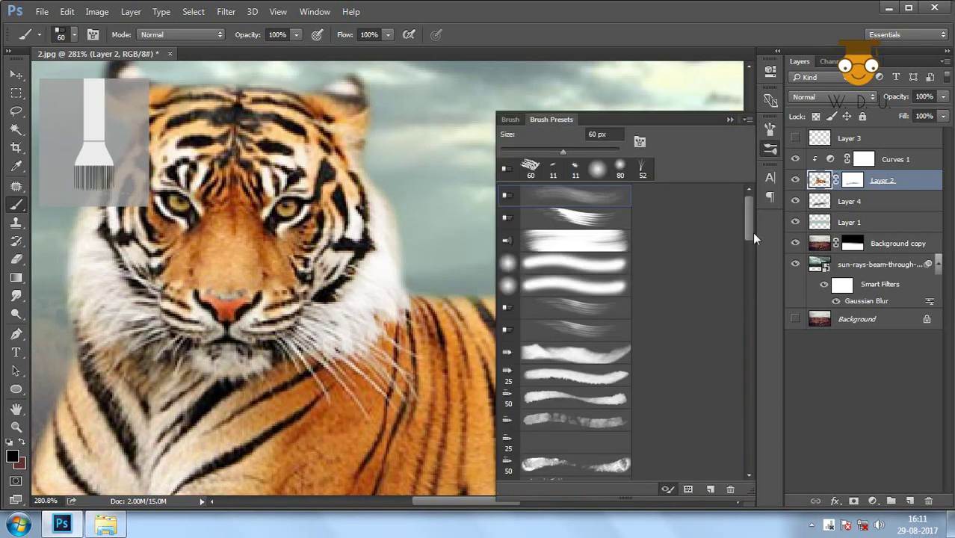
Load the 112 px brush preset and test it with an undone stroke.
left_click_drag(749, 232, 750, 424)
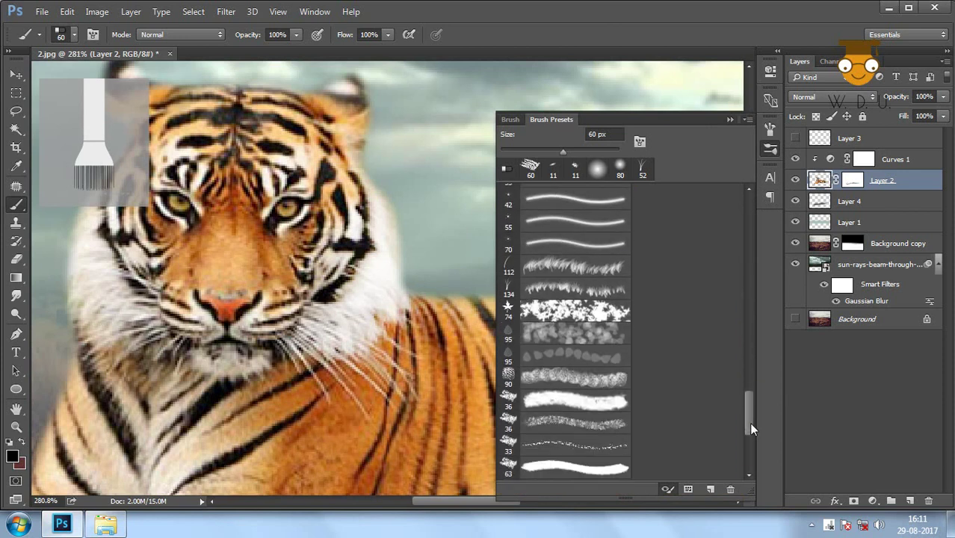
left_click_drag(749, 422, 747, 445)
scroll(568, 299, "up", 2)
double_click(568, 297)
left_click(613, 180)
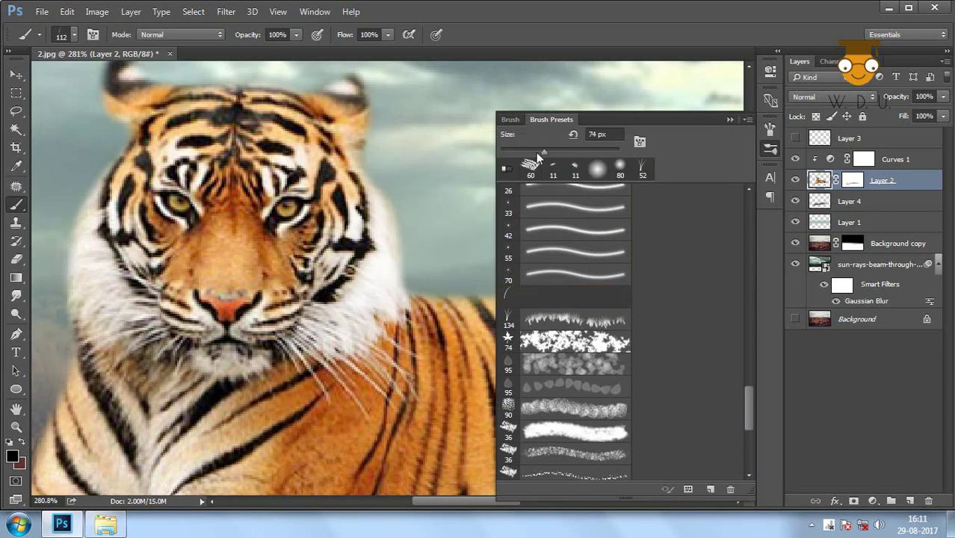
left_click_drag(415, 232, 456, 258)
key("ctrl+z")
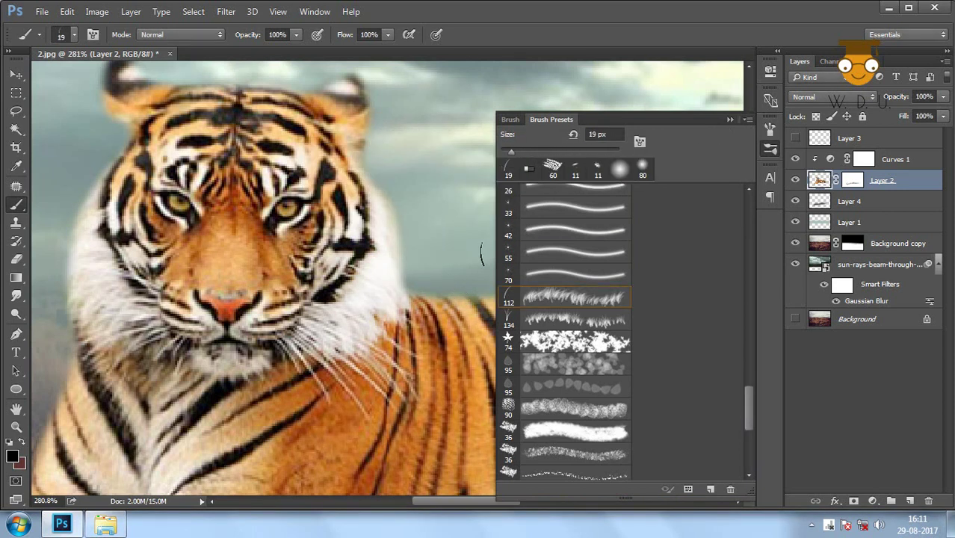
Set the brush tip to 10 px with 38% spacing in the Brush panel.
left_click(509, 119)
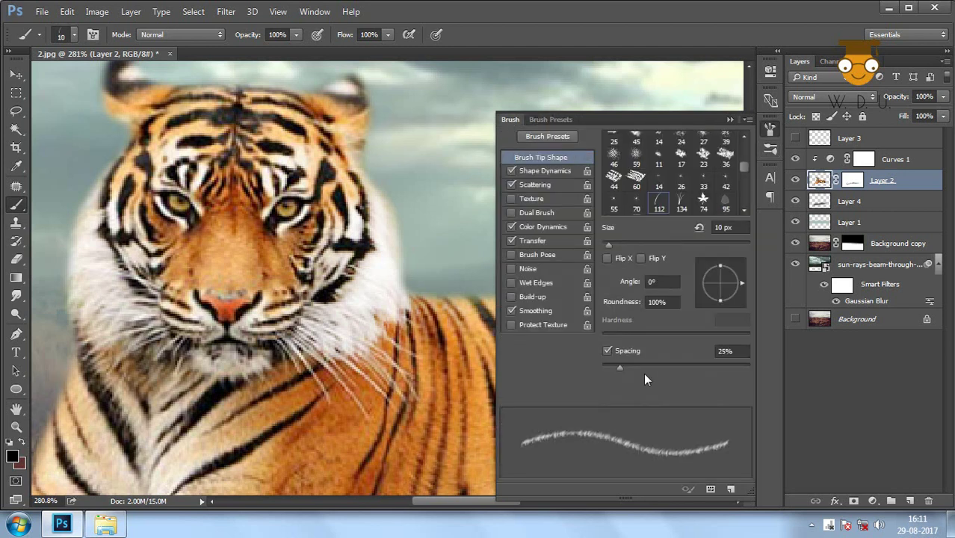
left_click_drag(411, 234, 446, 246)
key("ctrl+z")
left_click_drag(619, 367, 629, 367)
left_click_drag(433, 248, 484, 246)
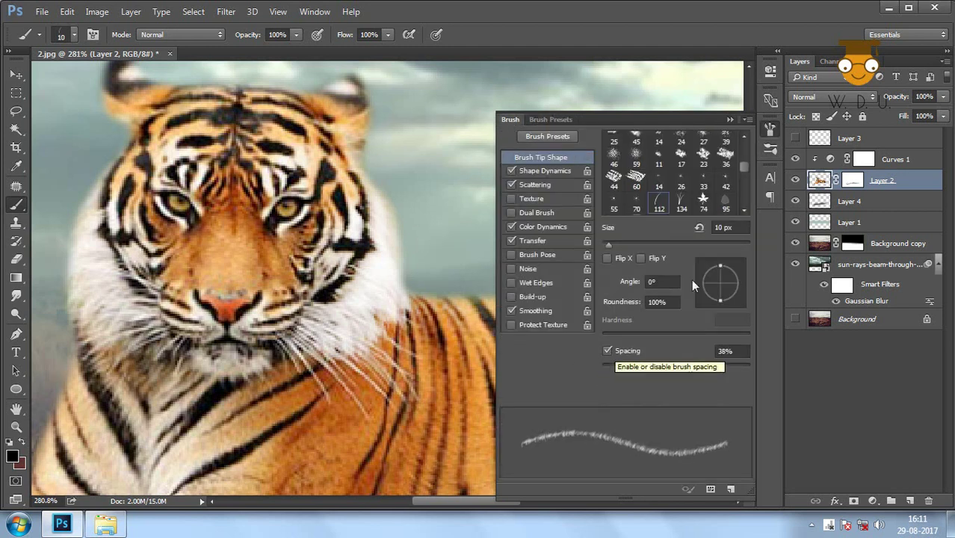
left_click(730, 120)
Sample orange from the tiger's fur as the foreground colour.
left_click(11, 456)
left_click(476, 374)
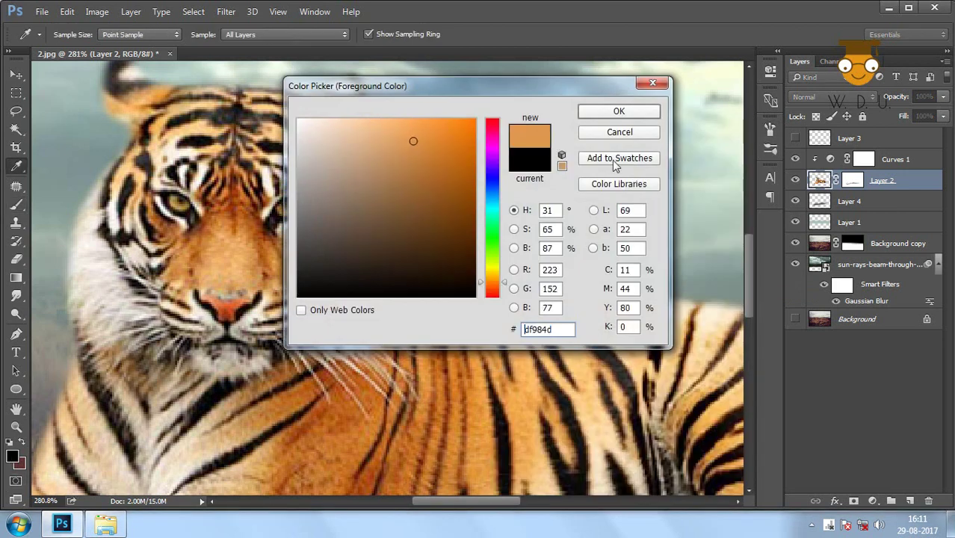
key("Return")
left_click(855, 203)
Add Layer 5 and sample a light cream colour from the tiger's fur.
left_click(910, 501)
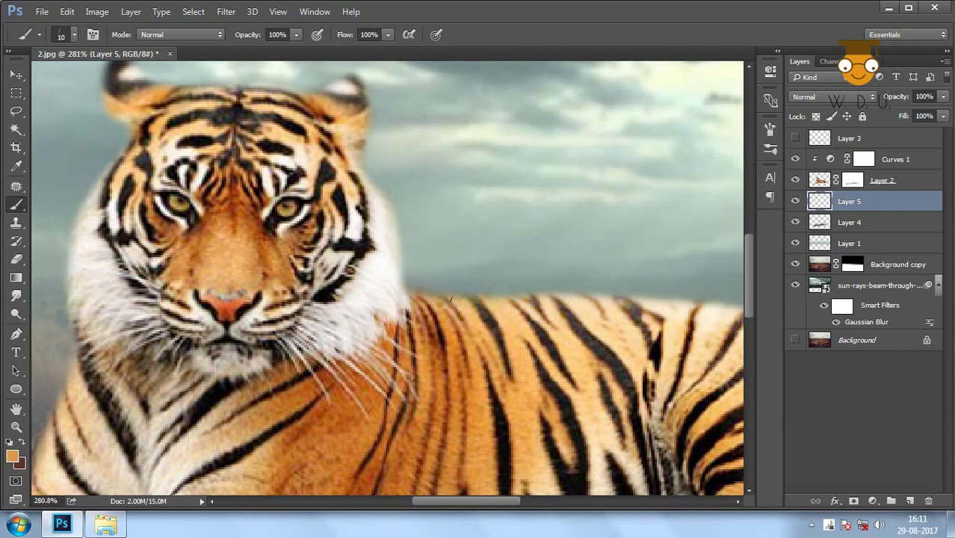
left_click_drag(626, 303, 331, 216)
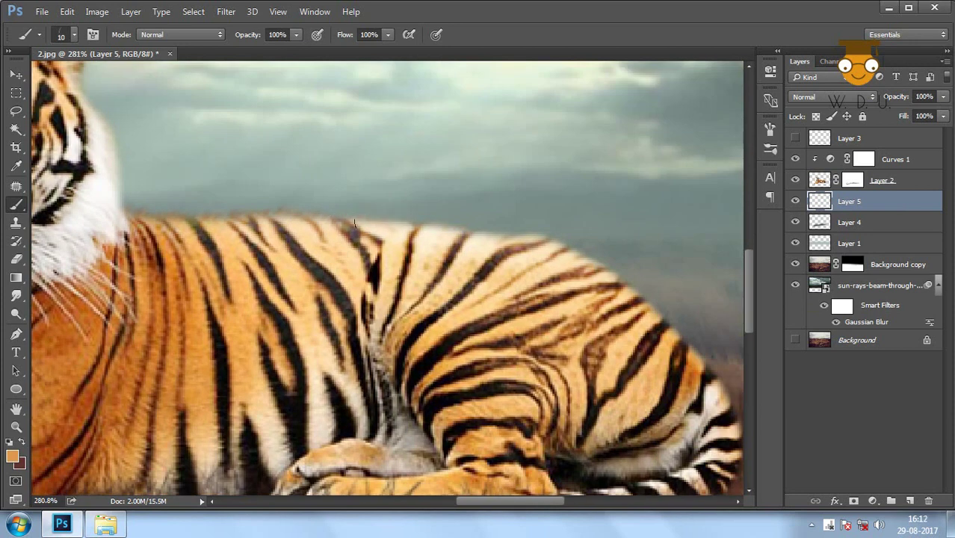
left_click(402, 226, "alt")
scroll(504, 237, "down", 5)
scroll(472, 237, "up", 3)
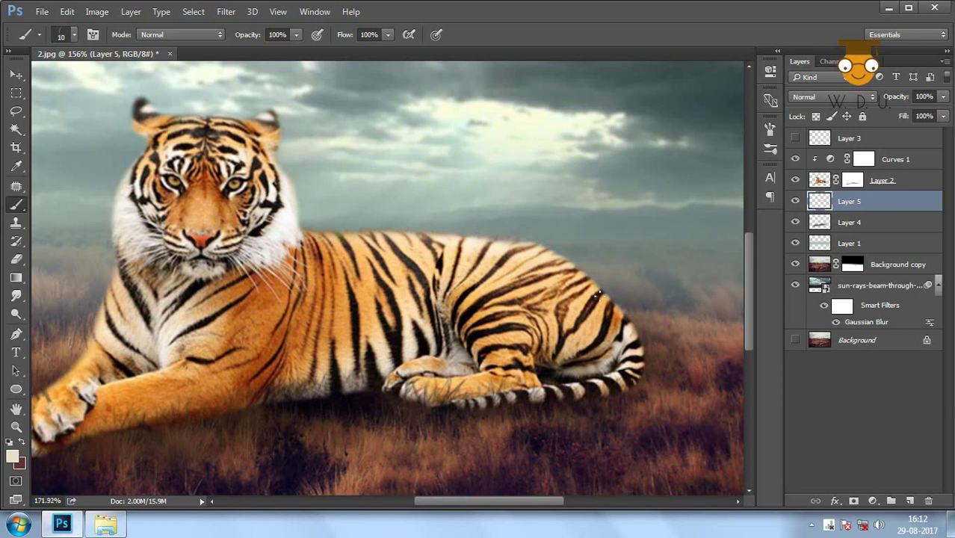
scroll(597, 295, "up", 3)
scroll(454, 193, "up", 3)
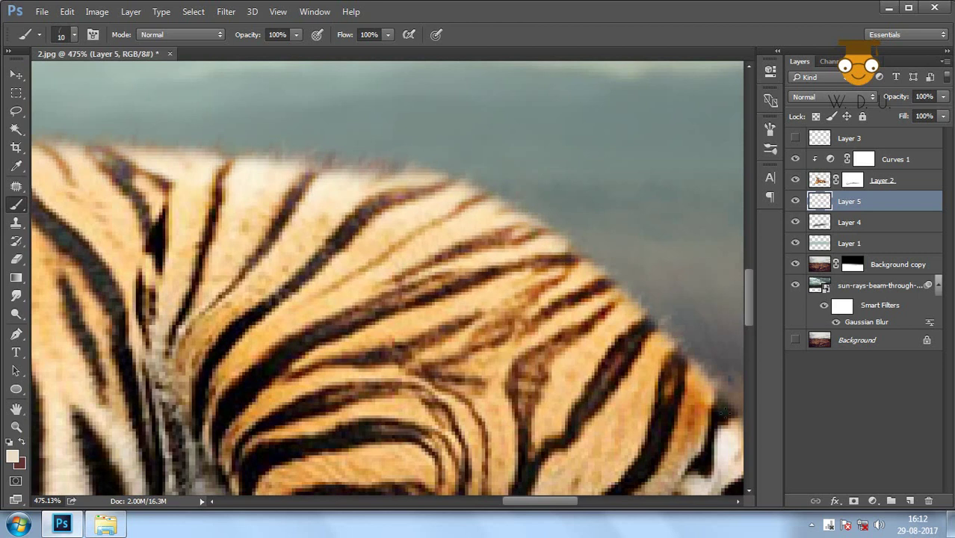
scroll(334, 357, "down", 5)
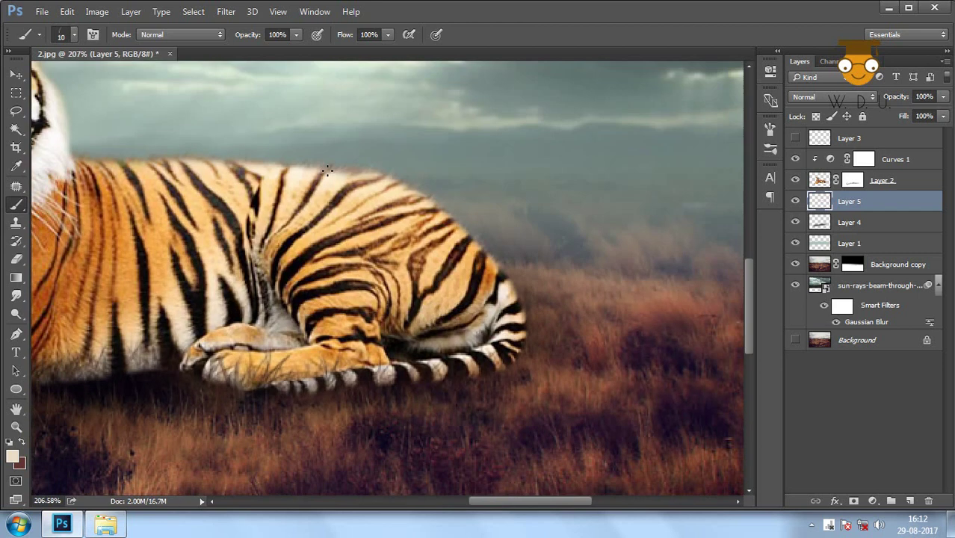
scroll(334, 357, "down", 2)
scroll(246, 374, "up", 3)
scroll(196, 386, "up", 2)
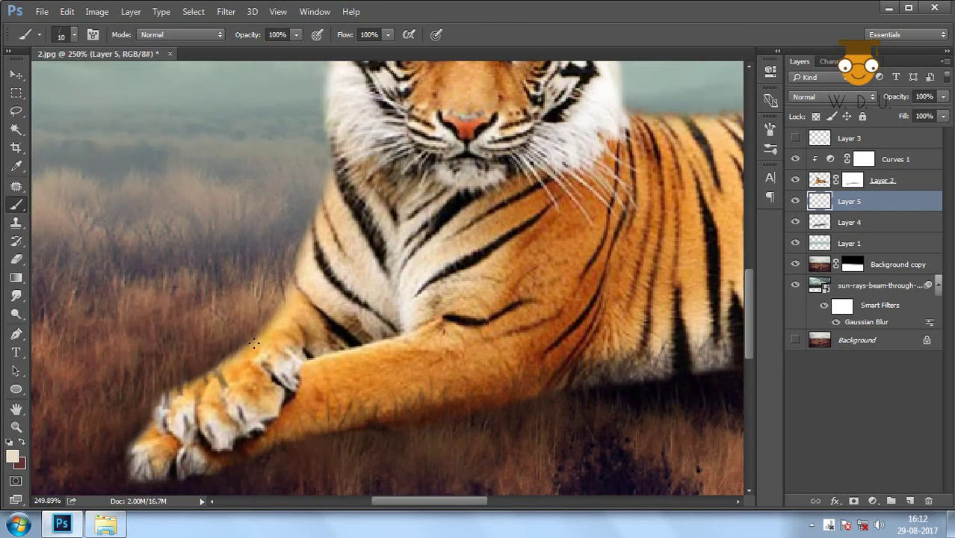
scroll(326, 168, "up", 1)
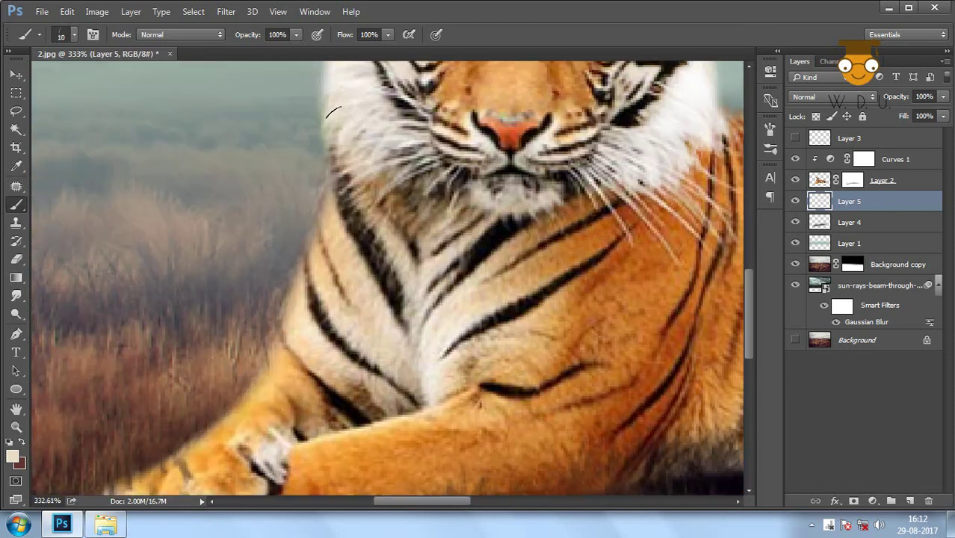
scroll(341, 102, "up", 2)
left_click(529, 180, "alt")
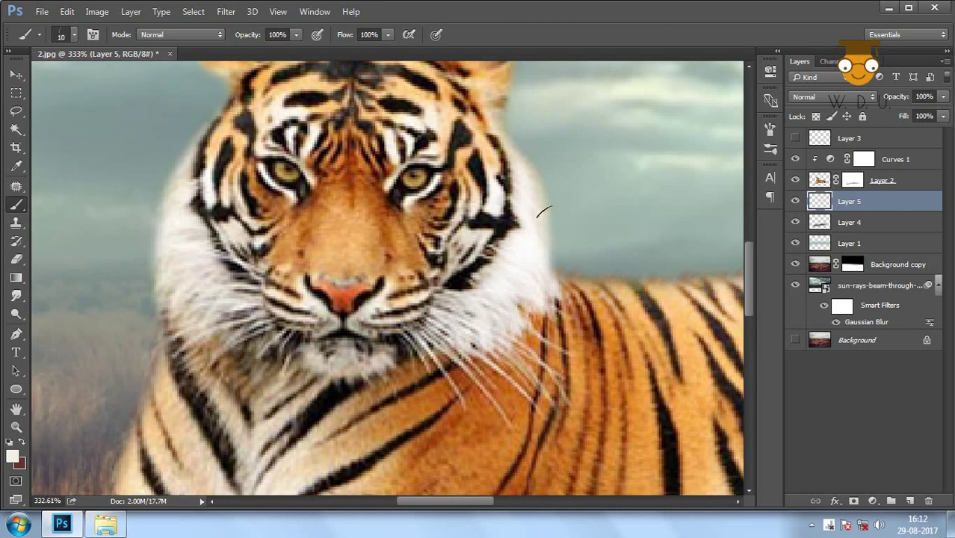
Make white (#ffffff) the foreground painting colour.
left_click(13, 456)
type("ffffff")
left_click(620, 110)
key("z")
key("x")
left_click(20, 464)
left_click(620, 110)
left_click(12, 457)
type("ffffff")
left_click(623, 114)
Paint a white fur stroke along the tiger's fur edge.
key("b")
mouse_move(516, 147)
left_mouse_down()
mouse_move(543, 204)
mouse_move(555, 273)
left_mouse_up()
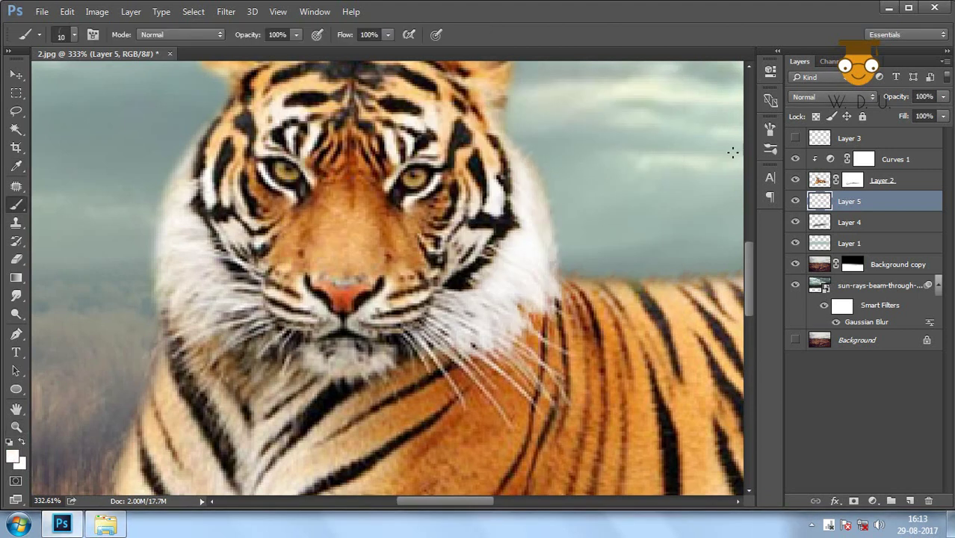
left_click(769, 131)
Paint white fur up the tiger's left head edge toward the ear, with brush angles 178° and 153°.
left_click_drag(733, 275, 697, 281)
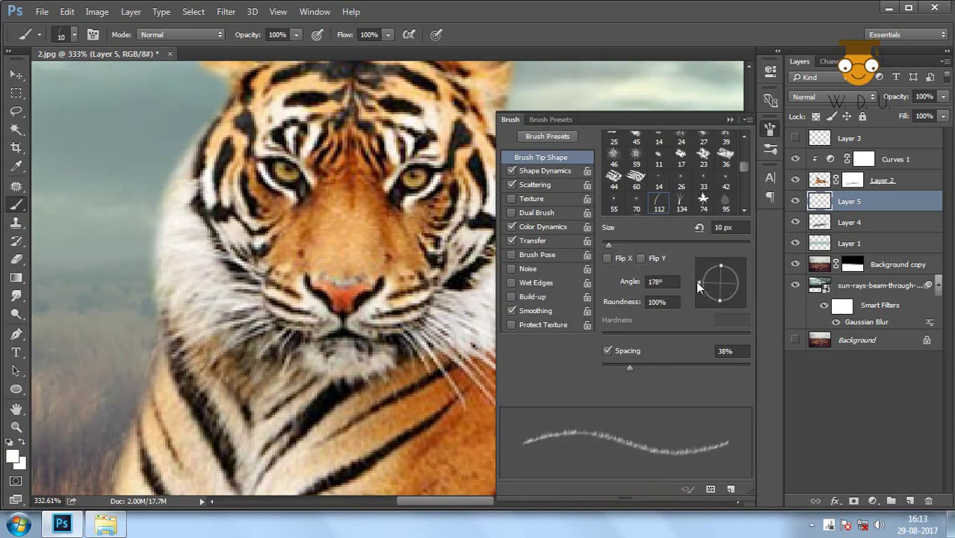
left_click_drag(153, 245, 161, 319)
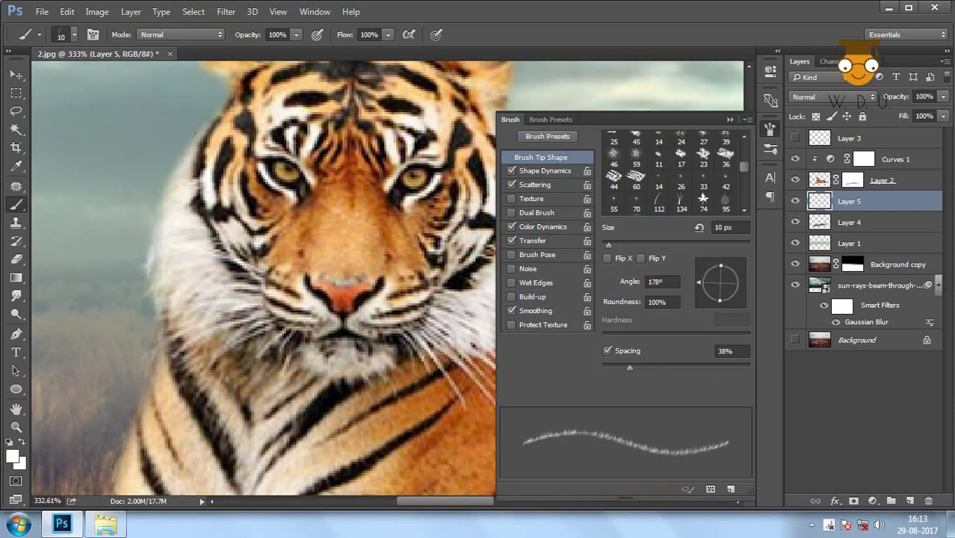
left_click_drag(700, 279, 700, 272)
mouse_move(179, 165)
left_mouse_down()
mouse_move(148, 252)
mouse_move(153, 341)
left_mouse_up()
mouse_move(167, 189)
left_mouse_down()
mouse_move(182, 149)
mouse_move(233, 96)
left_mouse_up()
scroll(192, 224, "down", 2)
scroll(192, 224, "up", 2)
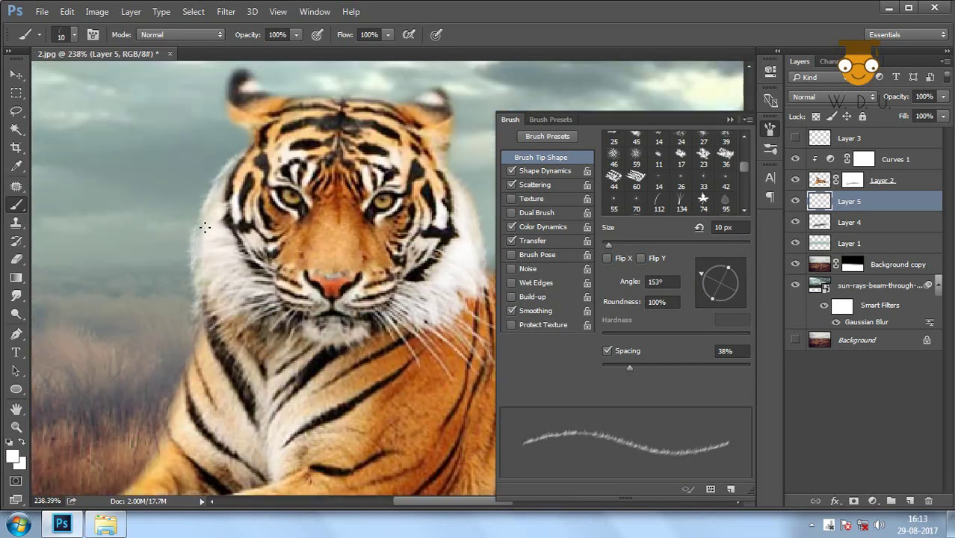
Switch the painting colour to tan and bring the tiger's front paw into view.
left_click(694, 278)
left_click(770, 127)
left_click(12, 458)
left_click(185, 392)
left_click(631, 113)
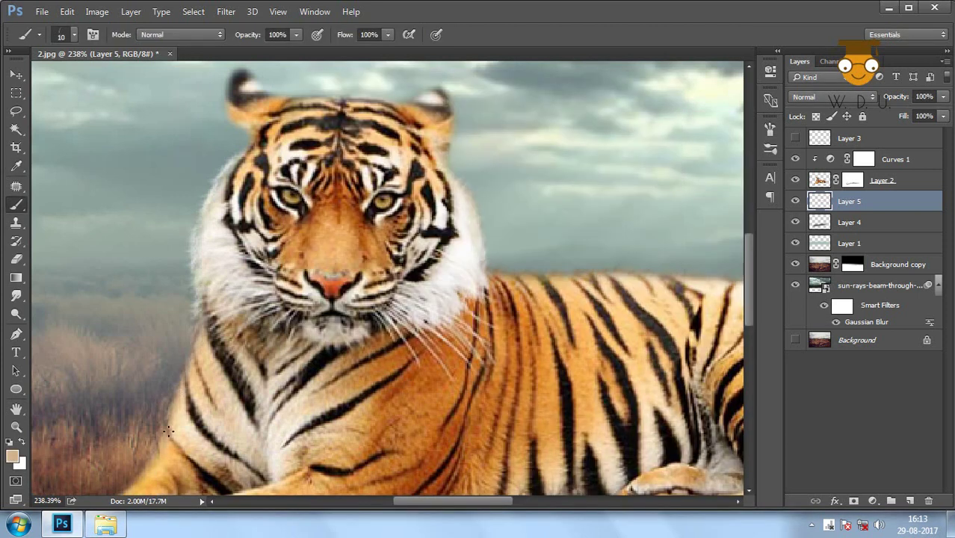
left_click_drag(183, 366, 298, 157)
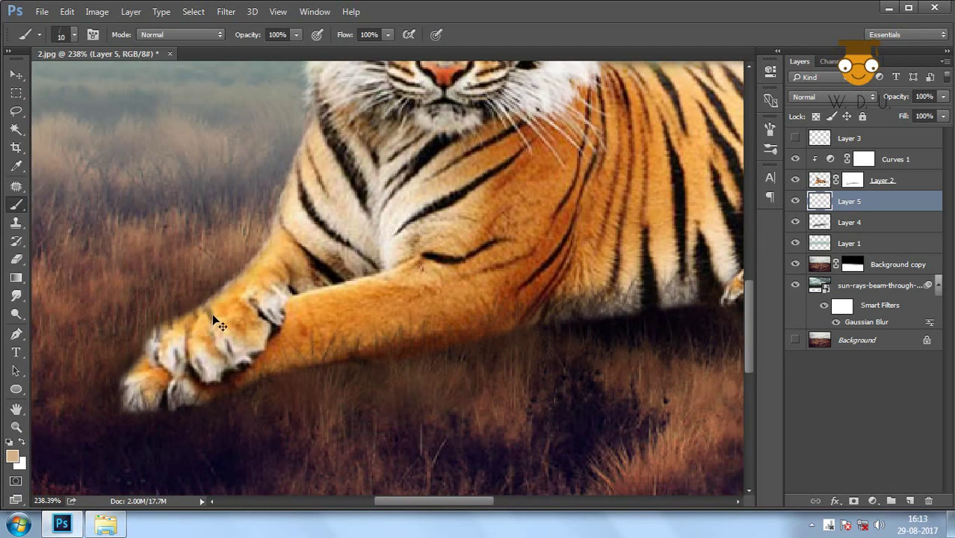
Paint fine white fur strokes along the edge of the tiger's front paw.
key("x")
left_click_drag(215, 306, 200, 287)
left_click_drag(201, 332, 167, 302)
left_click_drag(161, 341, 151, 330)
scroll(241, 267, "down", 5)
scroll(362, 278, "up", 3)
scroll(363, 265, "up", 1)
scroll(362, 256, "up", 1)
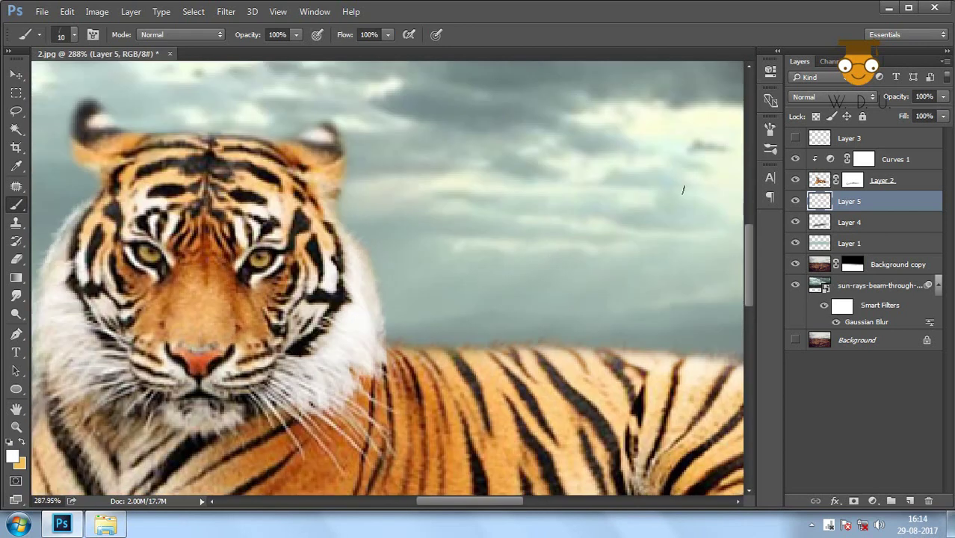
Set a near-white painting colour and reset the brush tip angle to 0°.
left_click(15, 455)
left_click(333, 357)
left_click(619, 109)
left_click(771, 179)
left_click(770, 148)
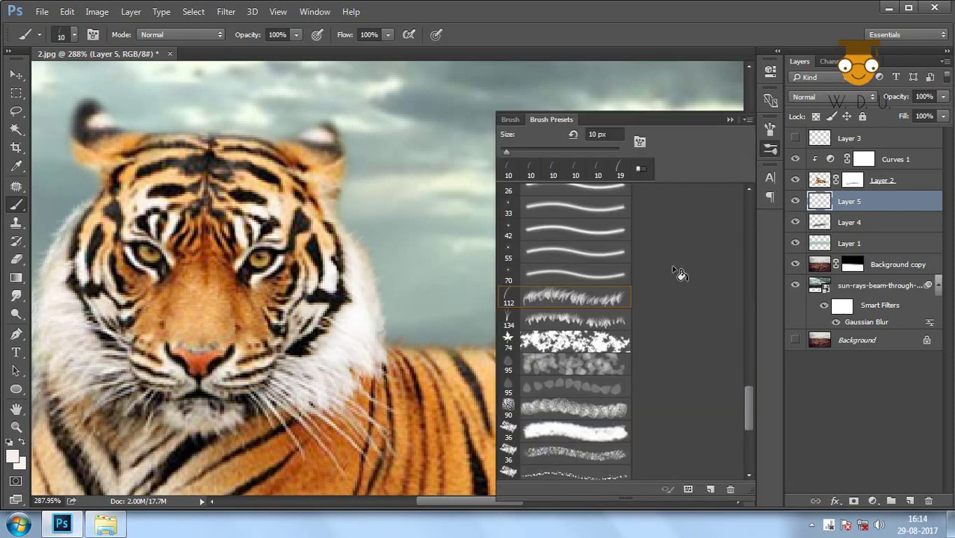
left_click(544, 138)
left_click_drag(701, 283, 741, 283)
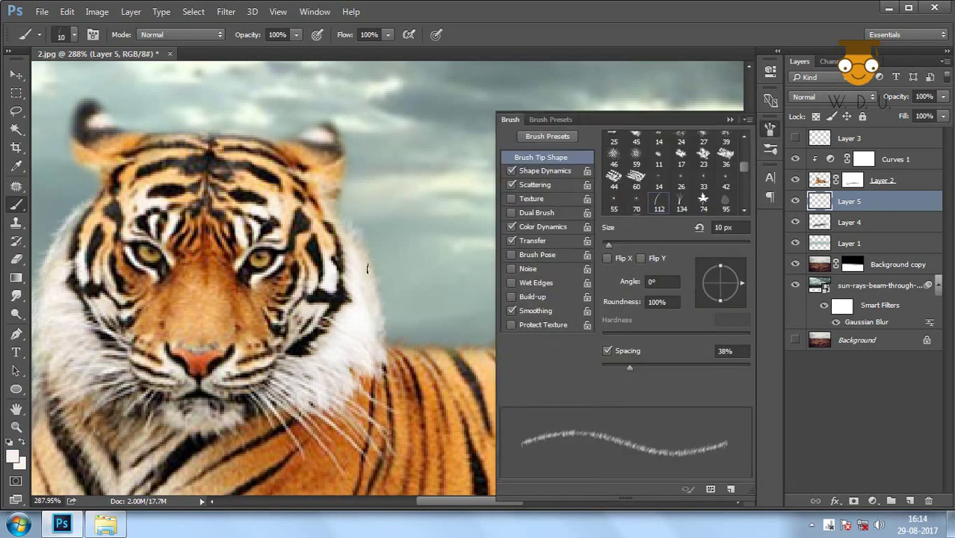
mouse_move(741, 282)
left_mouse_down()
mouse_move(738, 270)
mouse_move(742, 281)
left_mouse_up()
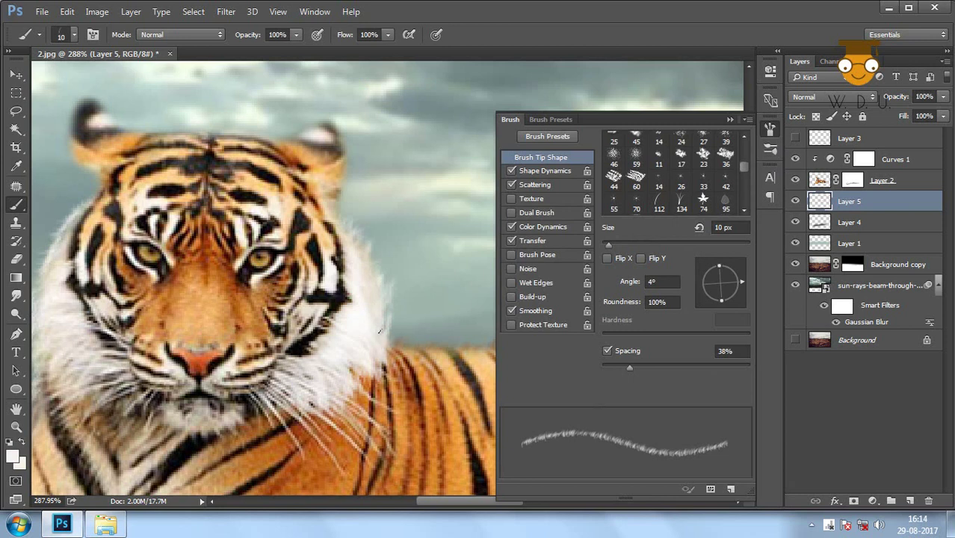
Zoom out to the whole tiger scene, close brush settings and switch to the Move tool.
key("ctrl+0")
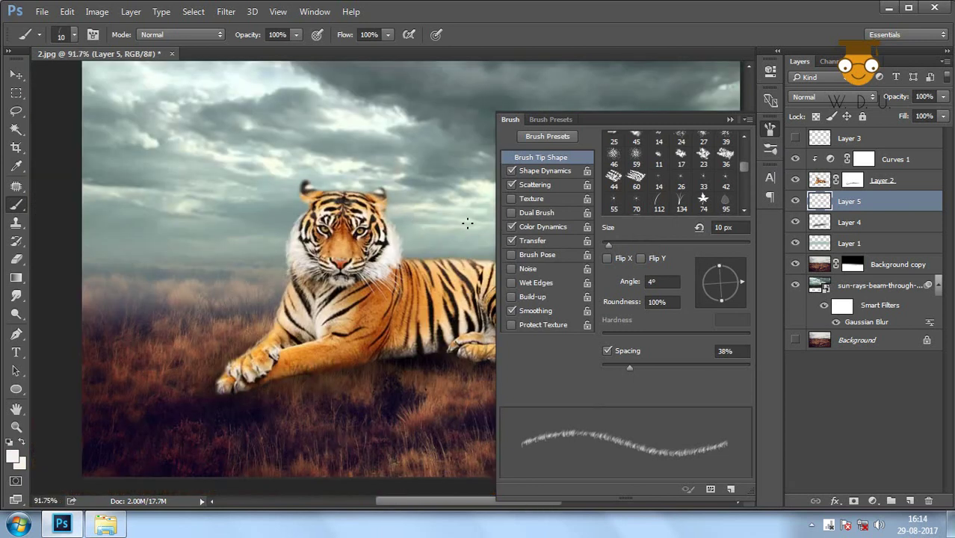
key("F5")
scroll(396, 217, "up", 3)
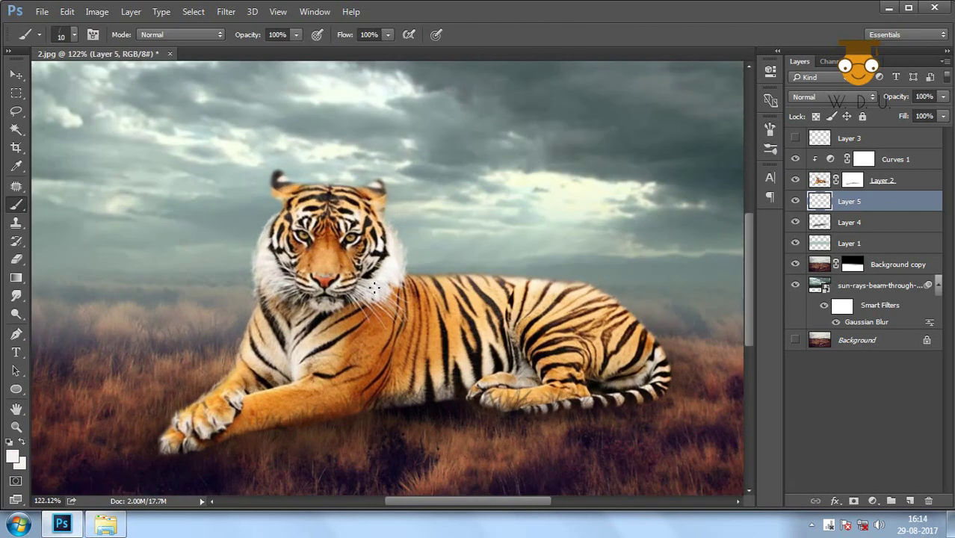
left_click(21, 74)
scroll(487, 290, "down", 2)
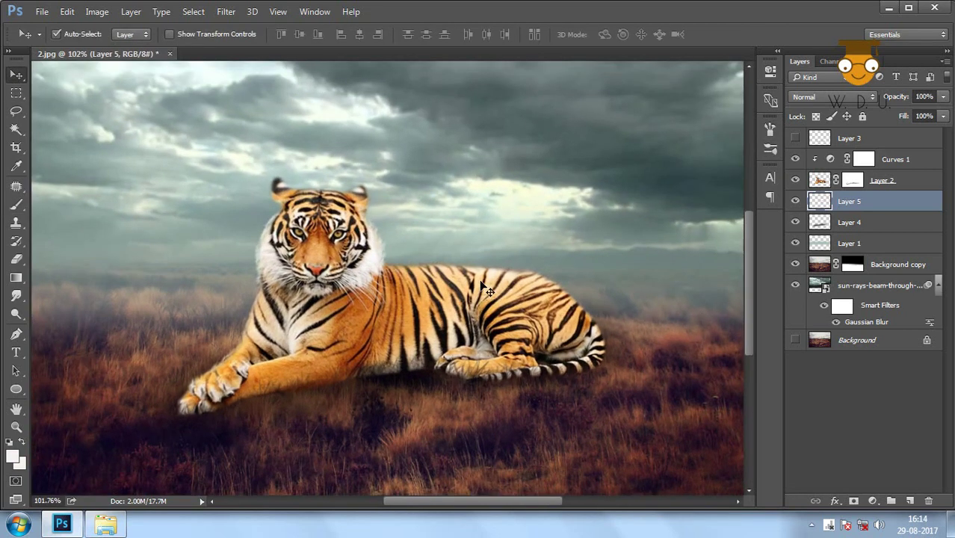
left_click(106, 525)
Open _DSC0201 and select a rectangle around the child's head feathered by 2 px.
left_click_drag(249, 104, 344, 52)
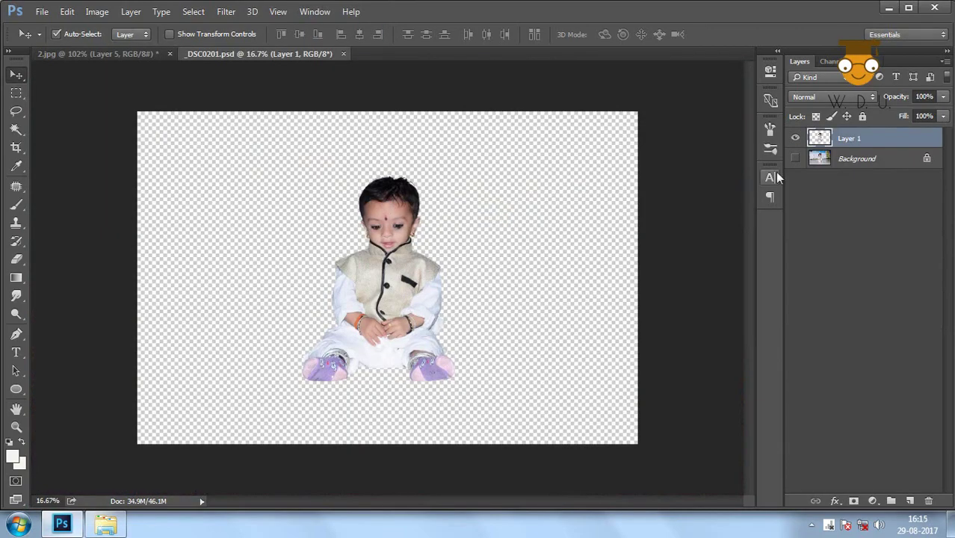
left_click(857, 161, "shift")
left_click(795, 158)
key("m")
left_click_drag(340, 161, 441, 258)
right_click(422, 256)
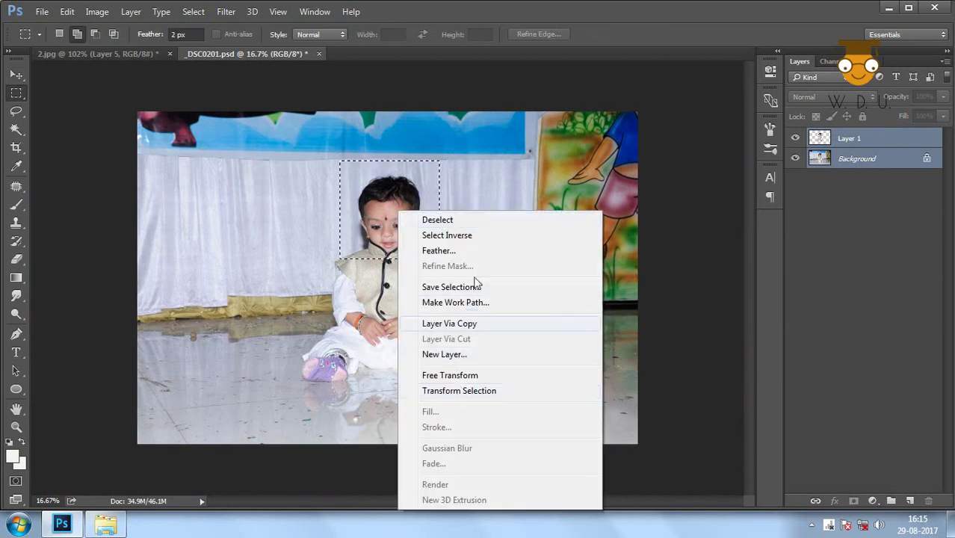
left_click(460, 250)
type("2")
key("Return")
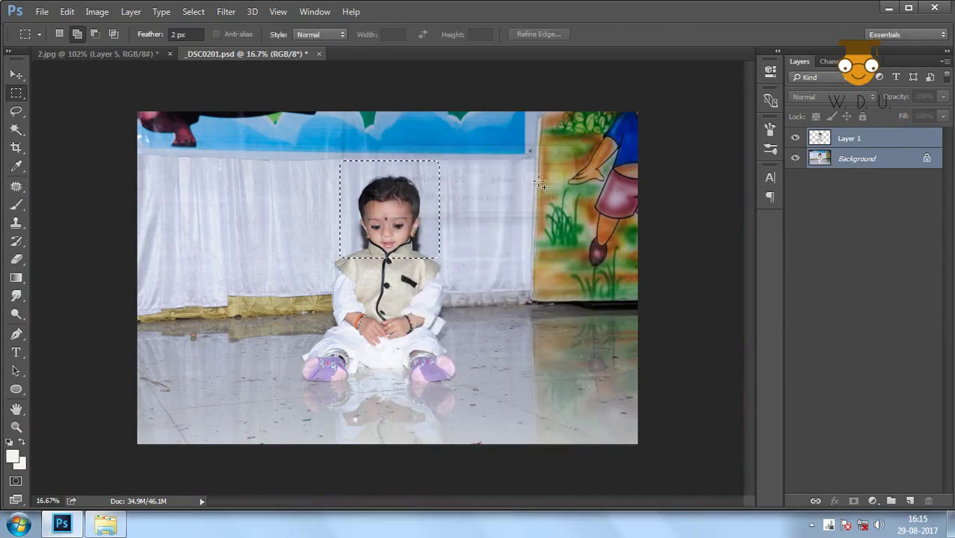
Copy the head area to Layer 2, hide Background, link Layers 1 and 2, and float the window.
left_click(858, 158)
key("ctrl+j")
left_click(794, 178)
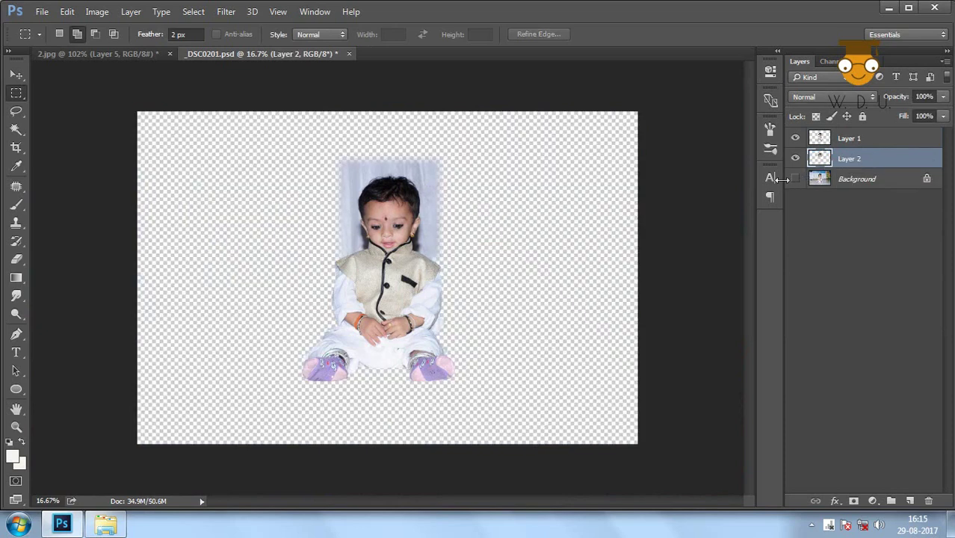
key("v")
left_click(861, 140, "shift")
left_click(815, 501)
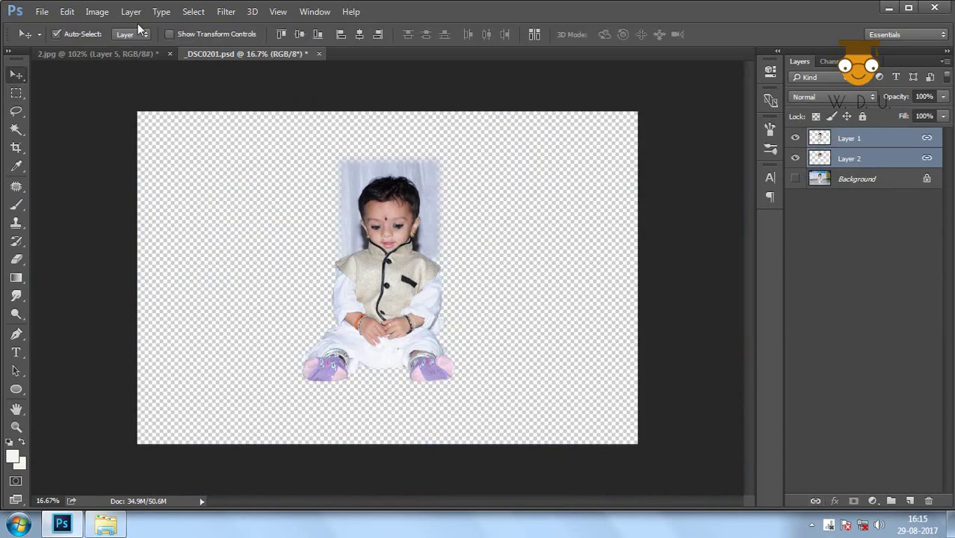
left_click_drag(227, 55, 239, 163)
left_click(239, 163)
Set the tiger image's resolution to 15 and fit it to the screen.
key("ctrl+alt+i")
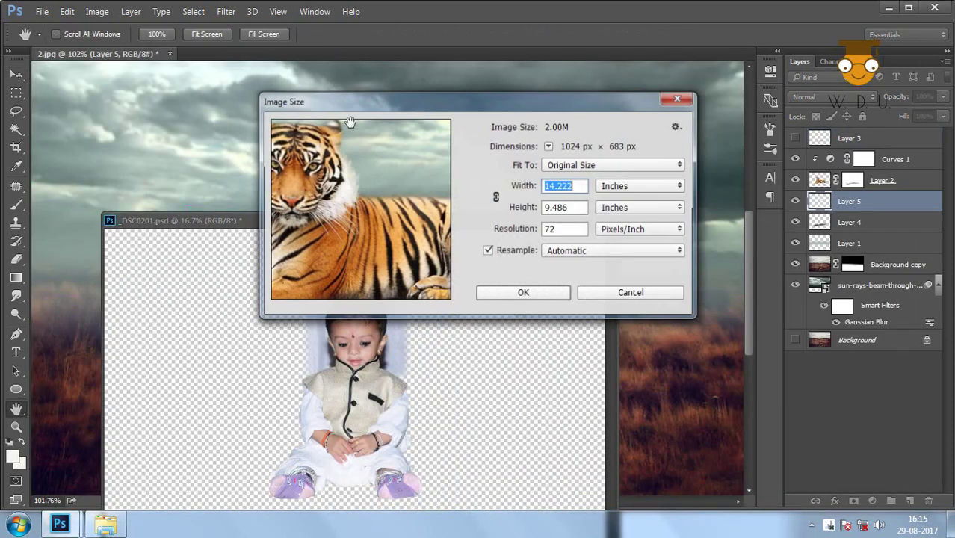
type("15")
key("Return")
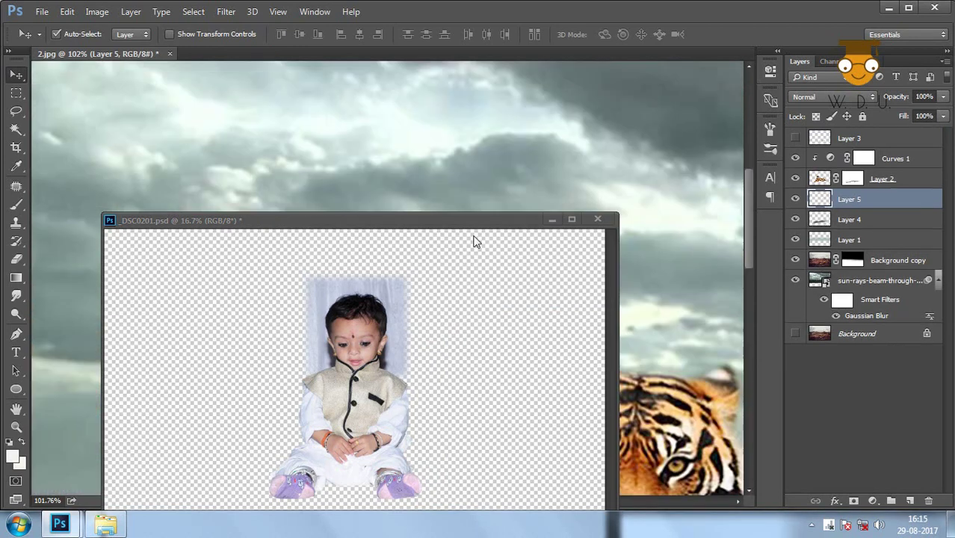
key("ctrl+0")
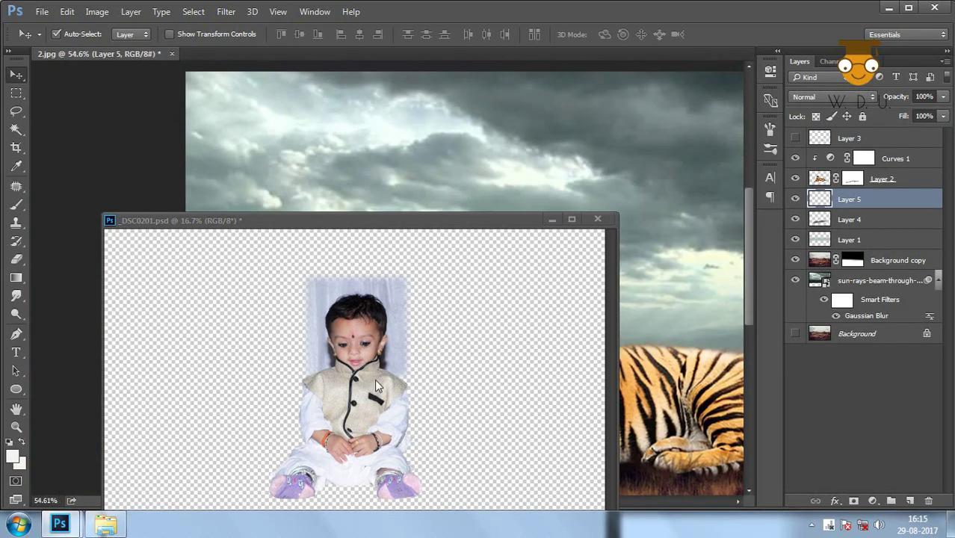
Move both child layers into 2.jpg, close _DSC0201 without saving, and bring them to the top.
left_click_drag(877, 138, 636, 123)
left_click(597, 219)
left_click(377, 184)
scroll(463, 225, "down", 3)
key("ctrl+shift+bracketright")
Scale the child to about 27% and position it in front of the tiger on the grass.
key("ctrl+t")
left_click_drag(551, 372, 458, 234)
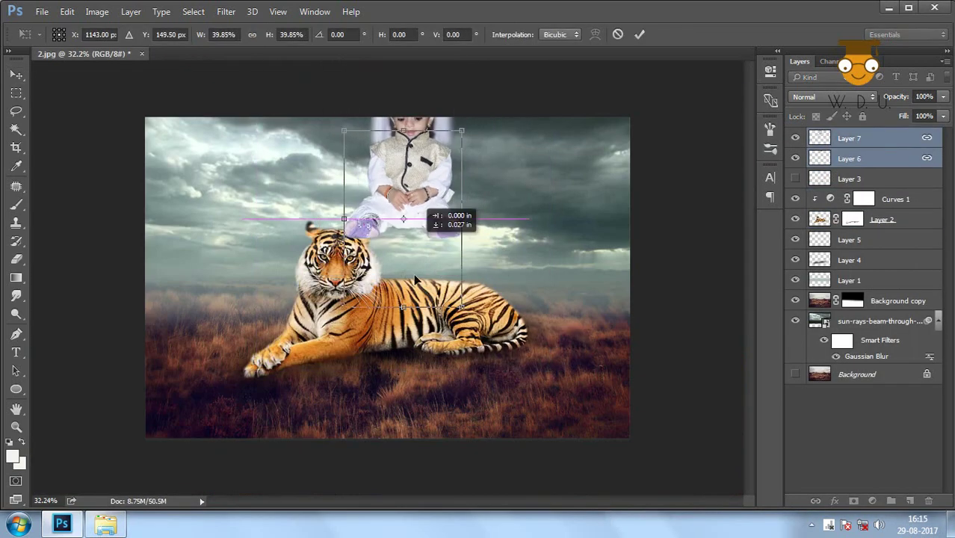
left_click_drag(416, 180, 409, 357)
scroll(430, 321, "up", 2)
left_click_drag(479, 188, 467, 208)
left_click_drag(422, 364, 427, 369)
scroll(429, 336, "down", 1)
mouse_move(465, 230)
left_mouse_down()
mouse_move(453, 249)
mouse_move(459, 241)
left_mouse_up()
left_click_drag(420, 336, 428, 347)
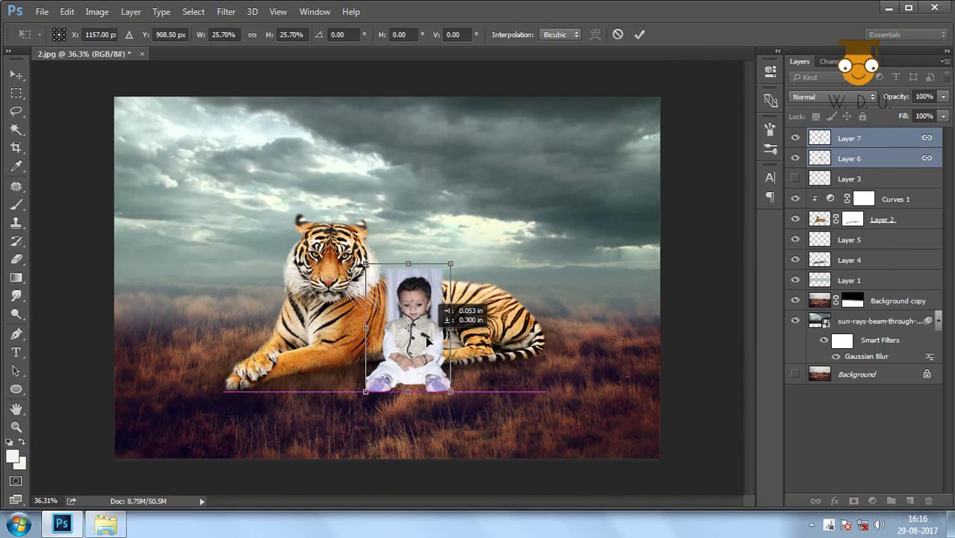
left_click_drag(458, 264, 469, 253)
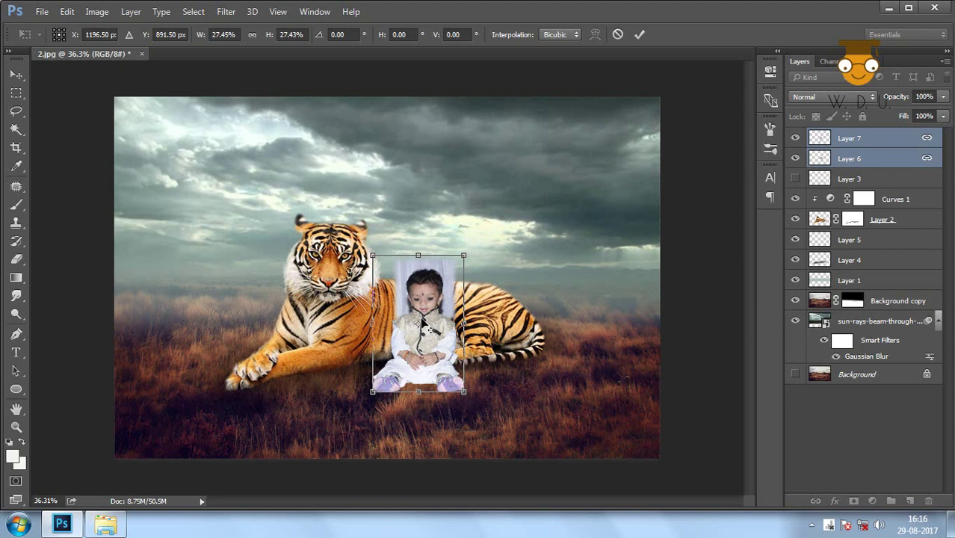
Apply the resize, set Layer 6 to Soft Light, and give it an inverted black mask.
key("Return")
scroll(420, 319, "up", 5)
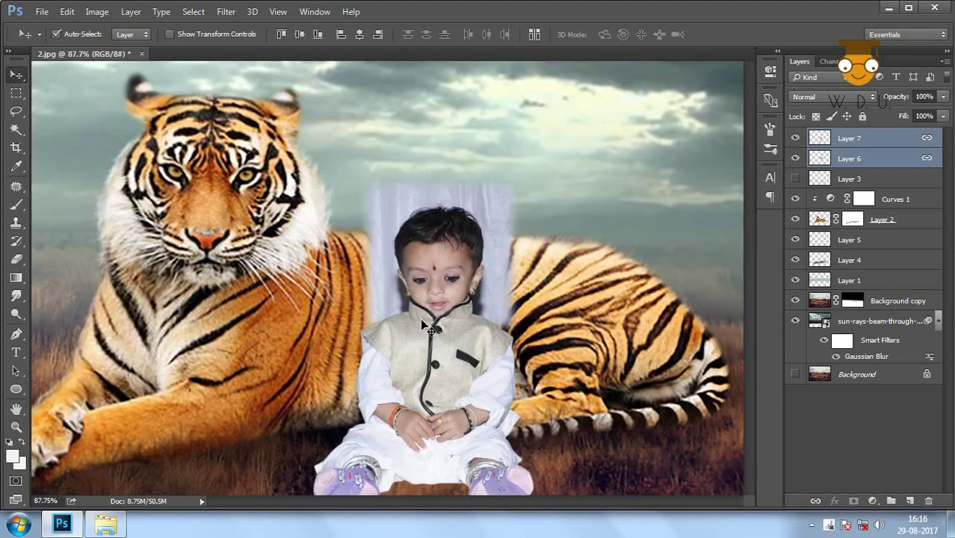
scroll(425, 151, "up", 1)
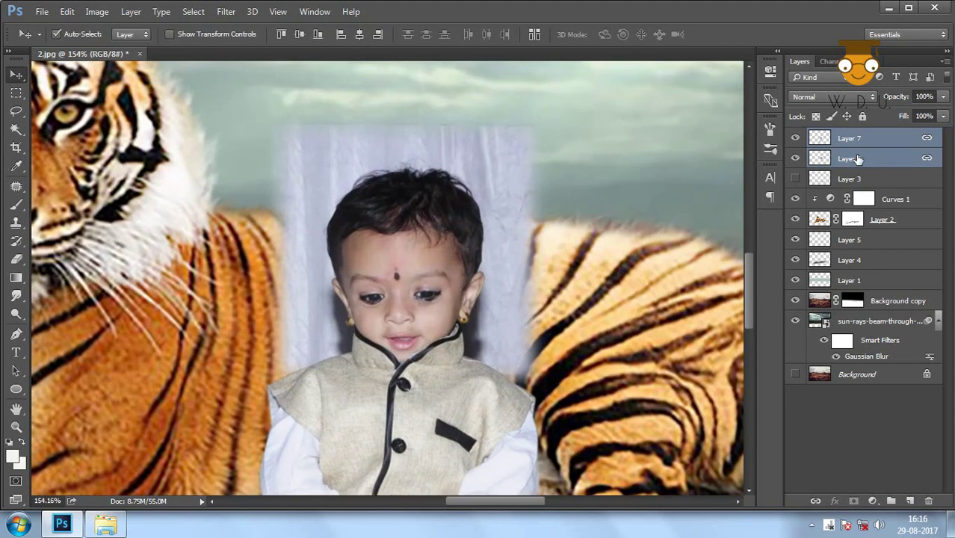
left_click(858, 159)
left_click(830, 96)
left_click(833, 366)
scroll(843, 96, "up", 2)
scroll(843, 97, "up", 2)
scroll(843, 97, "up", 3)
scroll(842, 96, "up", 3)
scroll(843, 97, "up", 1)
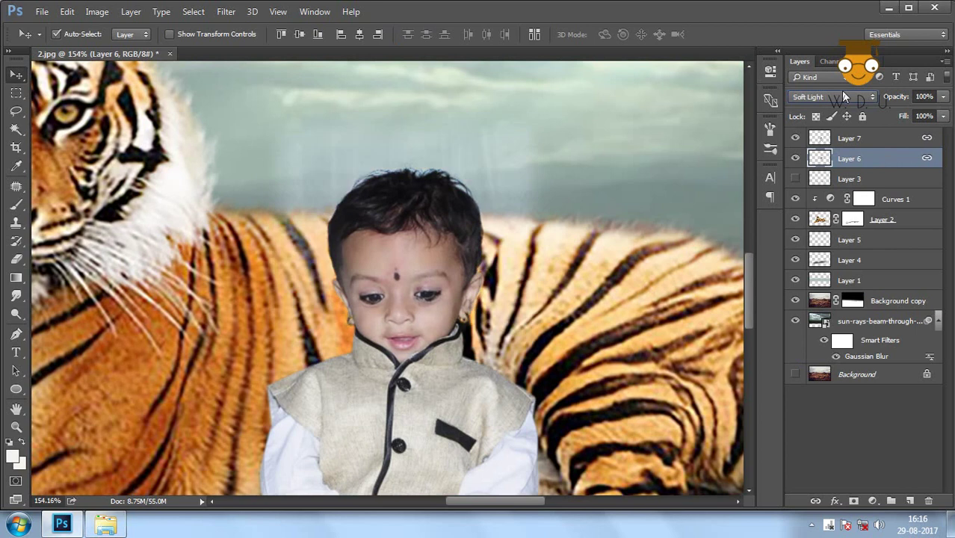
scroll(843, 96, "up", 1)
scroll(843, 96, "up", 1)
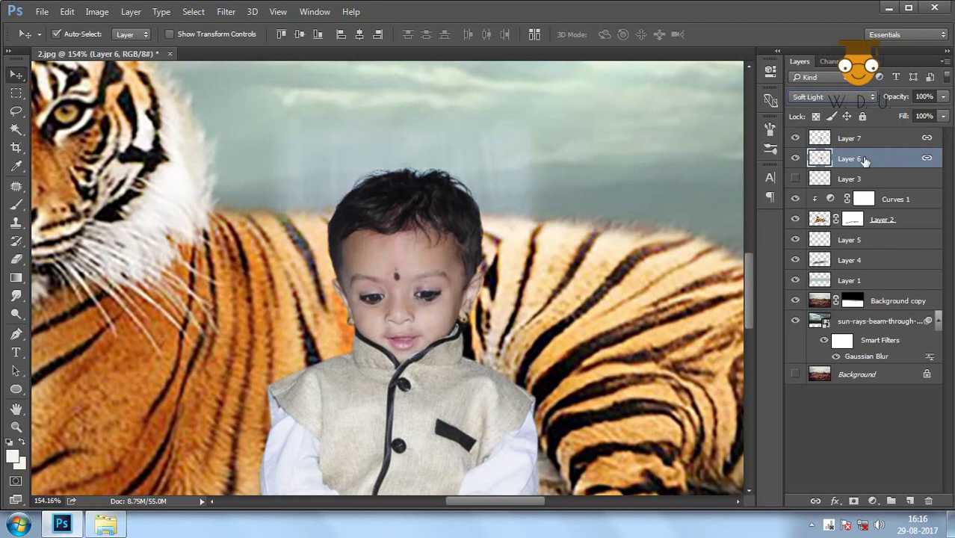
left_click(853, 501)
key("ctrl+i")
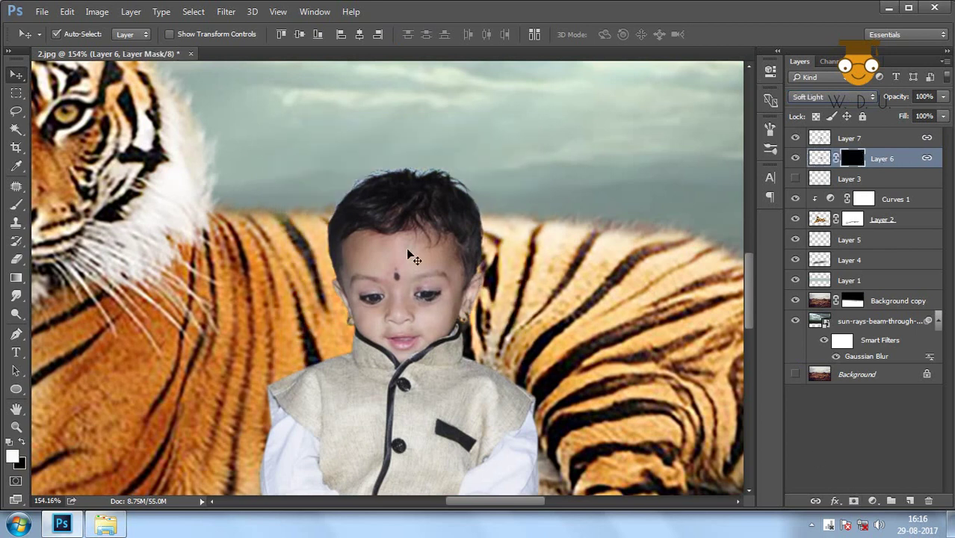
Choose a soft round brush and enlarge it to 125 px.
key("b")
right_click(351, 204)
scroll(507, 316, "up", 10)
left_click(487, 369)
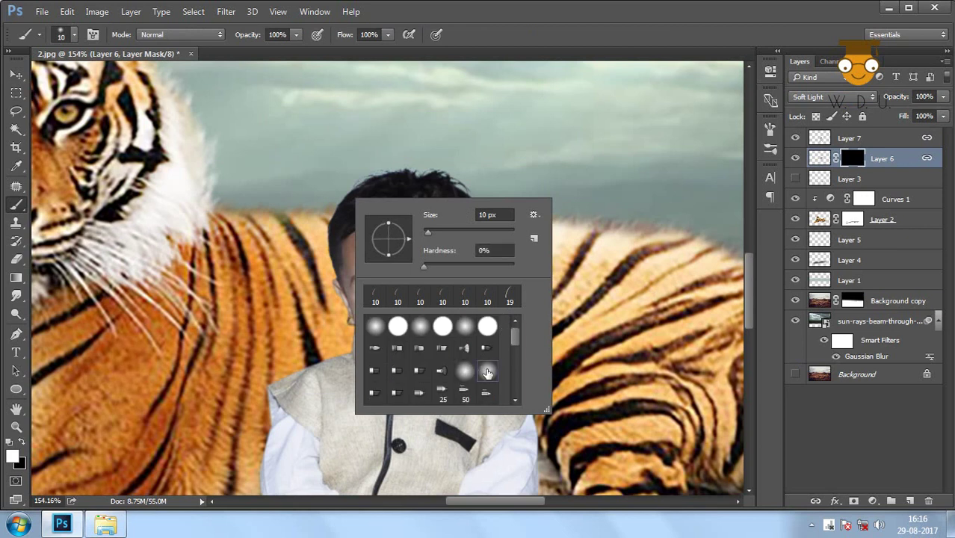
key("Return")
right_click(407, 202)
scroll(381, 264, "up", 5)
key("Return")
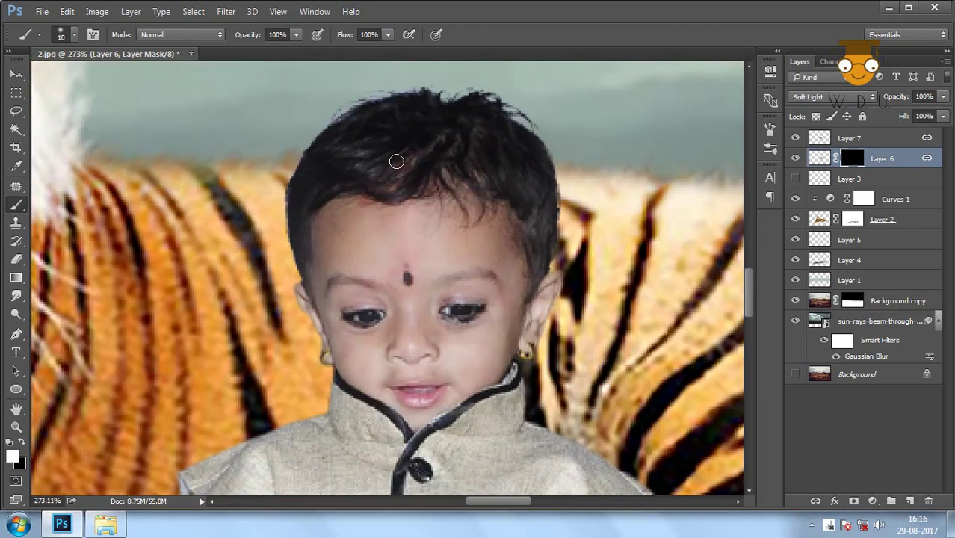
scroll(546, 152, "down", 3)
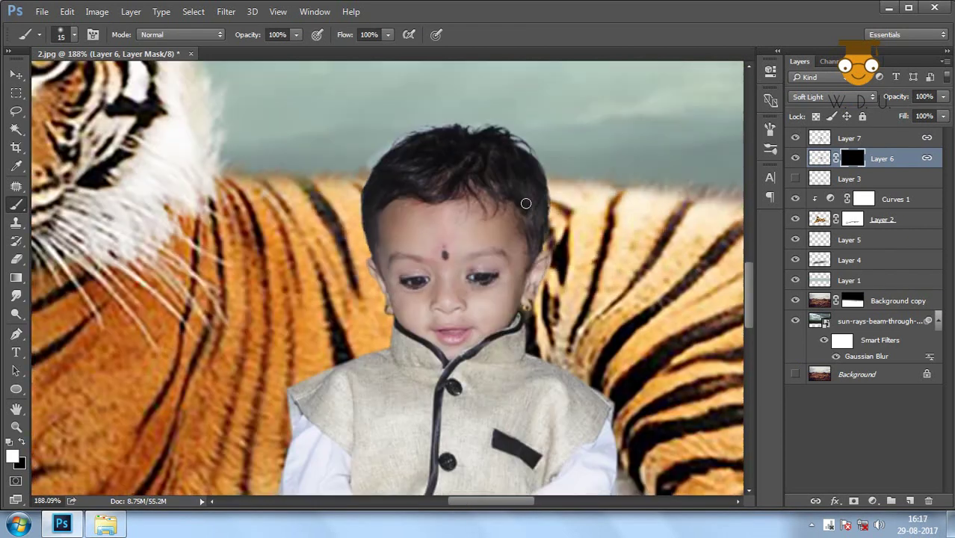
key("bracketright")
key("bracketright")
key("bracketright")
key("bracketright")
key("bracketright")
key("bracketright")
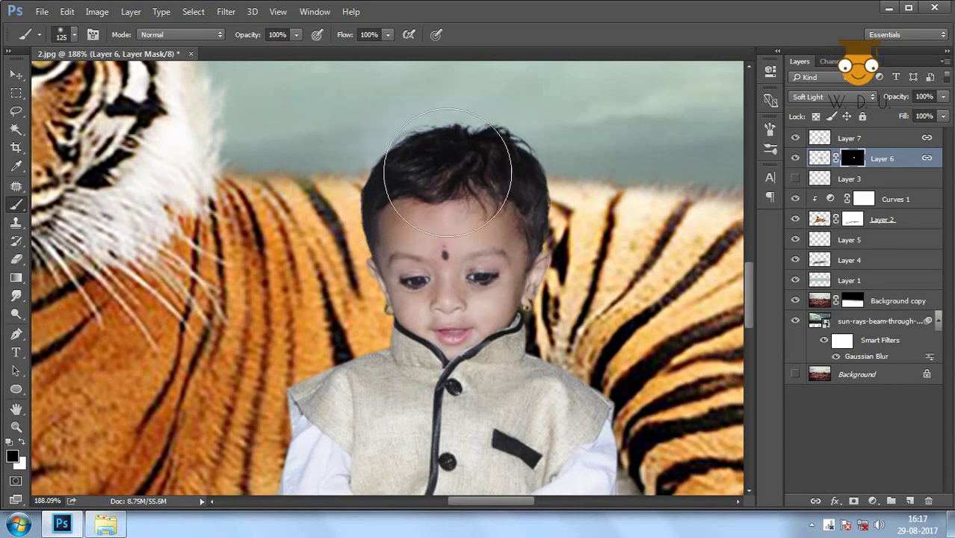
scroll(490, 157, "up", 1)
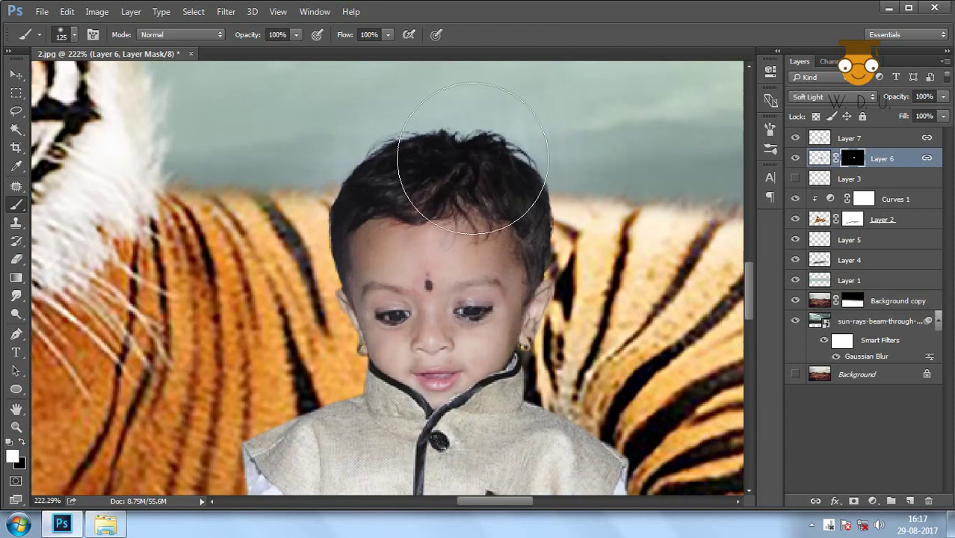
Add a mask to Layer 7 and paint black at 20 px over stray hair atop the head.
left_click(848, 138)
left_click(853, 501)
scroll(508, 195, "up", 1)
key("[")
key("[")
key("[")
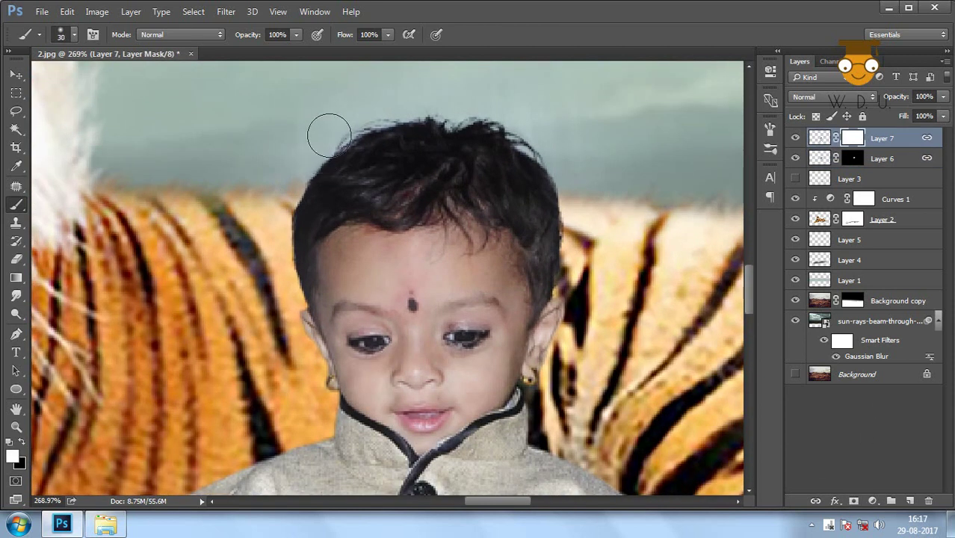
key("x")
left_click_drag(352, 143, 349, 113)
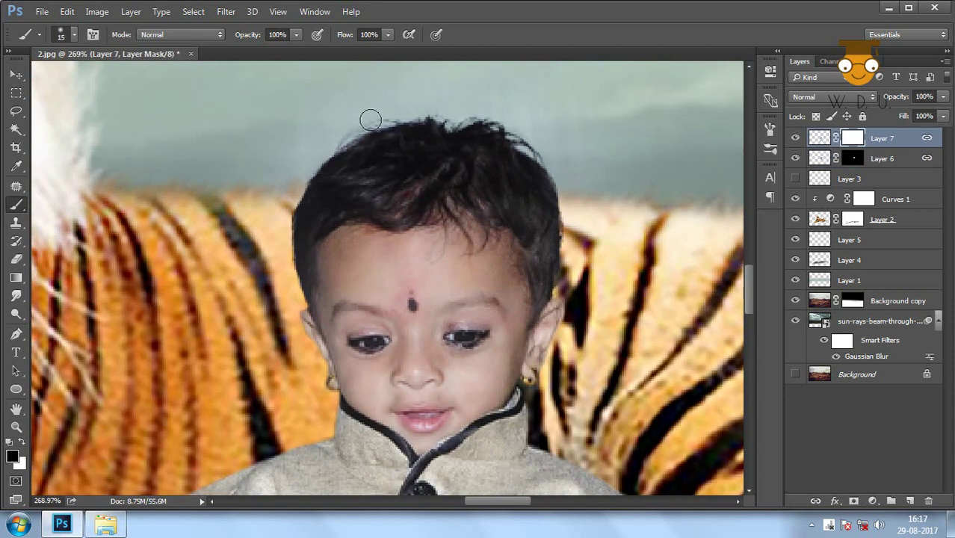
scroll(463, 178, "down", 2)
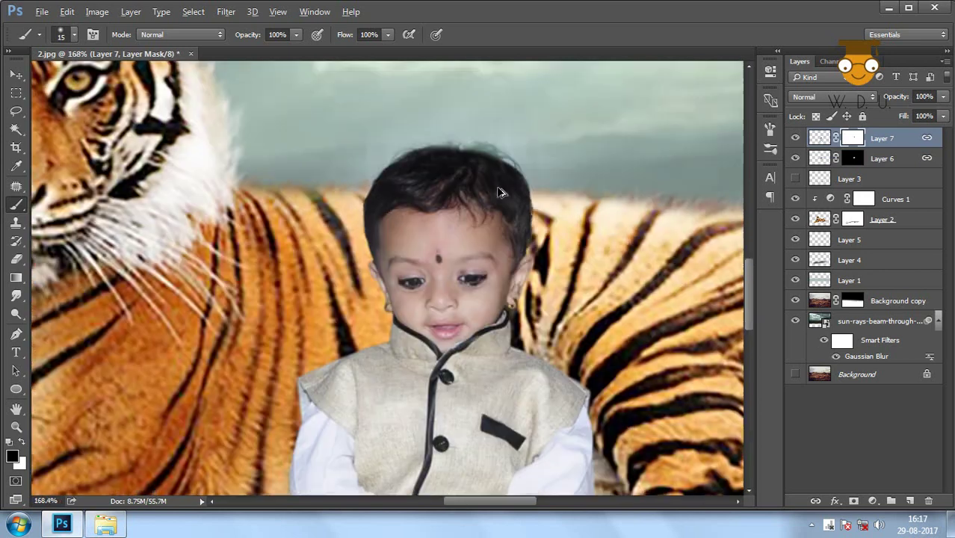
scroll(535, 180, "down", 4)
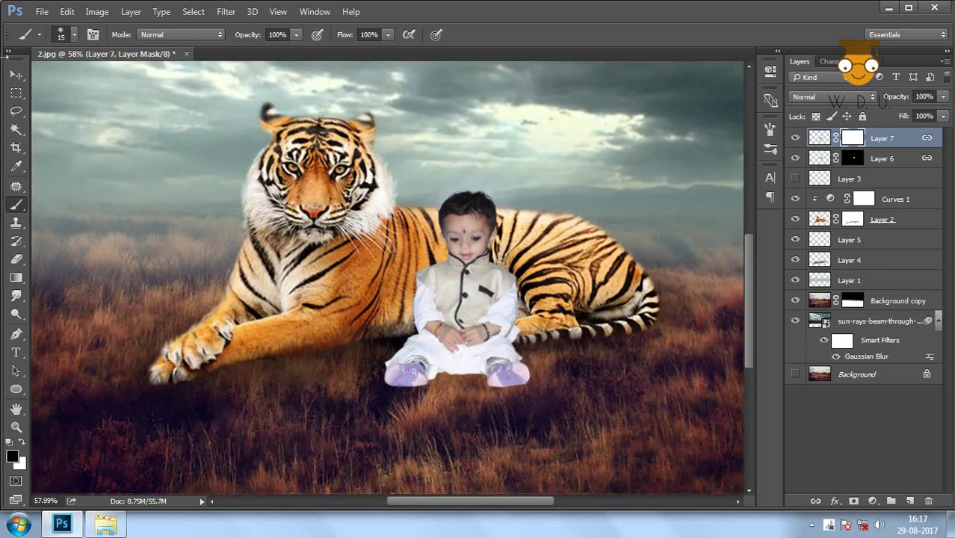
Briefly switch to the Move tool, then return to the Brush tool's presets.
key("v")
scroll(441, 366, "up", 1)
scroll(429, 346, "up", 1)
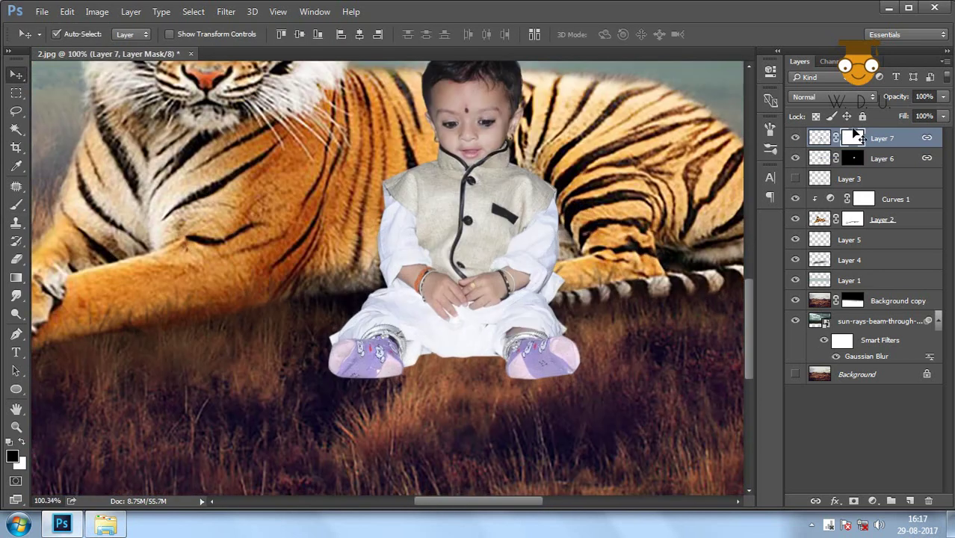
key("b")
right_click(472, 268)
scroll(575, 418, "down", 5)
Paint grass with a 35 px Grass brush over both feet's bottom edges and the gap between them.
left_click(609, 452)
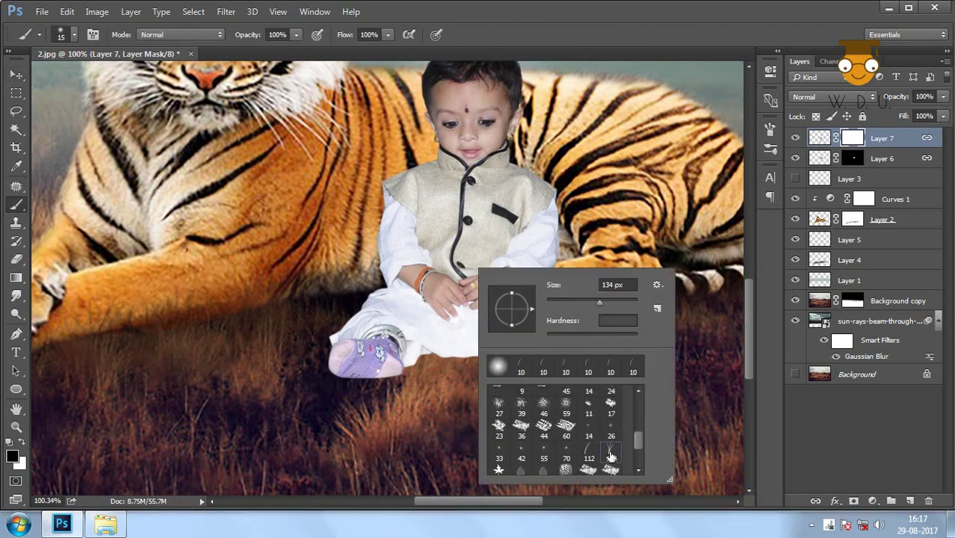
key("Return")
scroll(351, 396, "up", 1)
key("bracketleft")
key("bracketleft")
key("bracketleft")
mouse_move(326, 376)
left_mouse_down()
mouse_move(418, 374)
mouse_move(293, 364)
left_mouse_up()
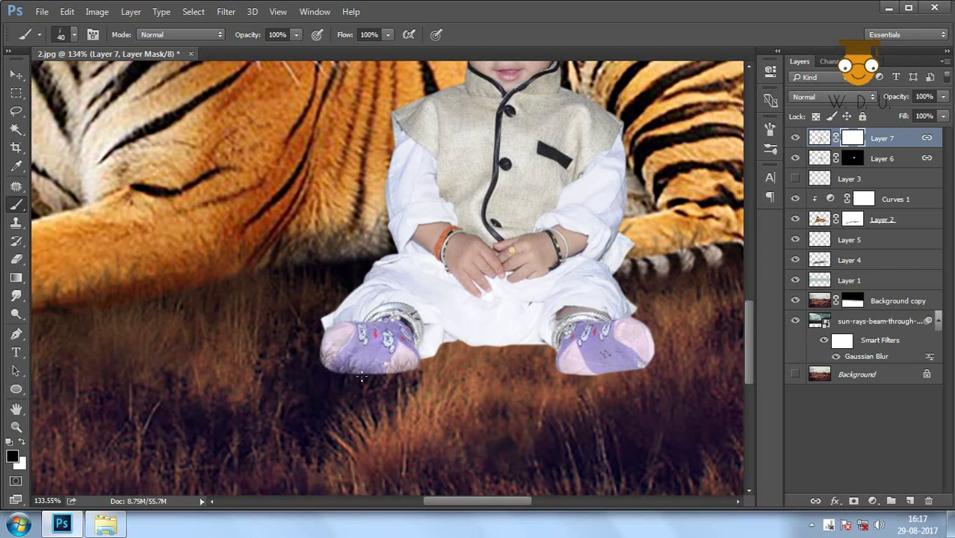
left_click_drag(430, 347, 448, 358)
left_click_drag(579, 373, 553, 384)
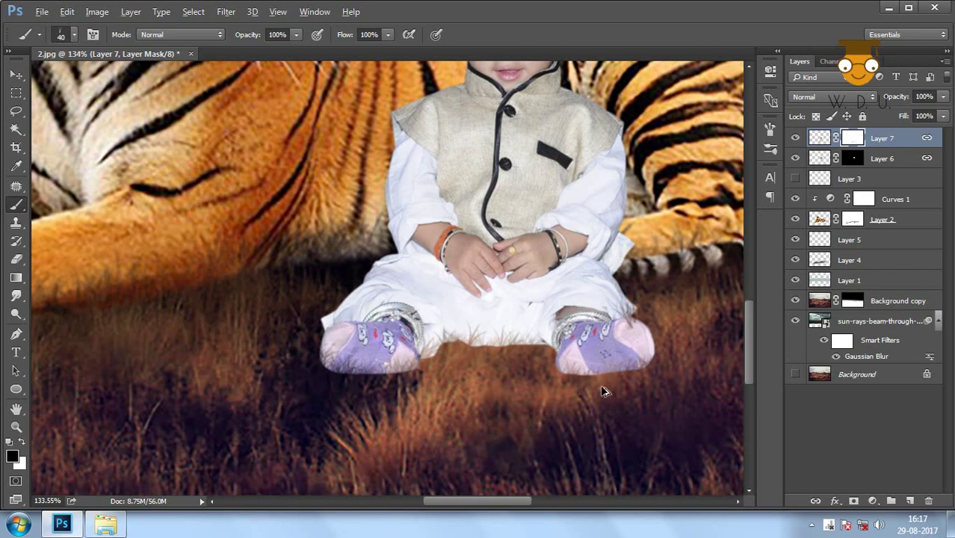
left_click_drag(508, 338, 478, 338)
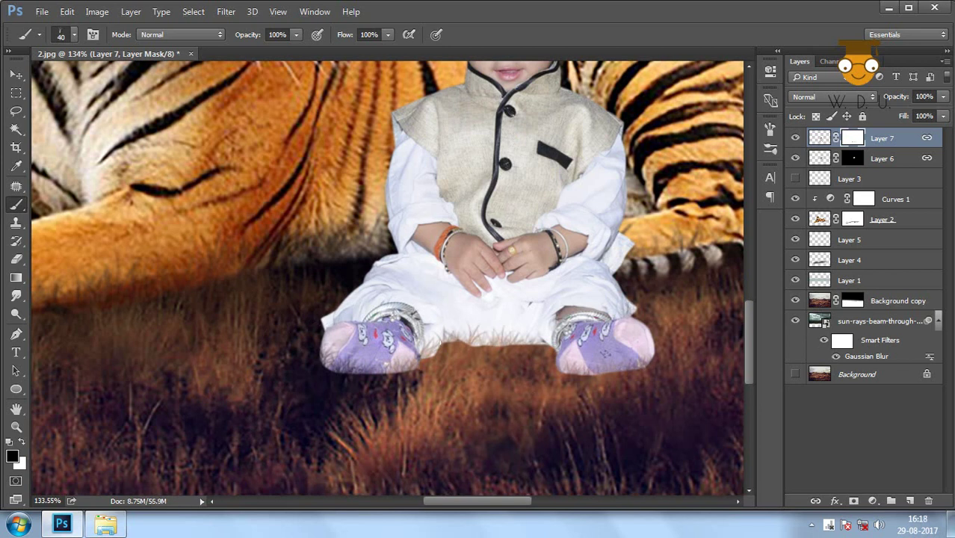
Fit the image on screen and stamp 100 px grass blades between the feet.
key("ctrl+0")
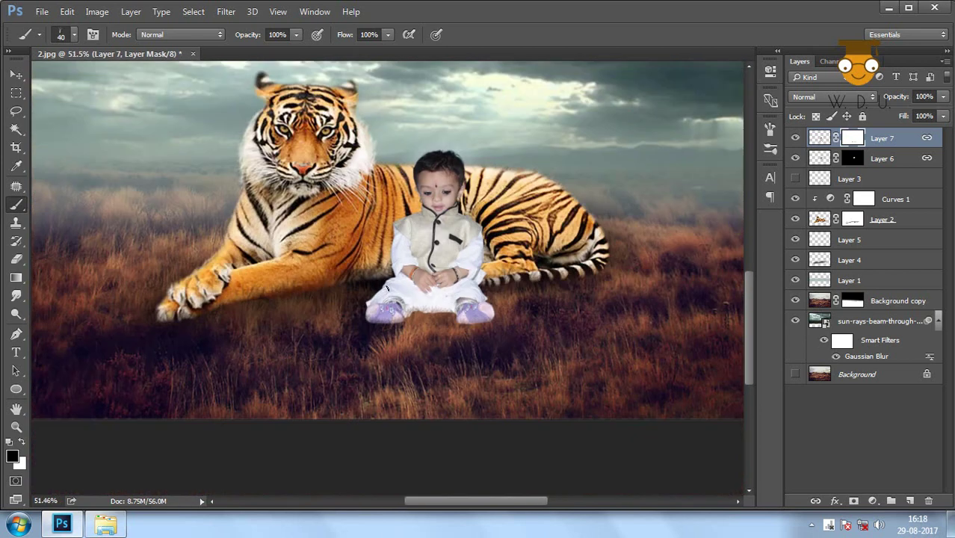
scroll(411, 332, "up", 3)
scroll(411, 333, "up", 2)
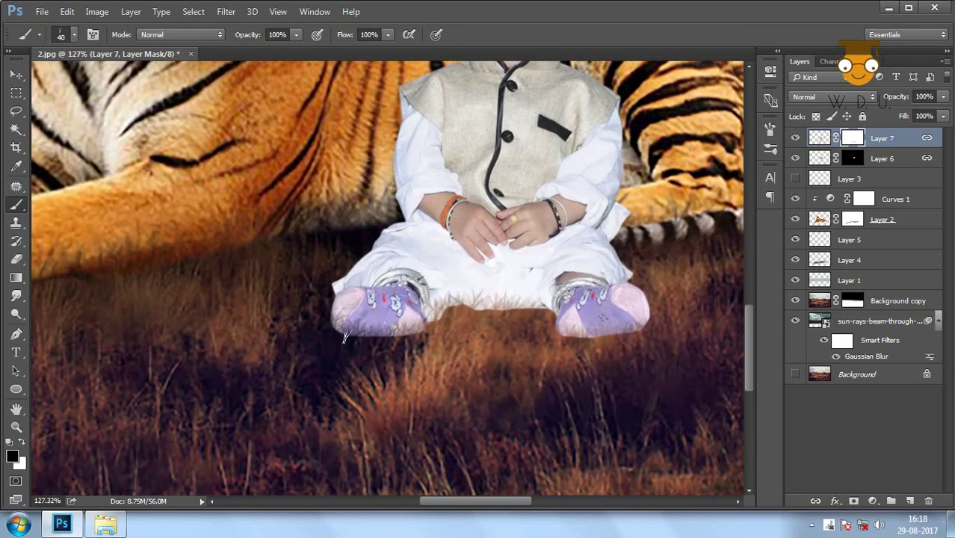
key("bracketright")
left_click(496, 322)
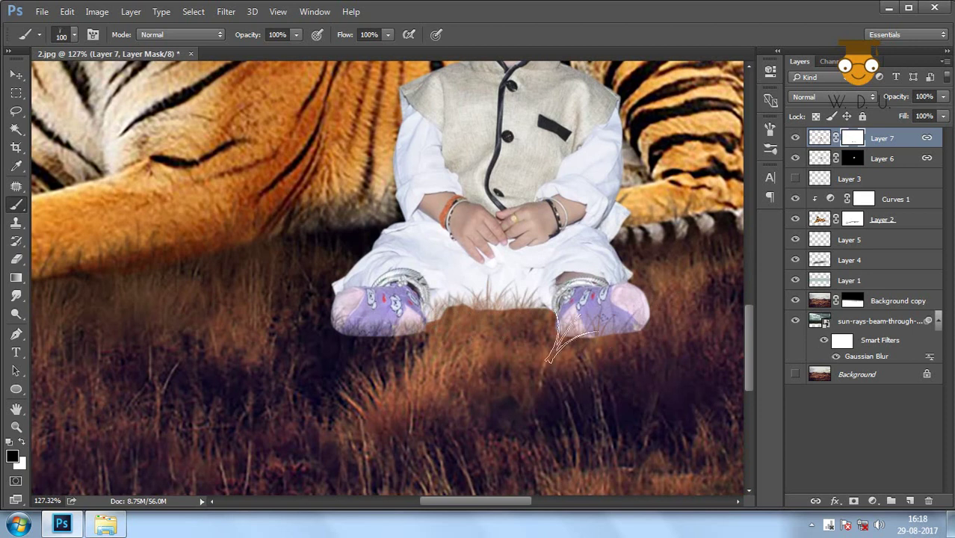
Hide the pale haze around the child's legs with a 35 px round brush, then select Background copy.
right_click(411, 357)
double_click(478, 399)
key("bracketleft")
key("bracketleft")
key("bracketleft")
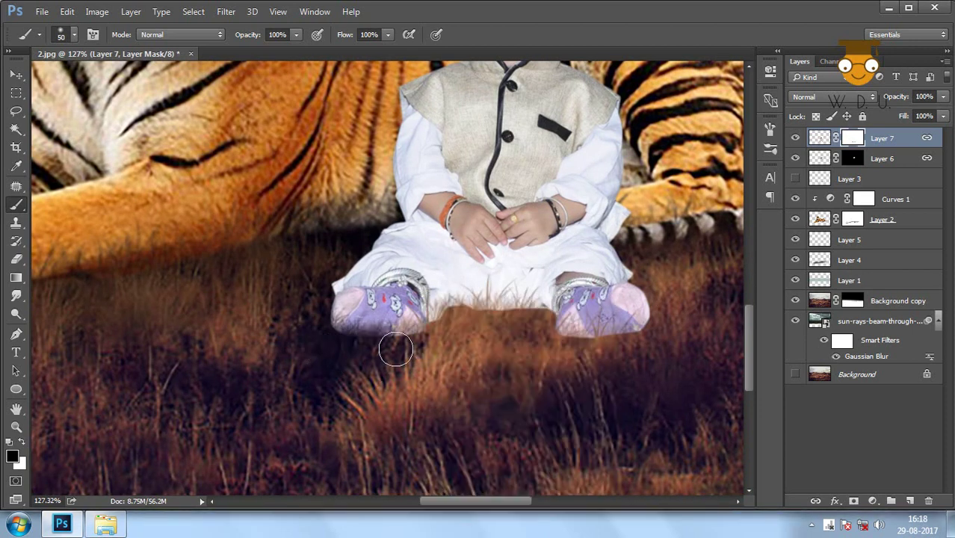
mouse_move(467, 317)
left_mouse_down()
mouse_move(548, 317)
mouse_move(572, 349)
mouse_move(660, 326)
mouse_move(560, 329)
left_mouse_up()
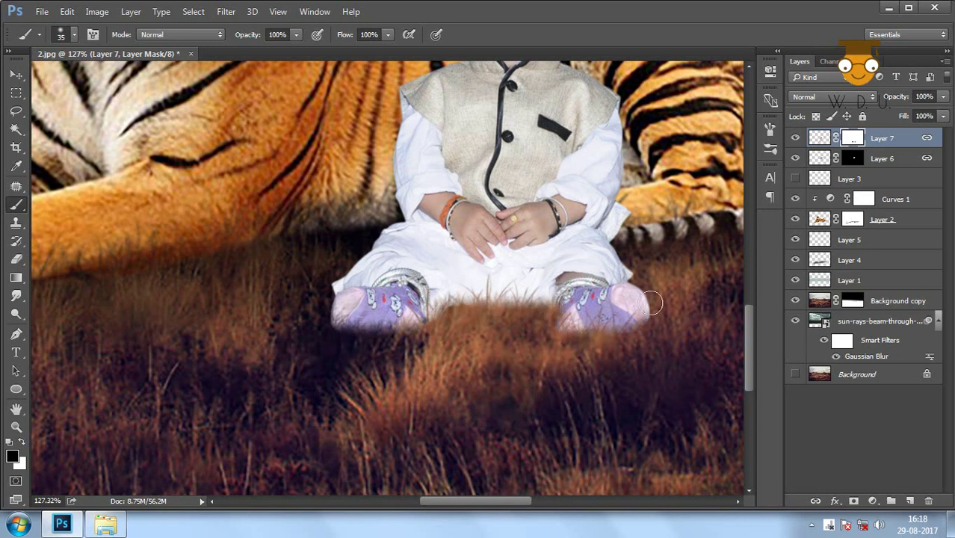
left_click_drag(621, 257, 635, 274)
mouse_move(363, 246)
left_mouse_down()
mouse_move(365, 234)
mouse_move(347, 249)
left_mouse_up()
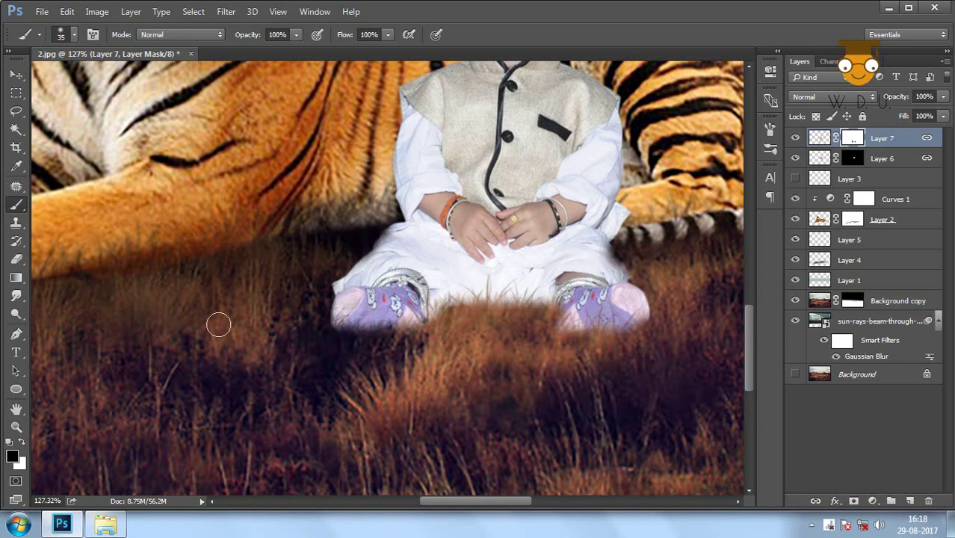
key("v")
left_click(903, 301)
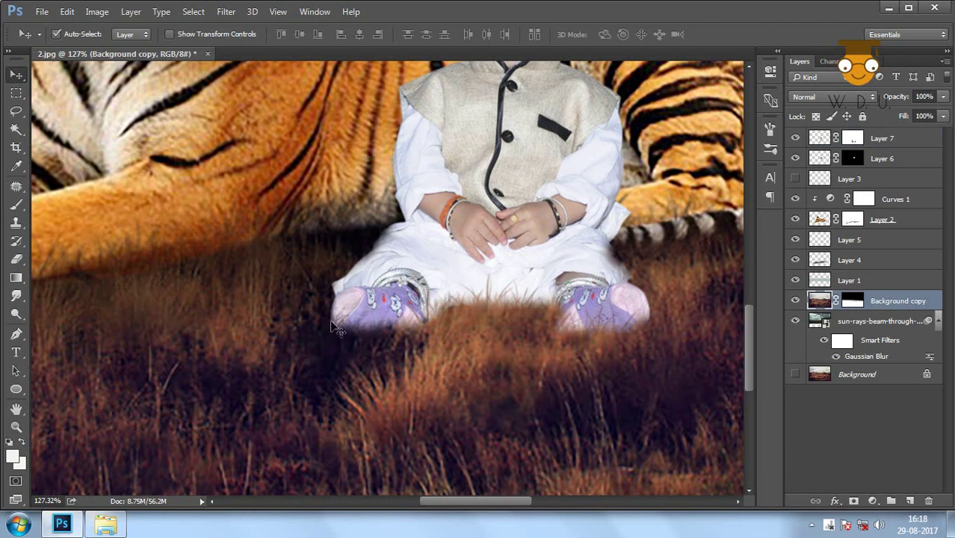
Clone lighter grass over the dark grass left of the child's feet.
left_click(16, 223)
left_click(478, 331, "alt")
mouse_move(330, 320)
left_mouse_down()
mouse_move(383, 363)
mouse_move(340, 351)
left_mouse_up()
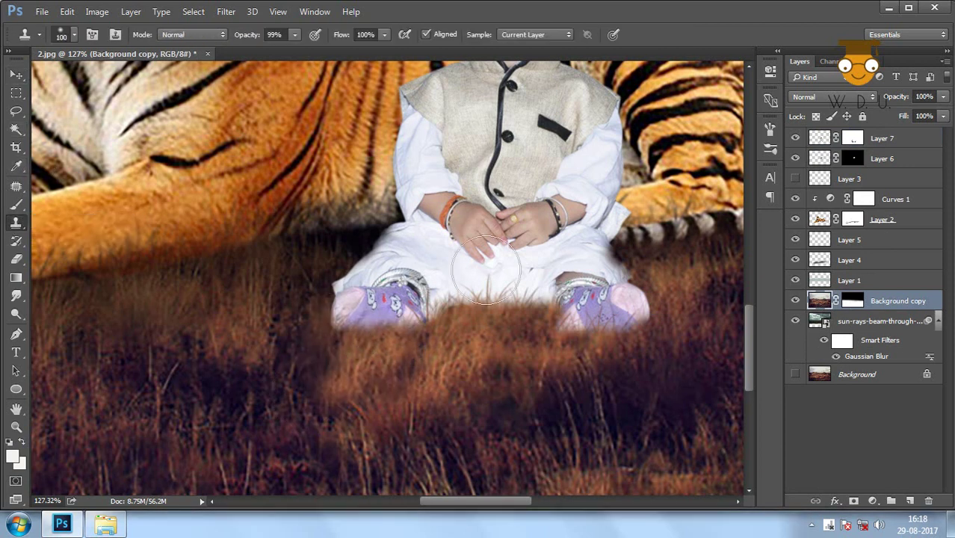
scroll(308, 291, "down", 5)
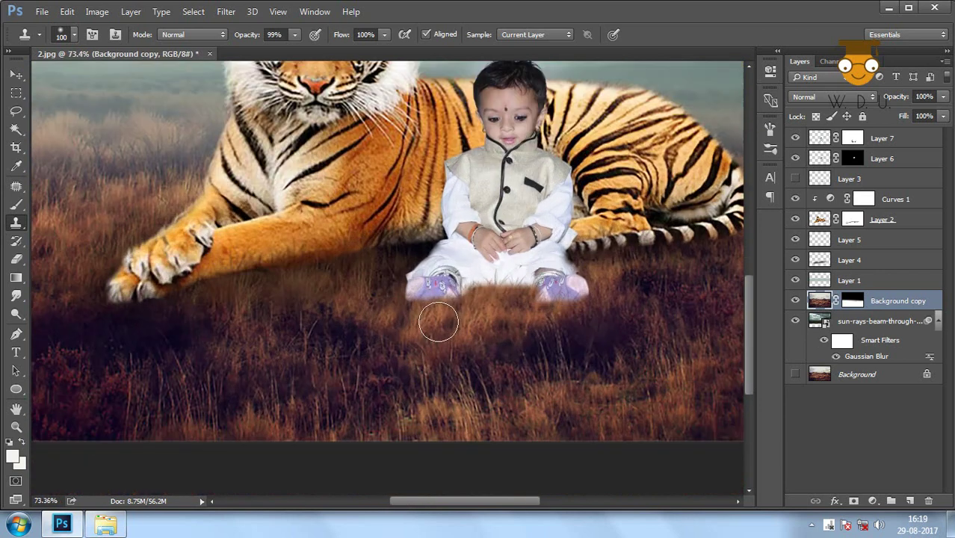
scroll(553, 306, "up", 2)
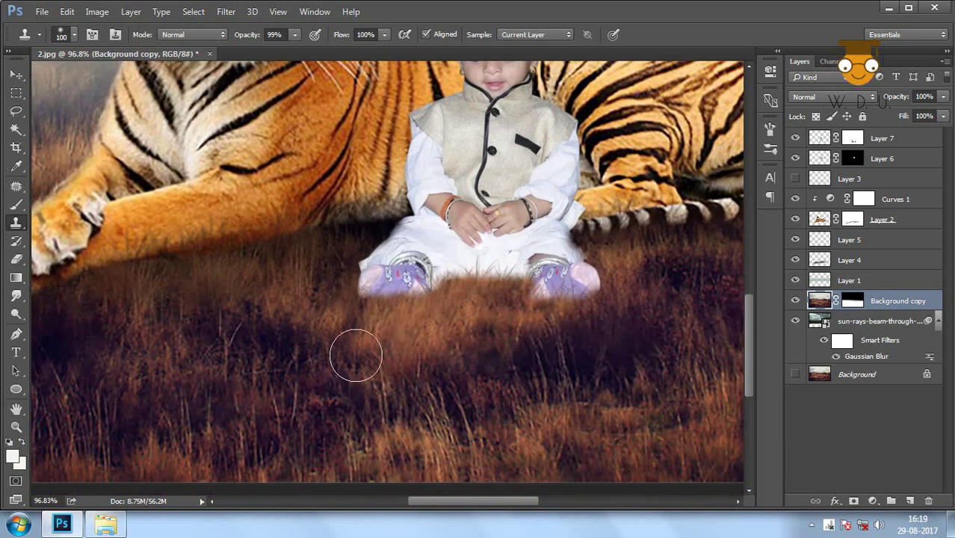
scroll(355, 355, "down", 2)
scroll(469, 320, "down", 1)
scroll(464, 299, "up", 1)
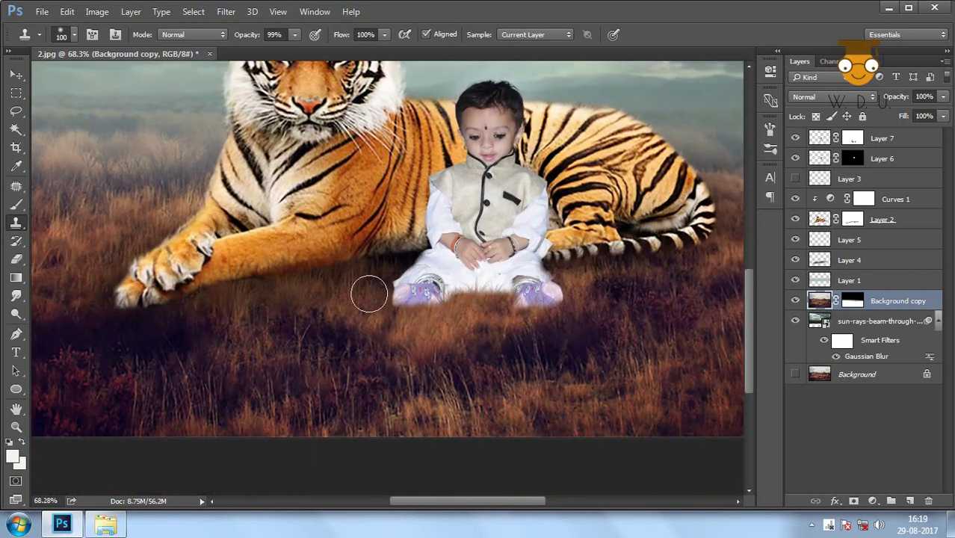
scroll(614, 280, "down", 1)
scroll(354, 312, "down", 1)
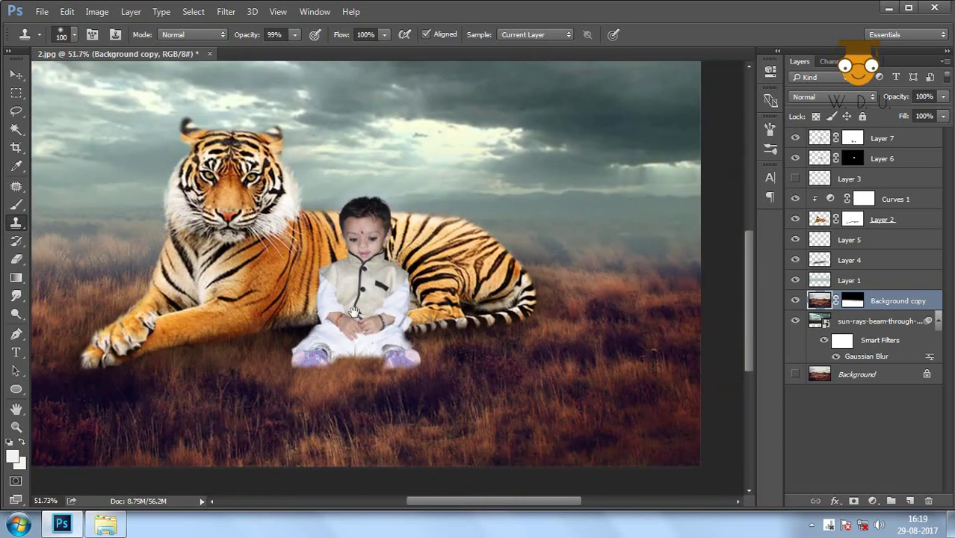
Select the child's Layer 7 with Move, zoom in around the child, and open Levels.
left_click(15, 78)
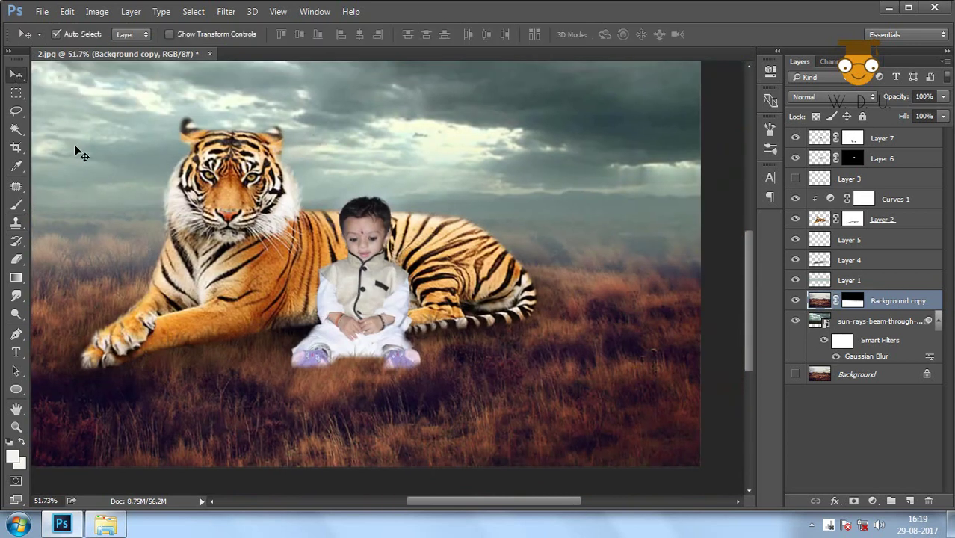
left_click(346, 267)
scroll(345, 267, "up", 1)
scroll(366, 306, "up", 1)
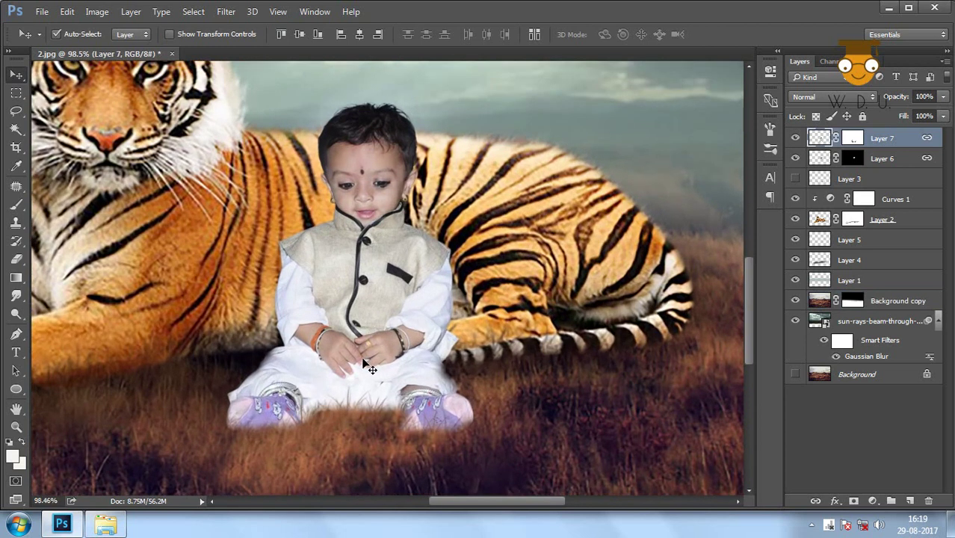
scroll(386, 344, "up", 1)
key("ctrl+l")
Darken the child's midtones in Levels to 0.59 and apply it.
left_click_drag(750, 258, 786, 265)
left_click(784, 261)
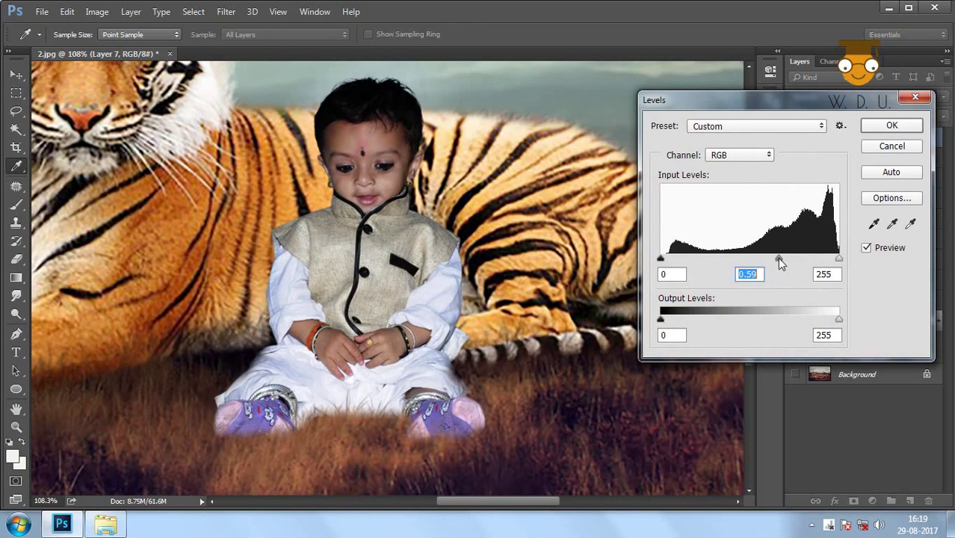
left_click(890, 126)
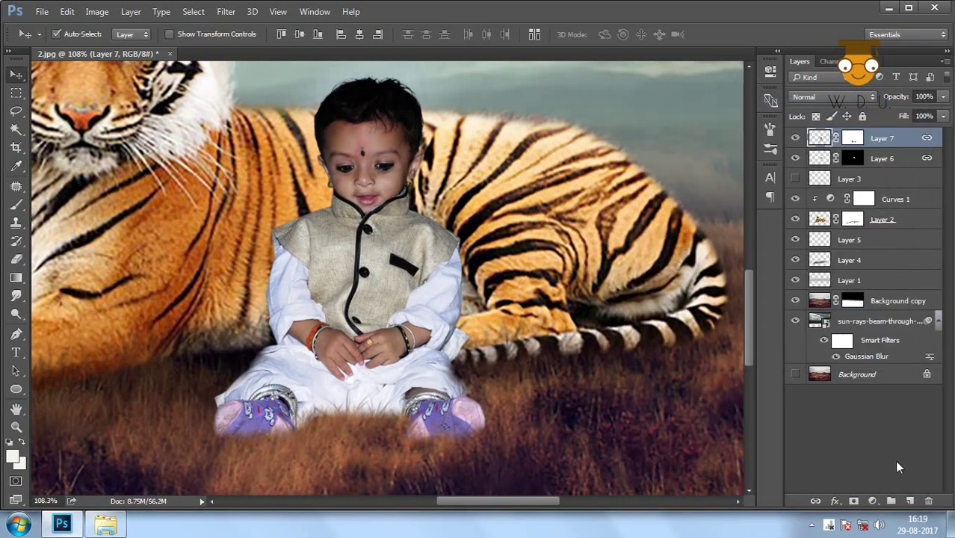
Add new Layer 8 and sample a dark brown painting colour from the image.
left_click(909, 500)
key("b")
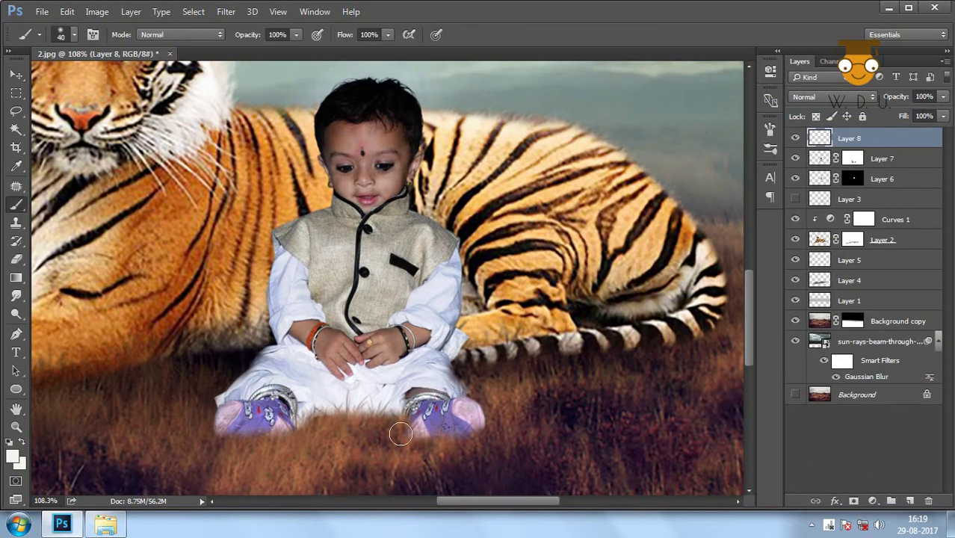
key("i")
left_click(12, 457)
left_click(227, 358)
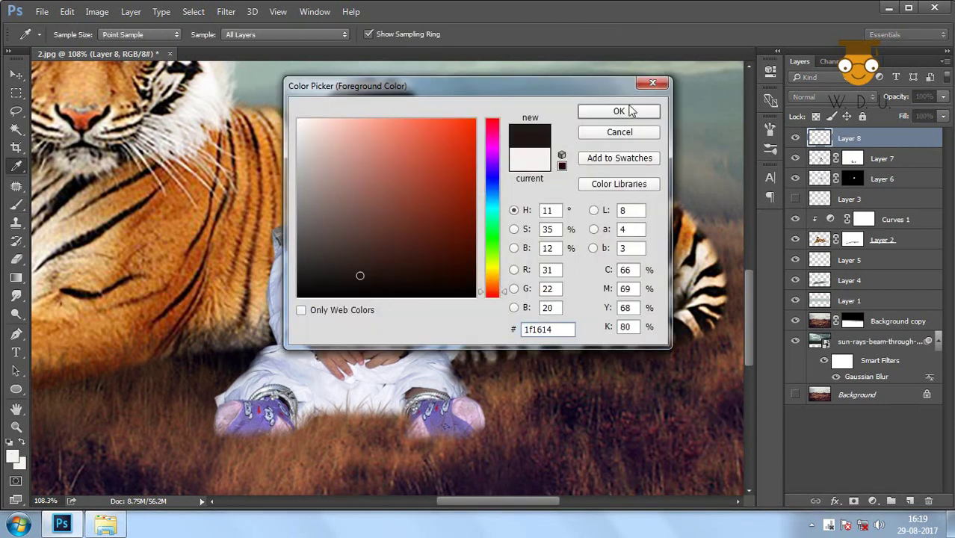
left_click(630, 111)
Paint soft dark-brown shadow at 18% over the child's legs and surrounding grass.
mouse_move(322, 417)
left_mouse_down()
mouse_move(330, 438)
mouse_move(239, 358)
mouse_move(458, 405)
mouse_move(301, 333)
left_mouse_up()
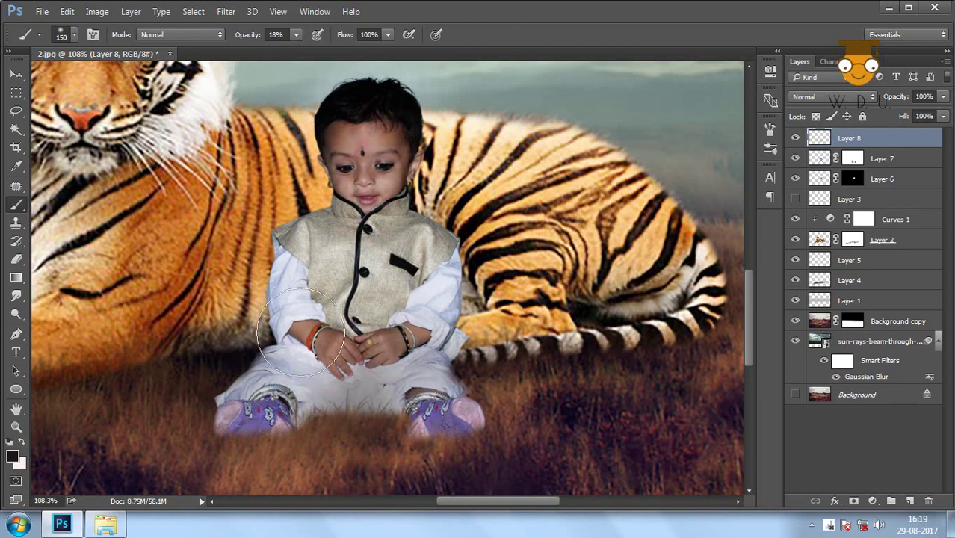
left_click_drag(330, 426, 379, 448)
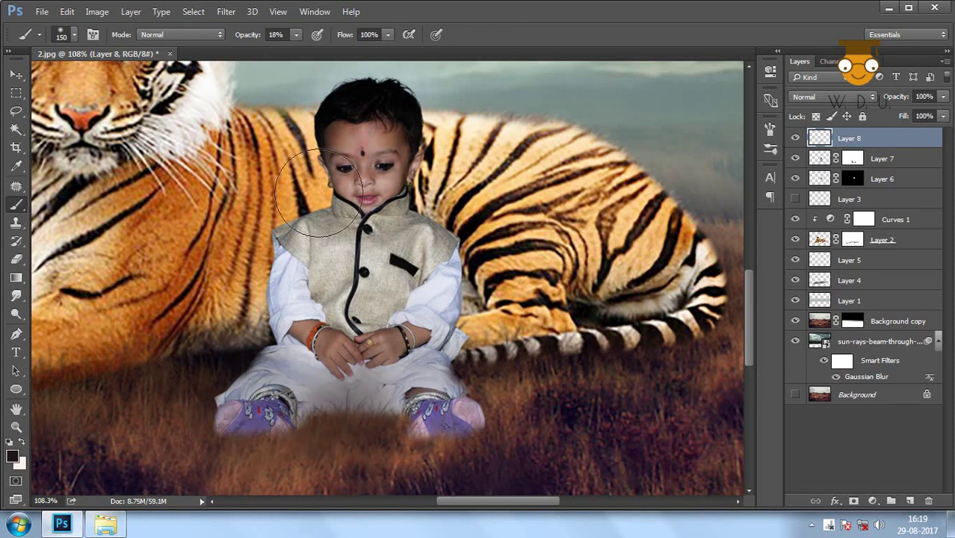
scroll(443, 341, "down", 3)
scroll(430, 348, "up", 1)
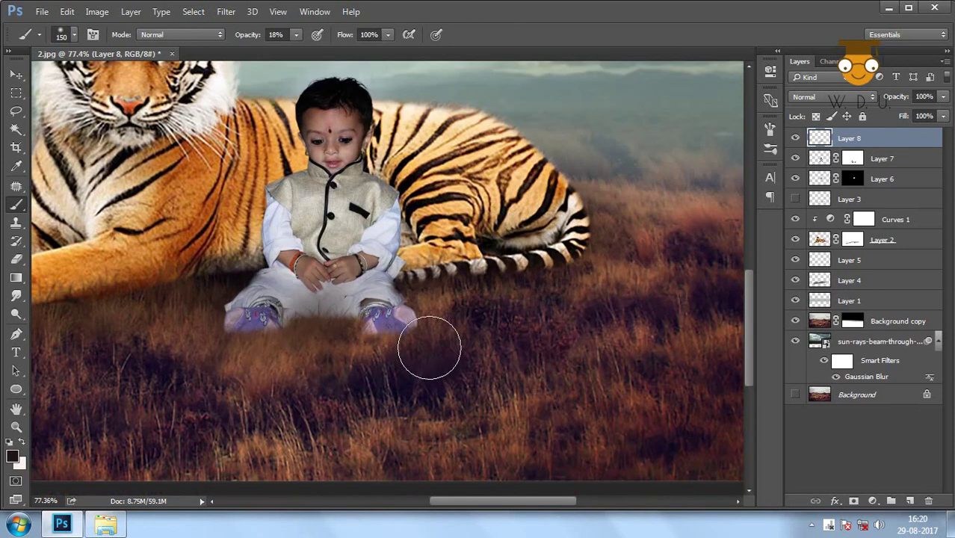
scroll(429, 348, "up", 1)
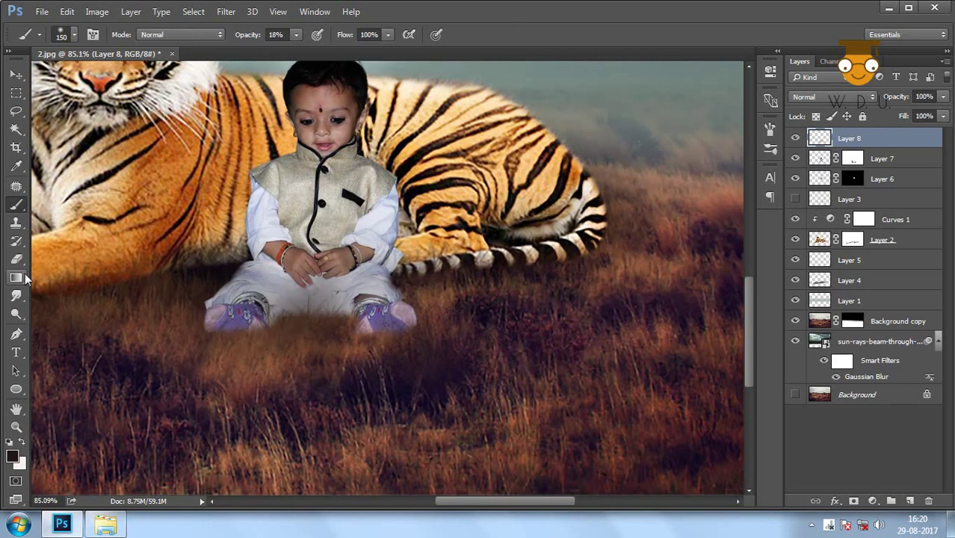
left_click(16, 296)
Dodge the vest's collar and shoulder on Layer 7 with a 35 px Midtones brush at 27%.
left_click(17, 313)
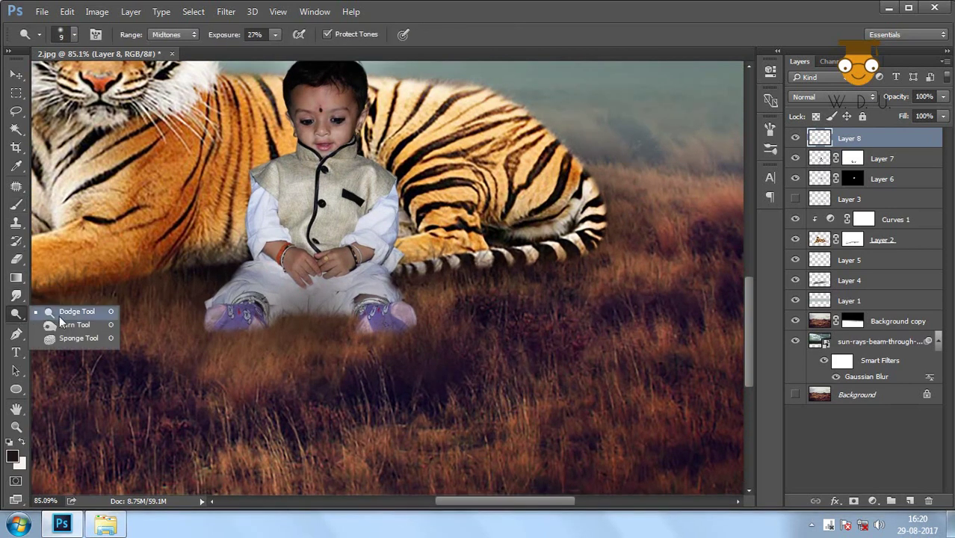
left_click(59, 315)
scroll(326, 111, "down", 1)
scroll(326, 112, "up", 5)
key("p")
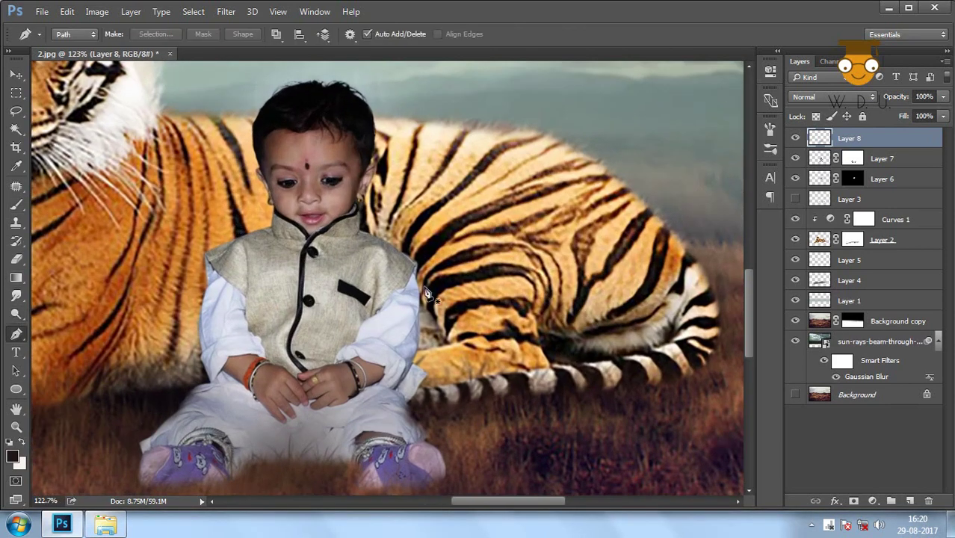
key("o")
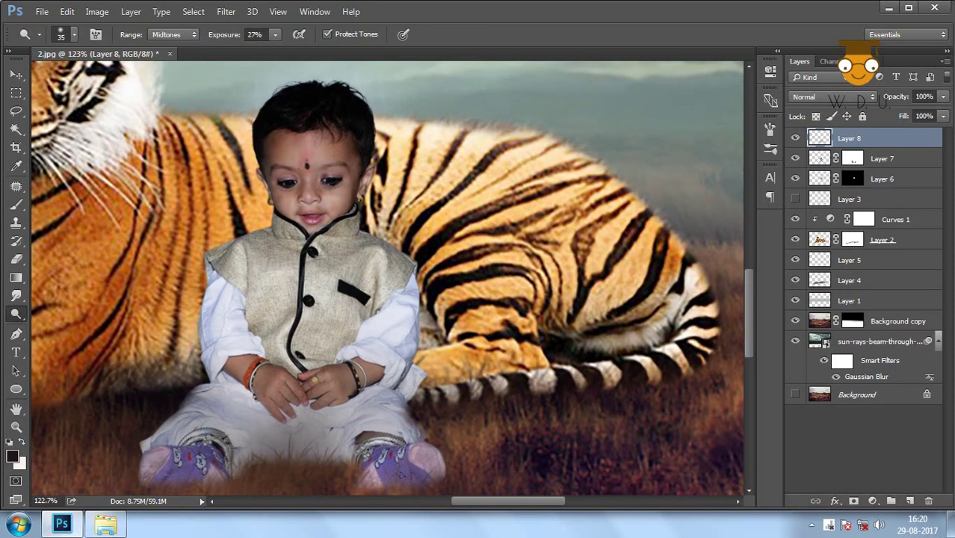
left_click(896, 159)
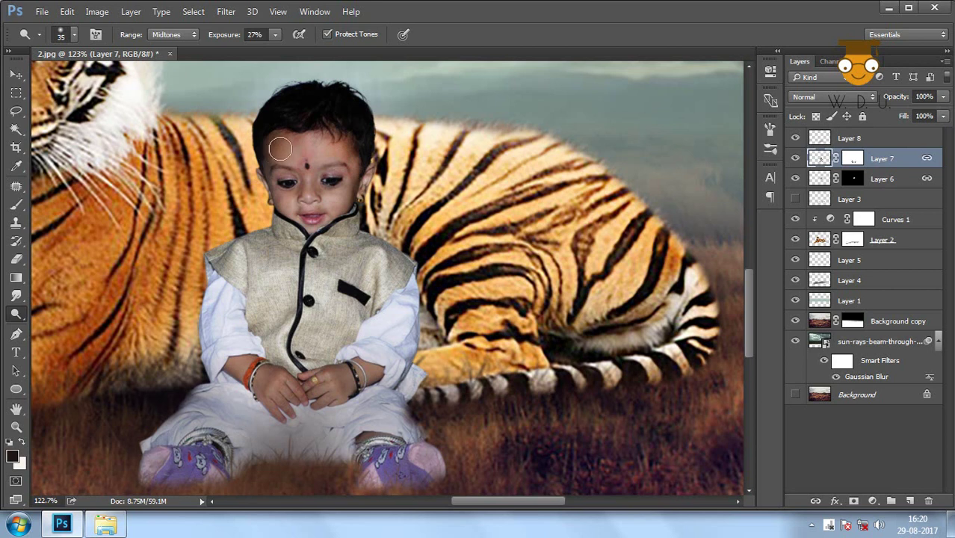
key("bracketright")
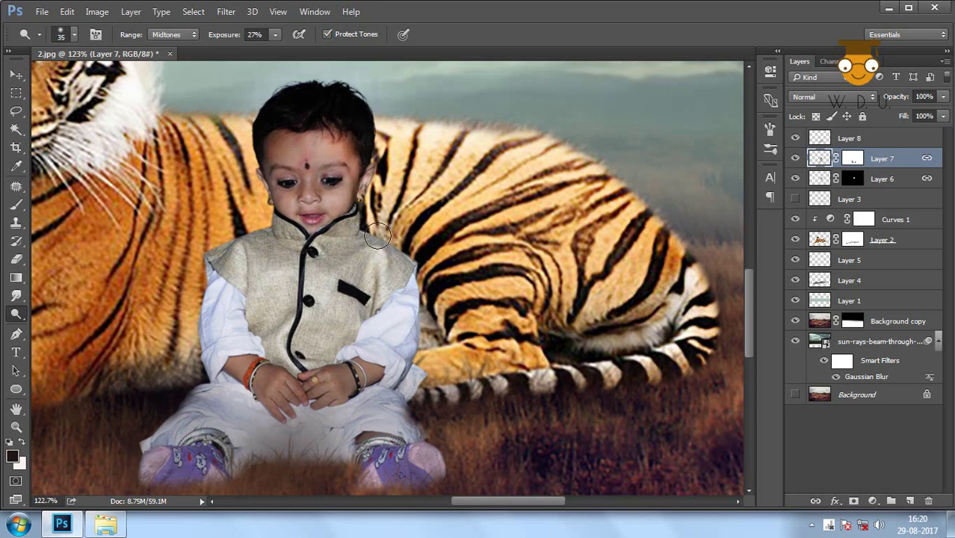
key("bracketleft")
key("bracketleft")
key("bracketleft")
left_click_drag(226, 251, 264, 230)
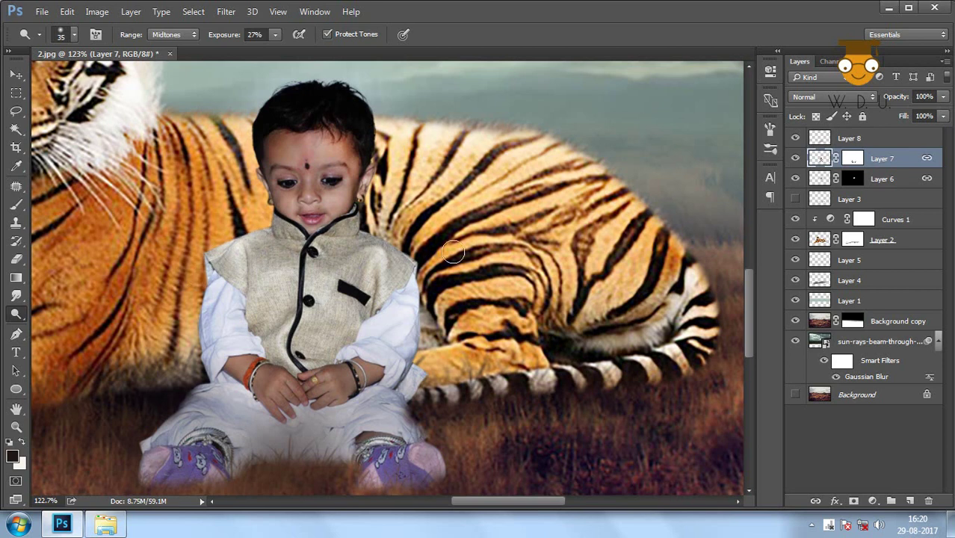
Target Layer 7's layer mask and bring up the brush presets.
scroll(448, 250, "down", 3)
left_click(853, 159)
key("b")
right_click(336, 373)
Set a grass-shaped brush to 80 px and 100% opacity with black for Layer 7's mask.
double_click(428, 390)
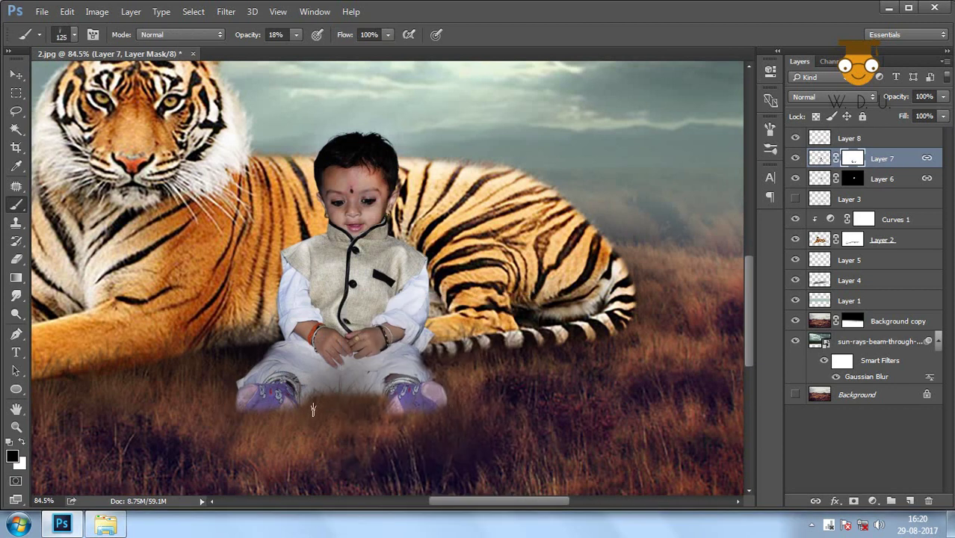
key("bracketleft")
key("bracketleft")
key("bracketleft")
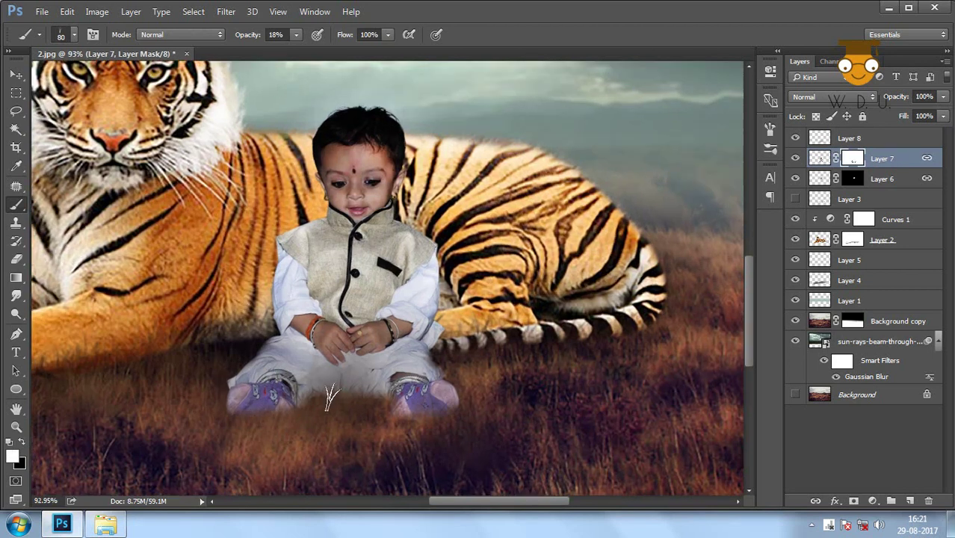
scroll(330, 395, "up", 3)
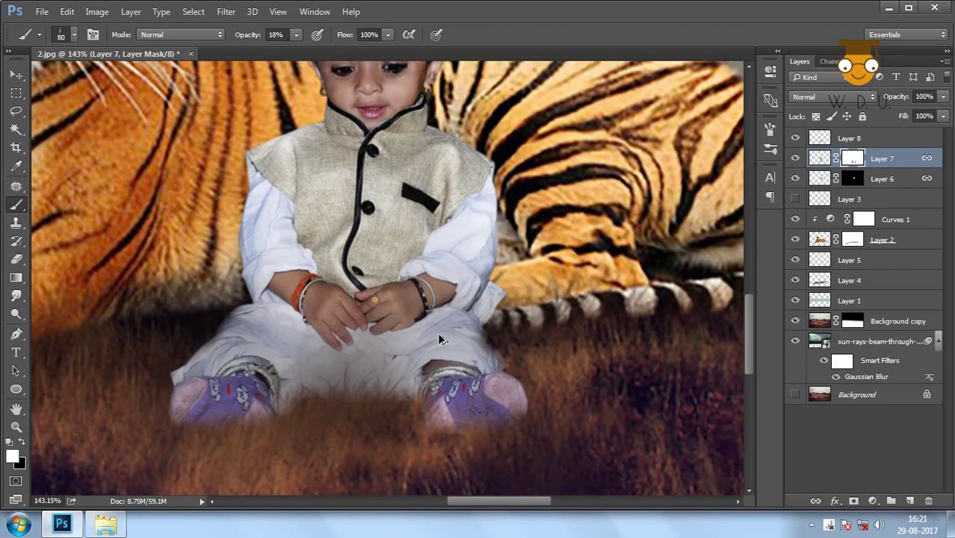
left_click(296, 34)
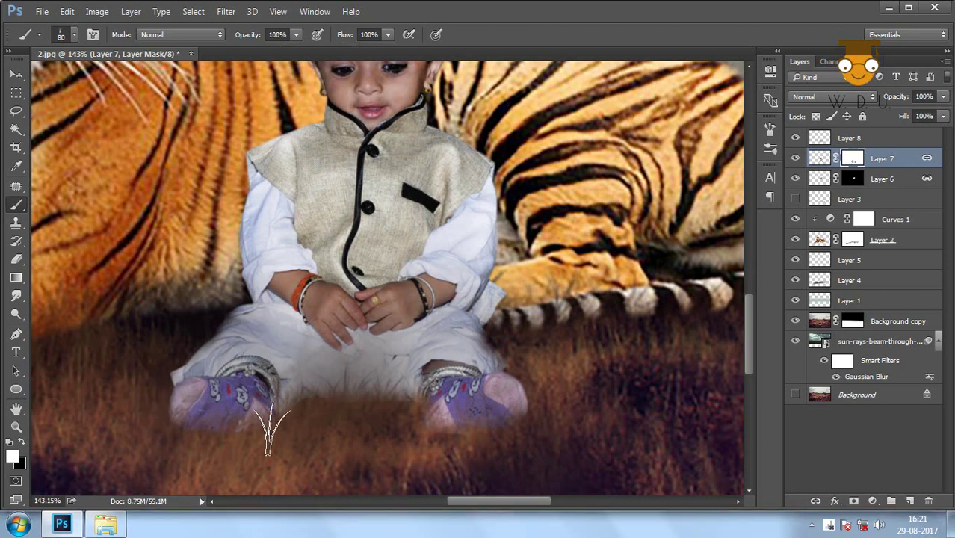
key("x")
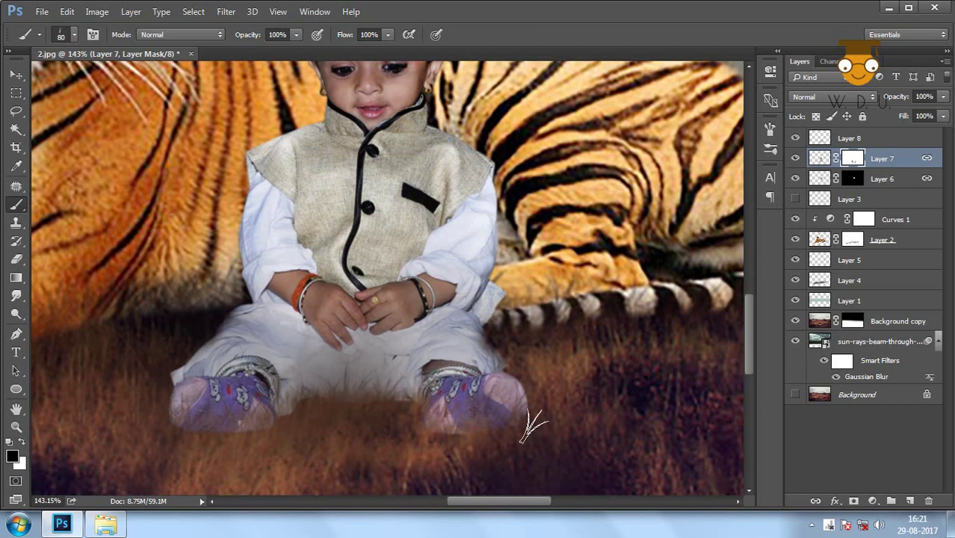
key("x")
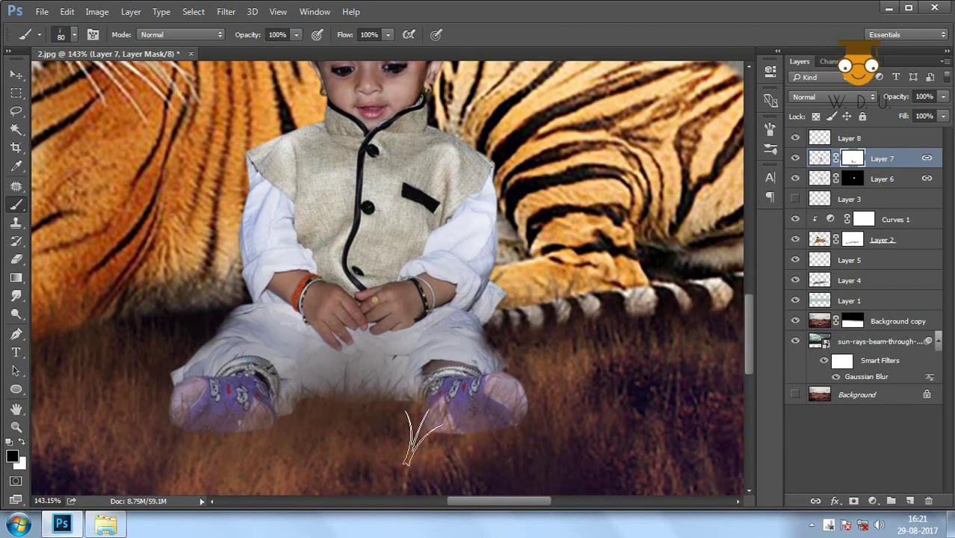
scroll(151, 180, "down", 3)
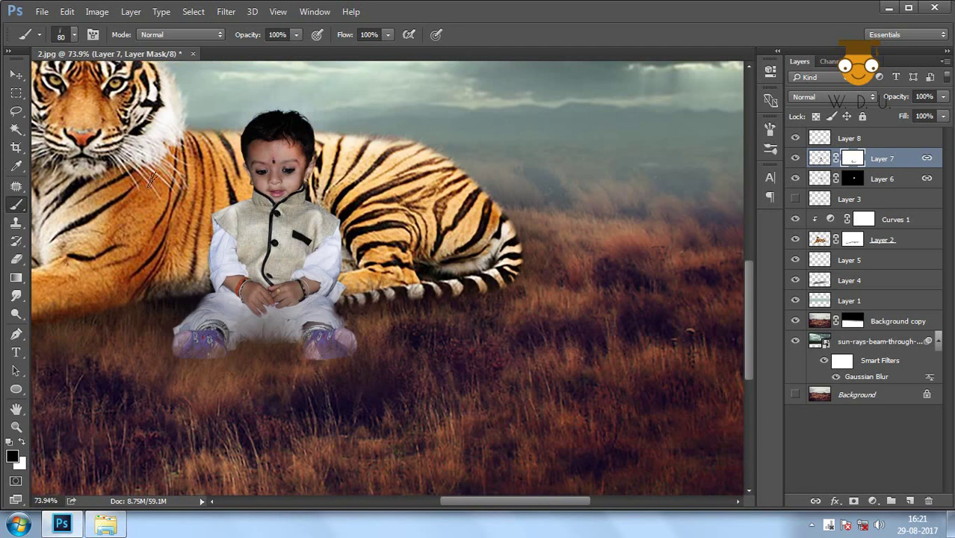
left_click(17, 72)
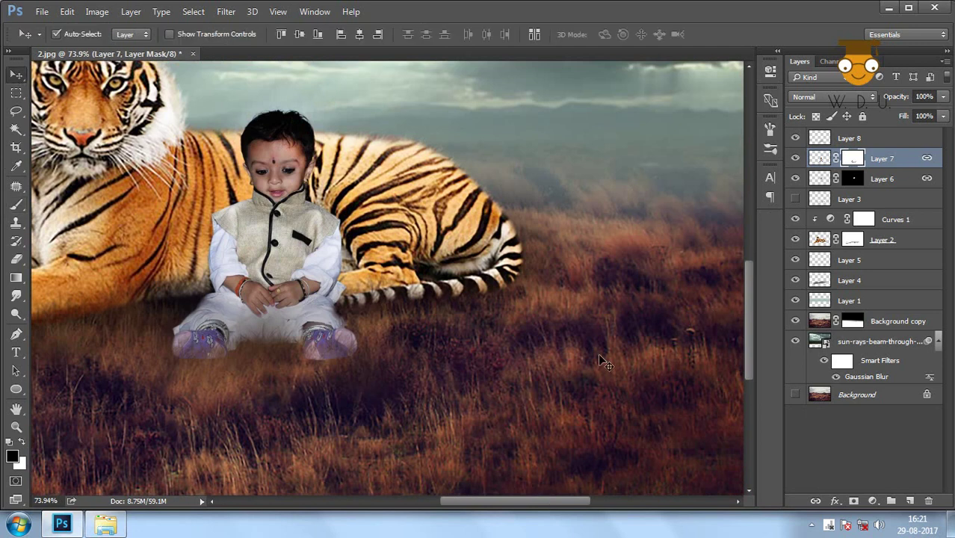
Bring in the crystal ball image, select its white background, and duplicate the background layer.
left_click(105, 525)
left_click_drag(543, 96, 269, 55)
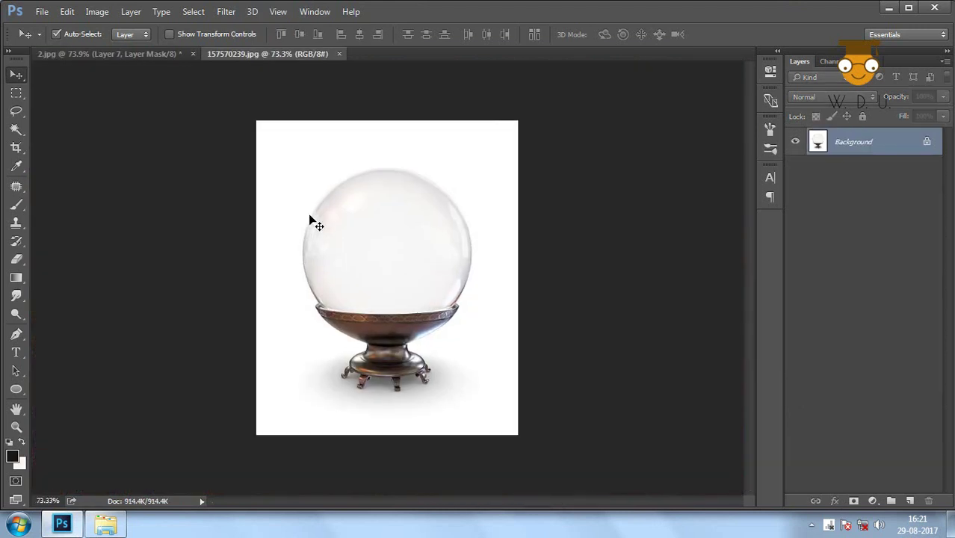
key("w")
left_click(307, 193)
left_click_drag(869, 141, 909, 501)
left_click(795, 169)
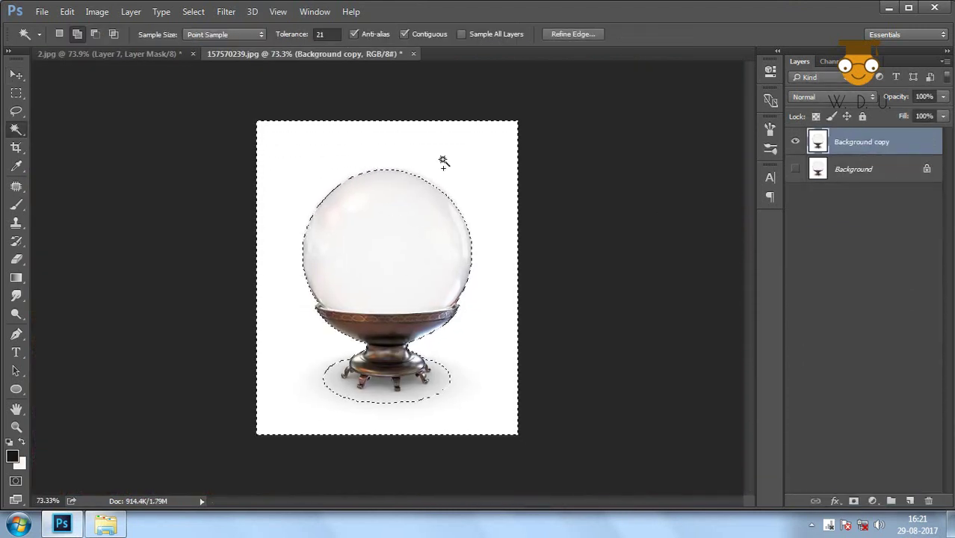
Feather the selection by 2.5 px and delete the white background around the ball.
key("m")
right_click(448, 159)
left_click(523, 202)
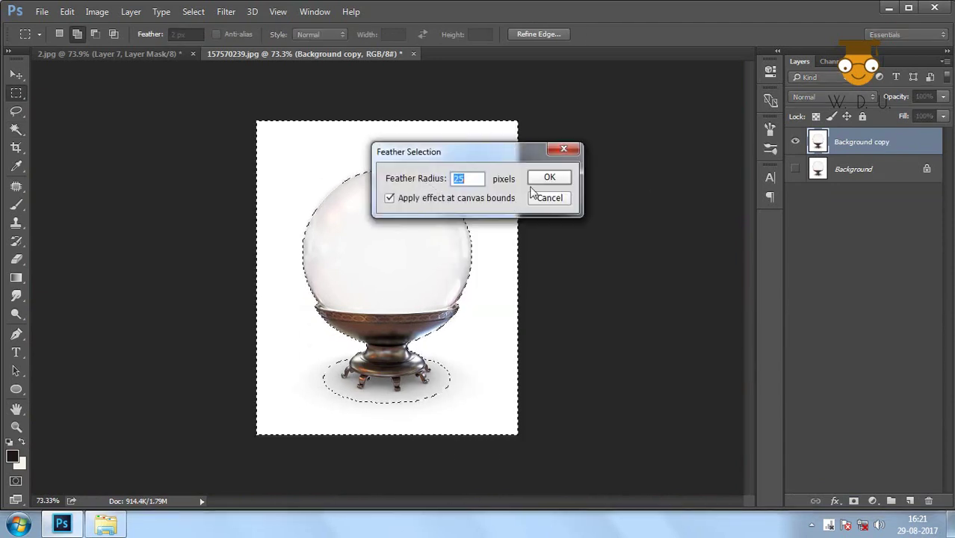
type("2.5")
key("Return")
key("Delete")
key("ctrl+d")
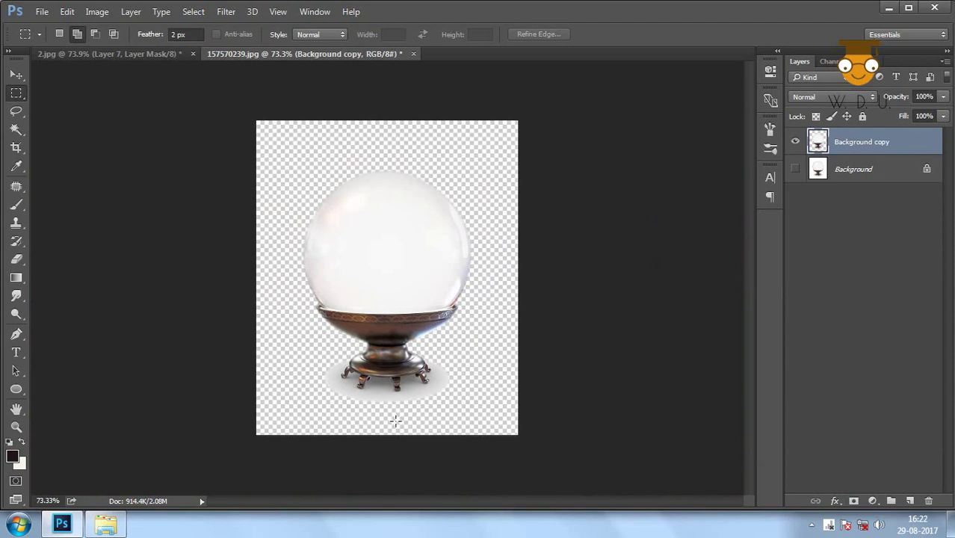
Select the white shadow under the stand and between its feet, feather 2 px, and delete it.
scroll(395, 421, "up", 1)
scroll(366, 420, "up", 1)
scroll(348, 425, "up", 1)
key("p")
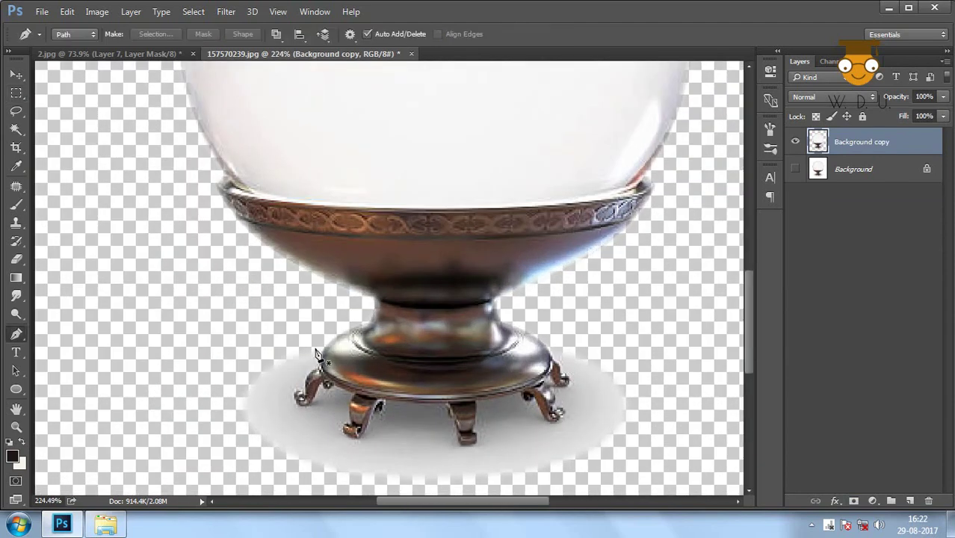
key("w")
left_click(278, 401)
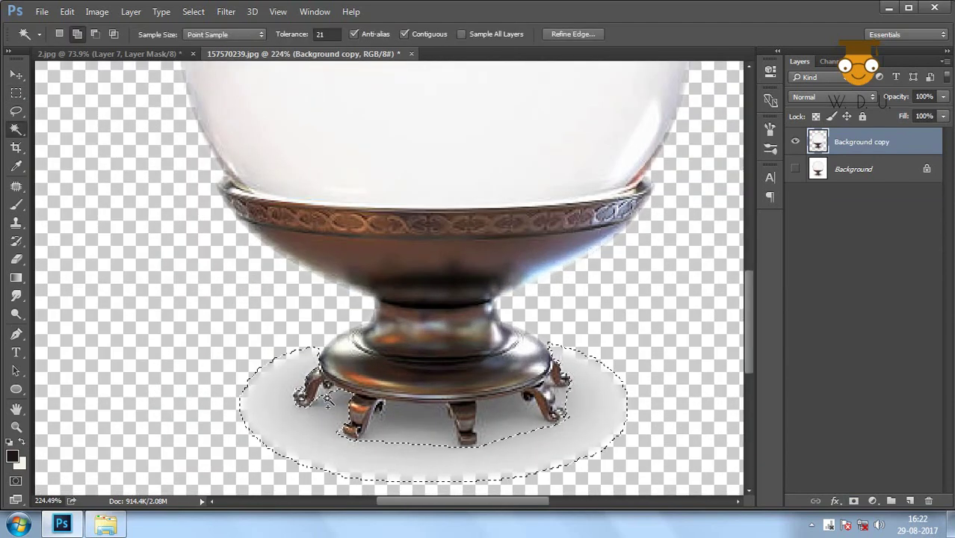
left_click(423, 419)
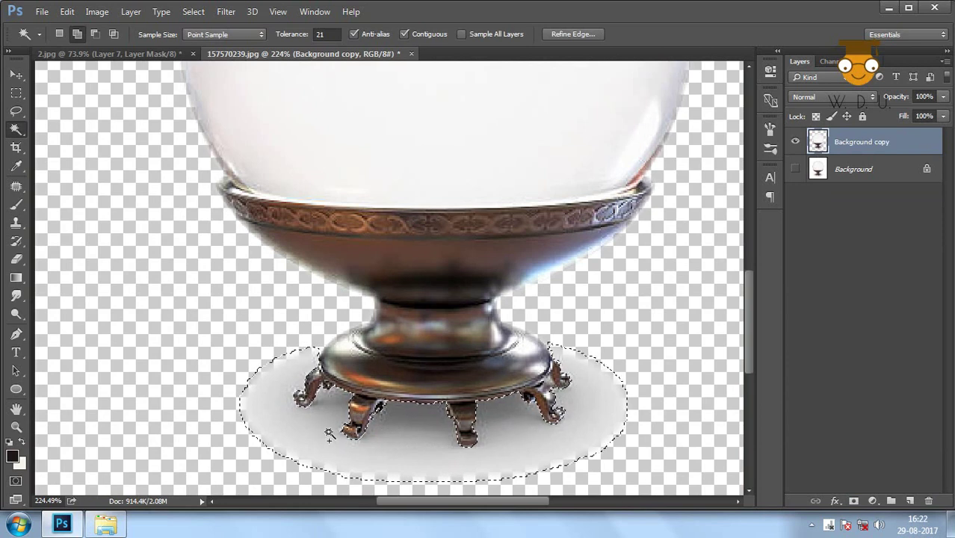
key("m")
right_click(433, 438)
left_click(458, 162)
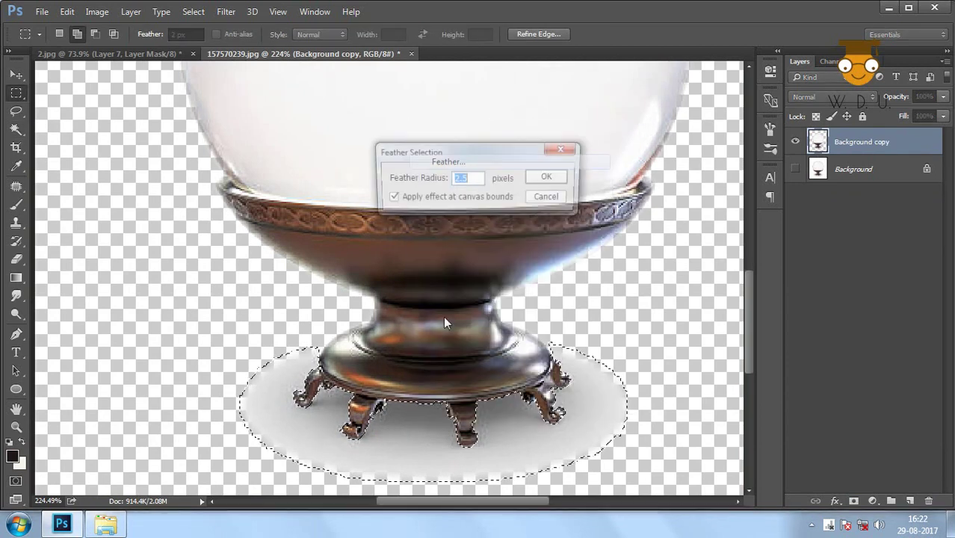
key("Return")
key("Delete")
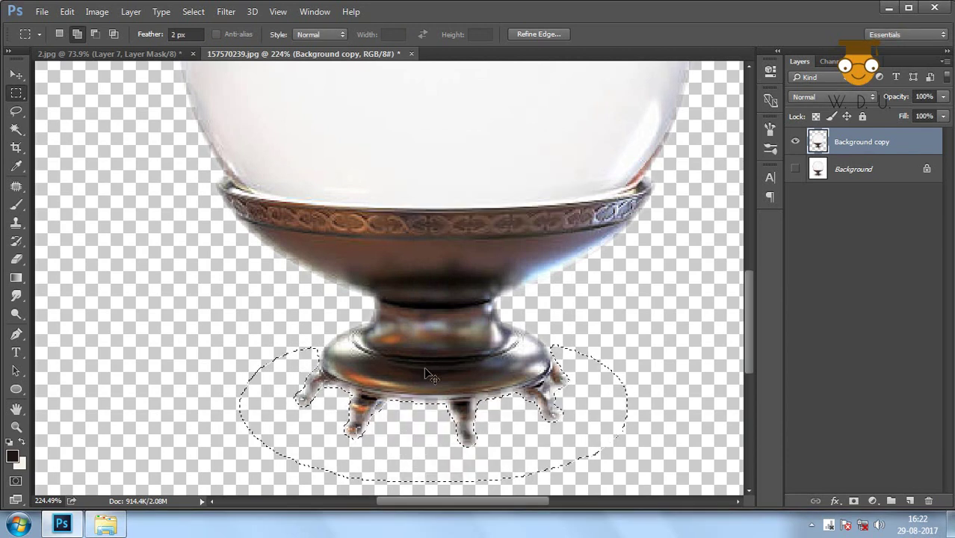
key("ctrl+d")
Save the crystal ball file as a PSD and close it.
key("ctrl+0")
key("ctrl+a")
key("ctrl+w")
left_click(315, 186)
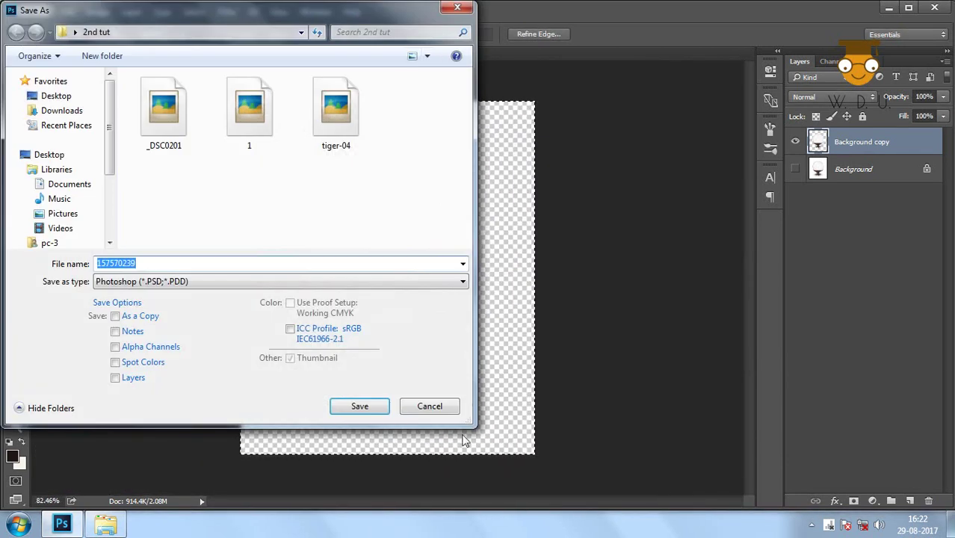
left_click(359, 403)
left_click(638, 154)
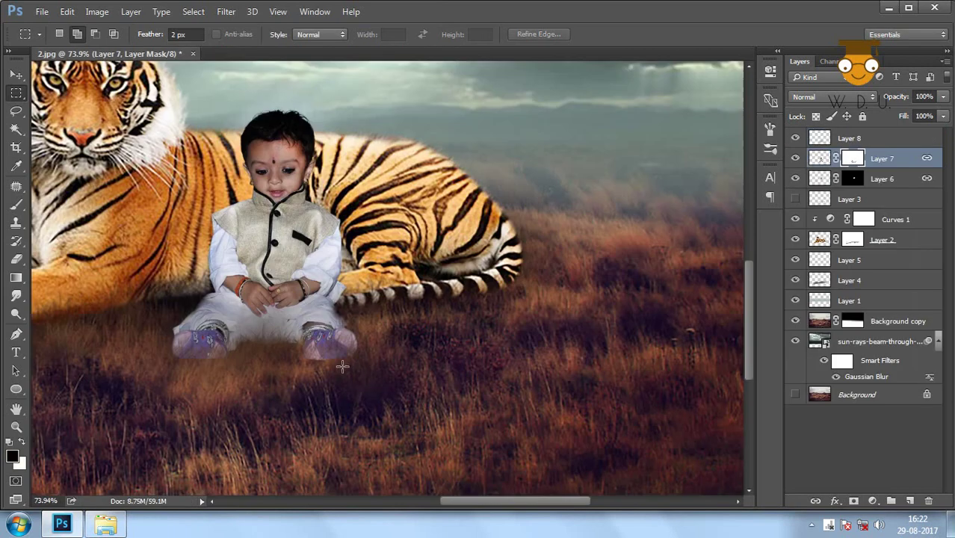
Shrink the crystal ball into the child's hands and move its layer above Layer 8.
key("ctrl+t")
left_click_drag(522, 437, 470, 380)
mouse_move(419, 319)
left_mouse_down()
mouse_move(288, 377)
mouse_move(303, 371)
left_mouse_up()
key("Return")
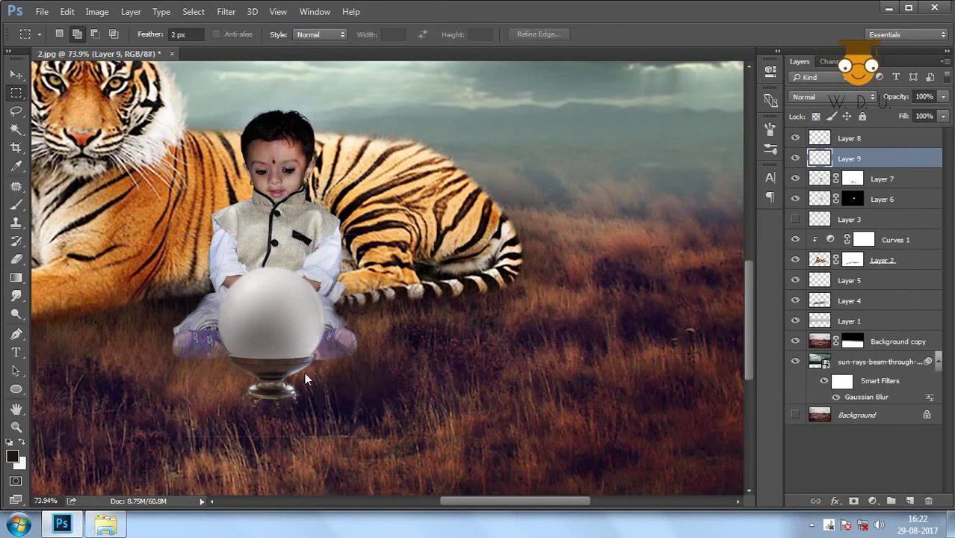
key("ctrl+bracketright")
Marquee the area around the child and ball, invert the selection, then deselect.
scroll(303, 370, "down", 1)
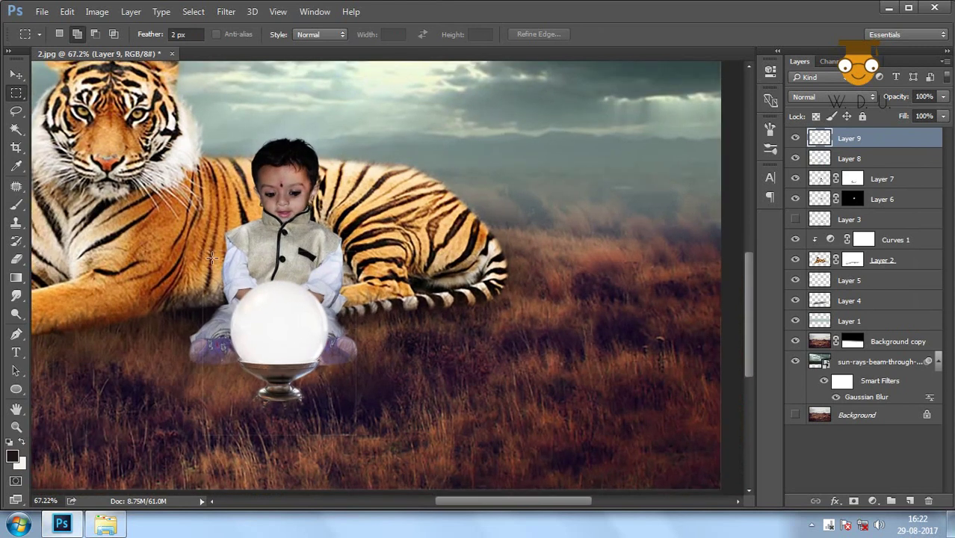
left_click_drag(212, 260, 351, 419)
key("ctrl+shift+i")
key("ctrl+d")
key("v")
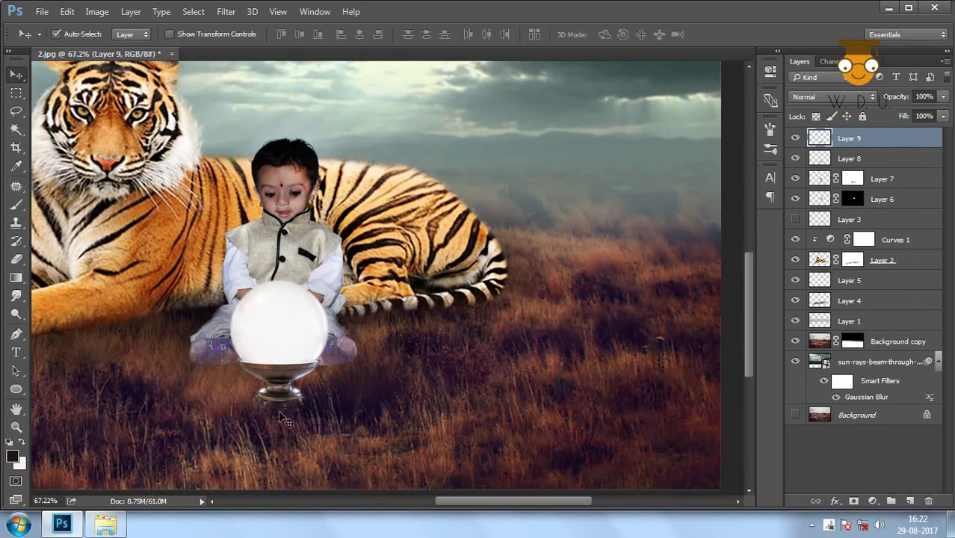
scroll(270, 411, "up", 5)
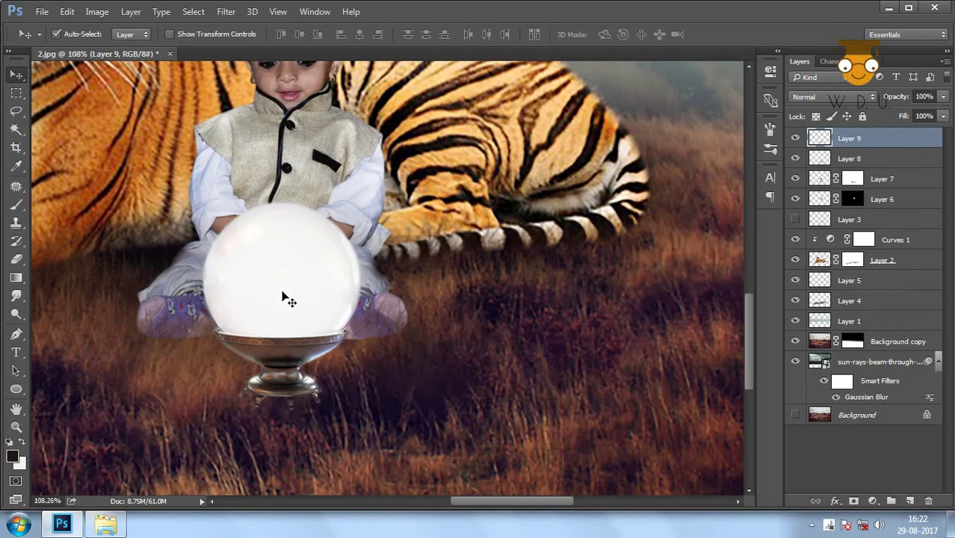
Add a layer mask to the ball's Layer 9 and set an 80 px brush.
left_click(852, 502)
key("b")
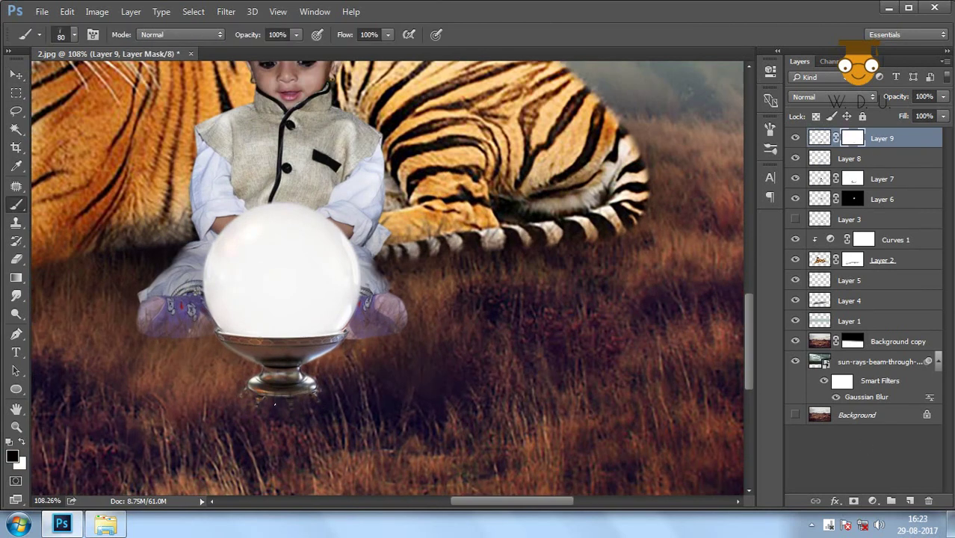
key("bracketright")
key("bracketright")
key("bracketright")
key("bracketright")
key("bracketright")
key("bracketright")
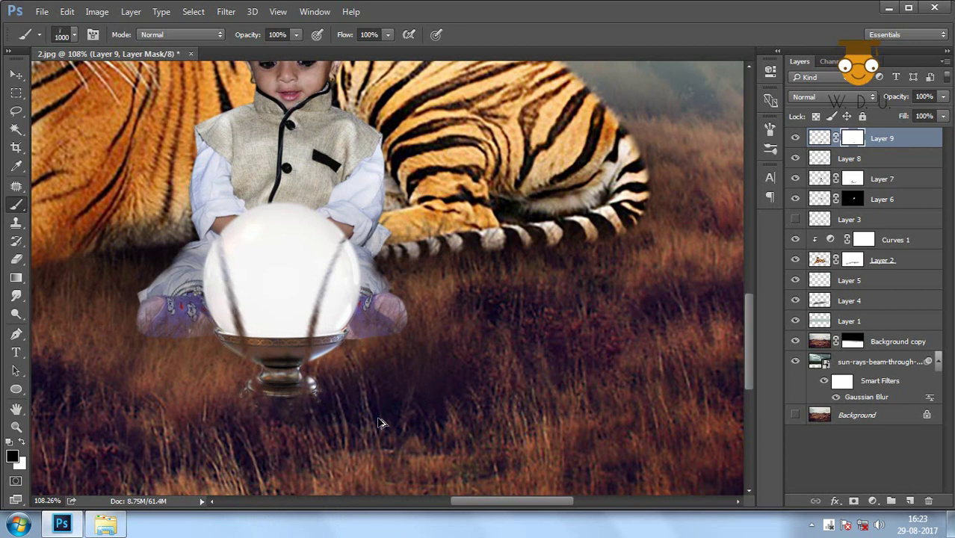
key("bracketleft")
key("bracketleft")
key("bracketleft")
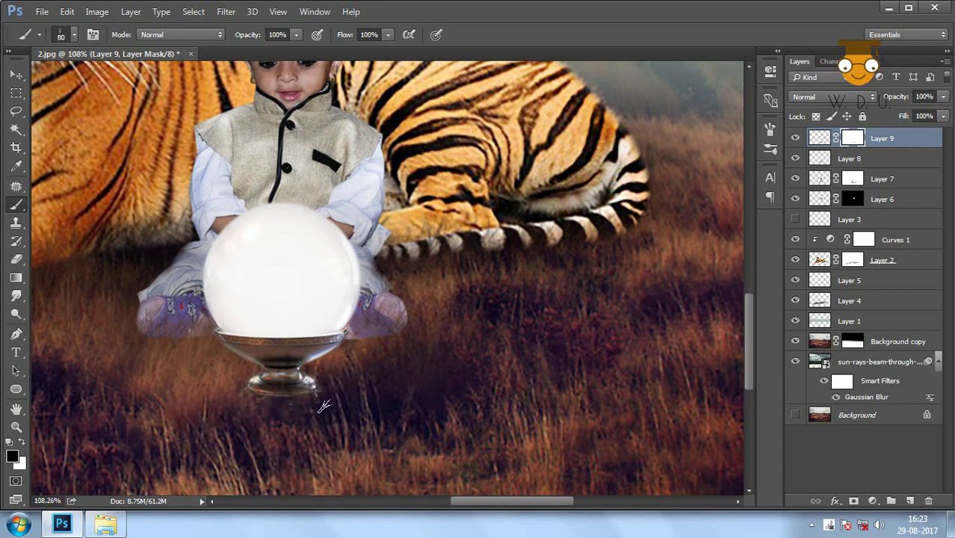
key("v")
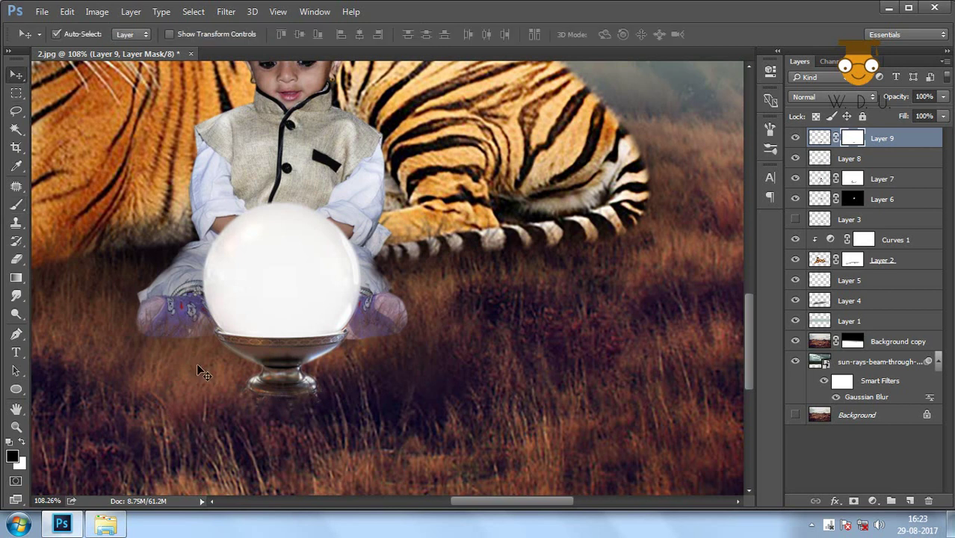
left_click(198, 369)
left_click(104, 351)
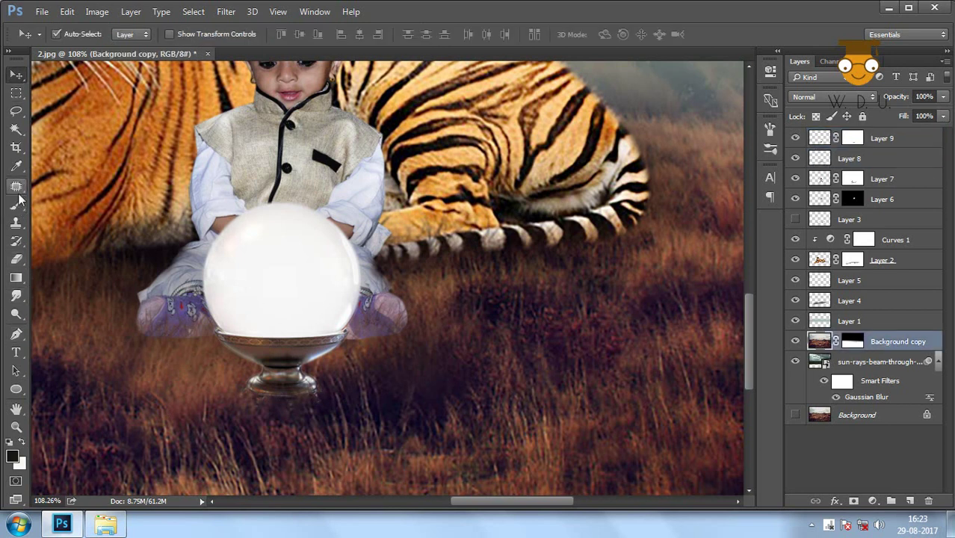
Select Layer 8 and add a new empty layer above it.
left_click(16, 221)
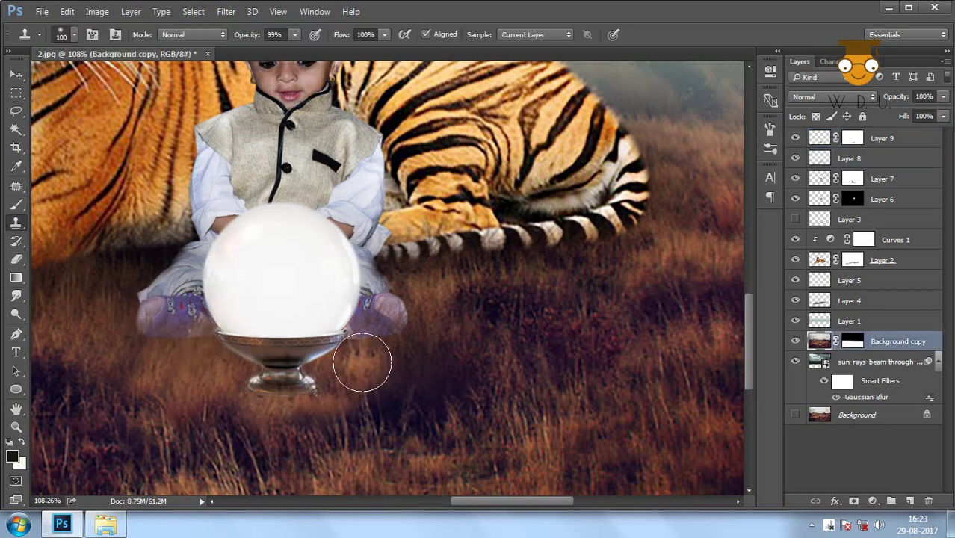
left_click(18, 74)
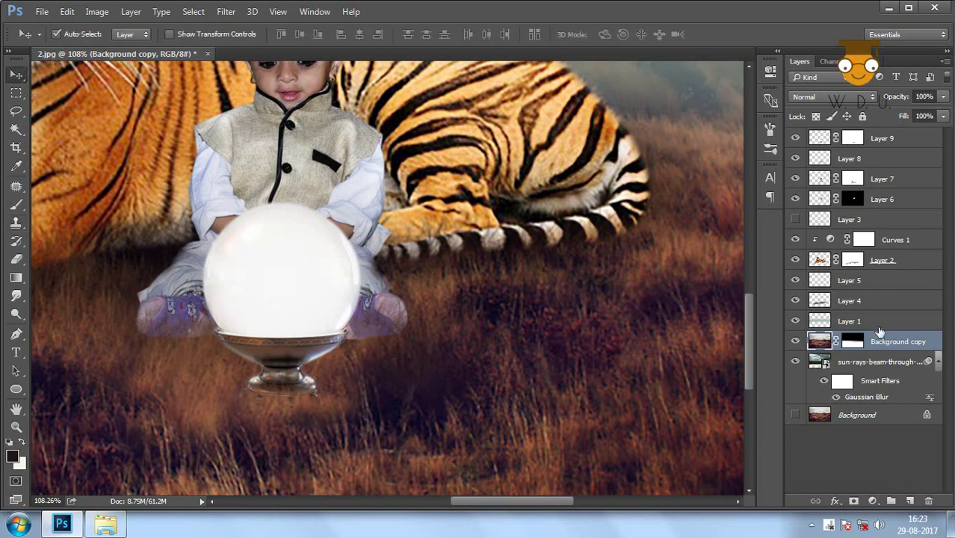
left_click(475, 304)
left_click(316, 291)
left_click(909, 502)
Paint a black shadow under the ball's base with a soft round brush, colour 000000.
key("b")
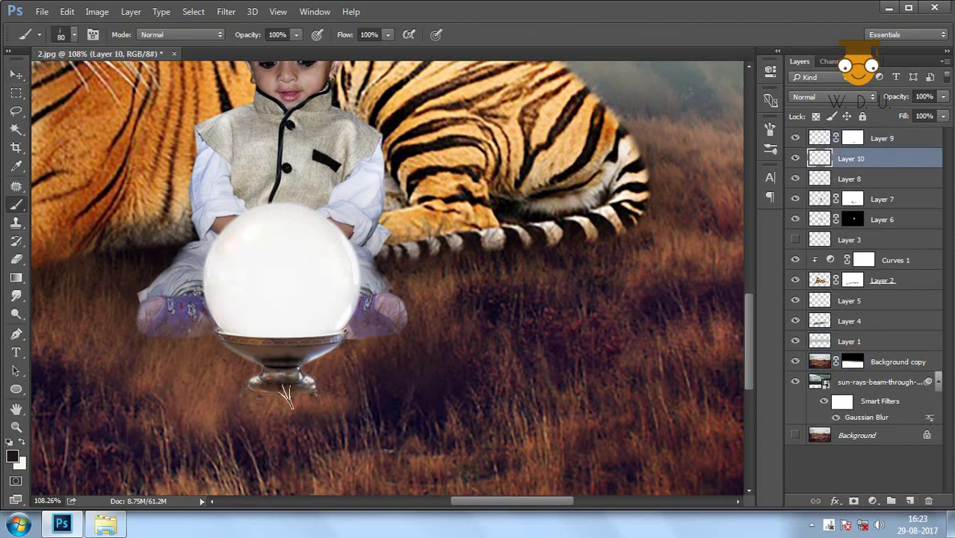
right_click(265, 377)
double_click(408, 394)
mouse_move(277, 384)
left_mouse_down()
mouse_move(322, 394)
mouse_move(277, 395)
left_mouse_up()
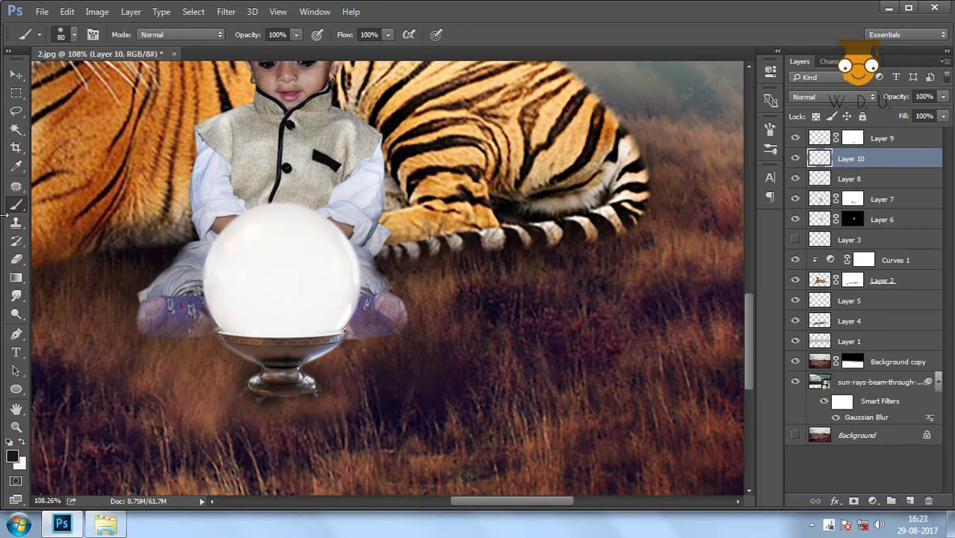
left_click(12, 457)
type("000000")
left_click(620, 109)
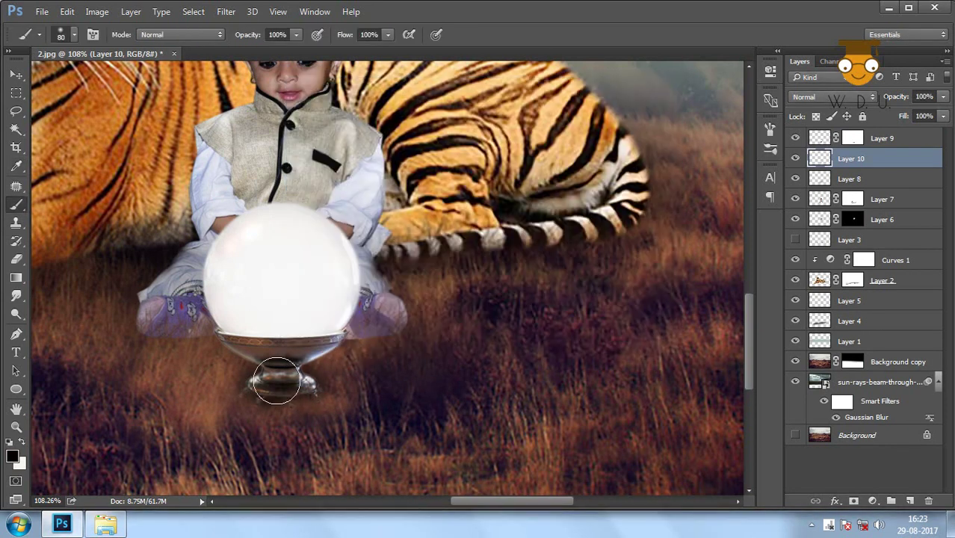
Flatten and widen the shadow, then set the layer opacity to 55%.
key("ctrl+t")
left_click_drag(286, 336, 286, 364)
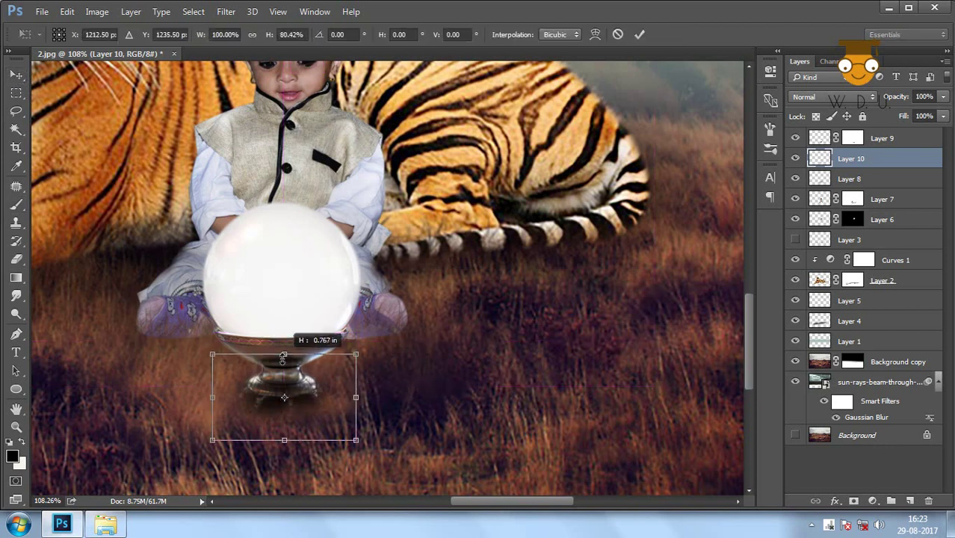
left_click_drag(286, 448, 286, 431)
left_click_drag(355, 392, 380, 392)
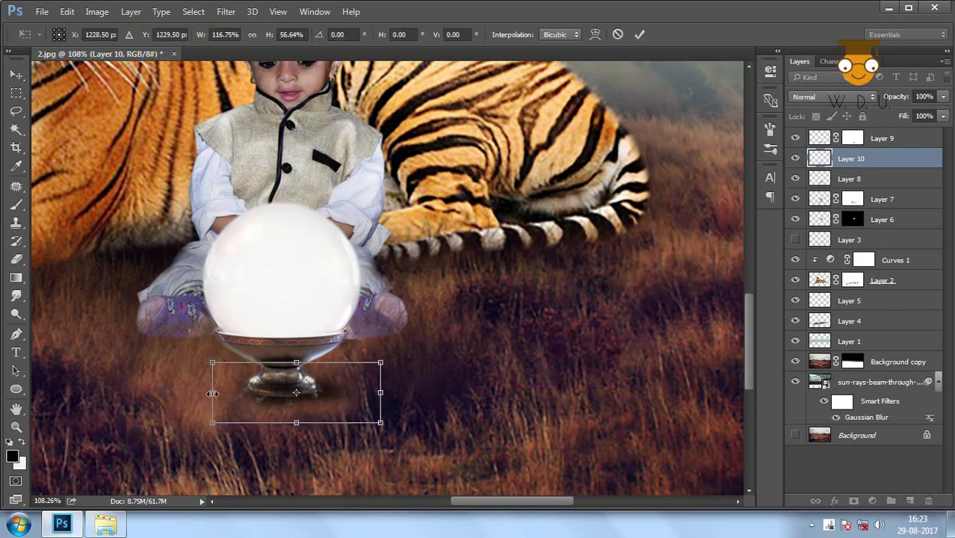
left_click_drag(213, 392, 158, 392)
left_click_drag(379, 393, 394, 392)
left_click_drag(336, 409, 340, 409)
key("Return")
key("2")
key("5")
key("5")
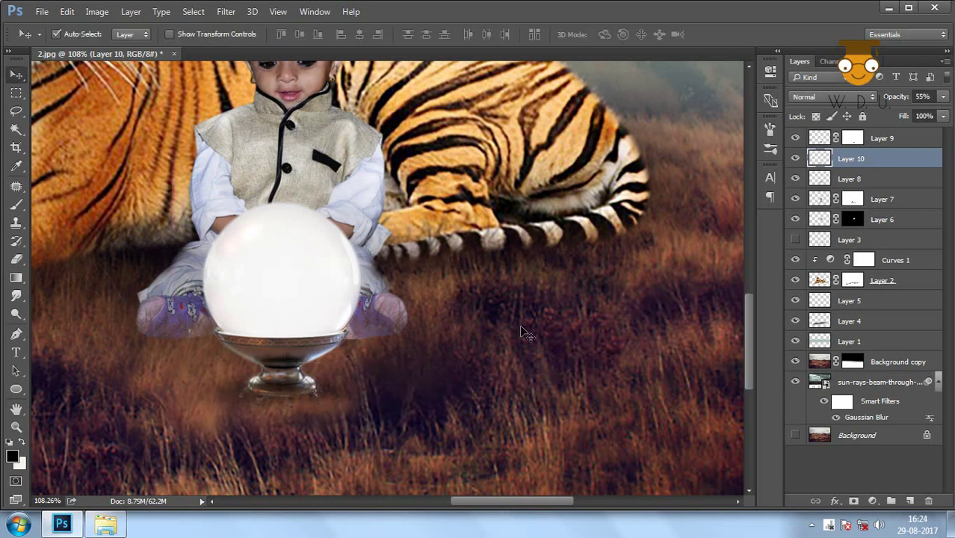
scroll(352, 231, "down", 5)
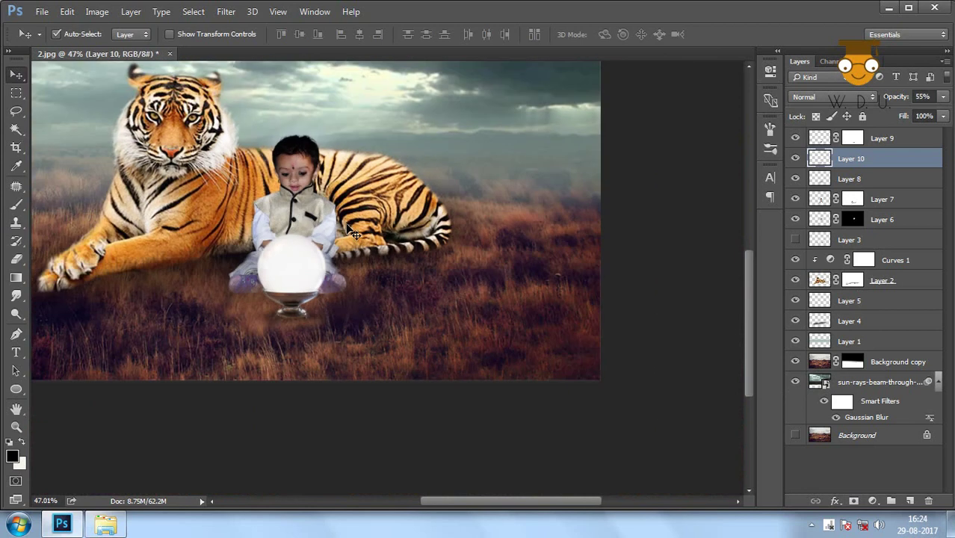
scroll(295, 365, "up", 1)
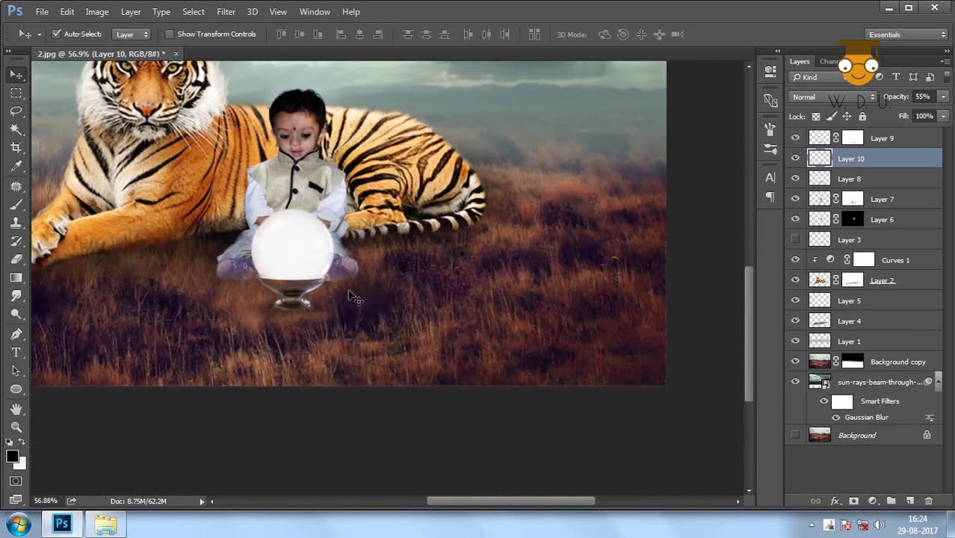
scroll(373, 280, "up", 1)
scroll(396, 283, "up", 1)
scroll(411, 287, "up", 1)
scroll(422, 289, "up", 1)
scroll(423, 290, "down", 2)
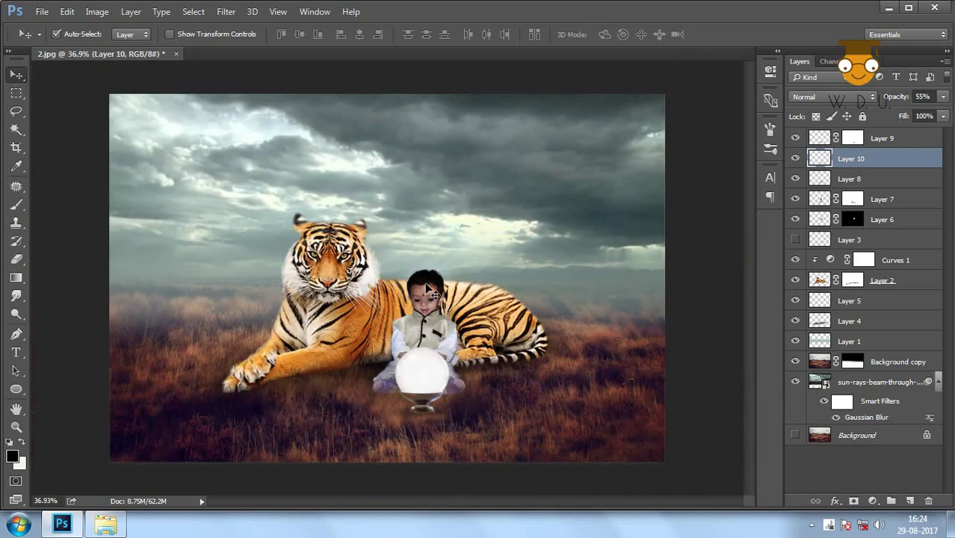
scroll(419, 314, "up", 1)
scroll(414, 326, "up", 1)
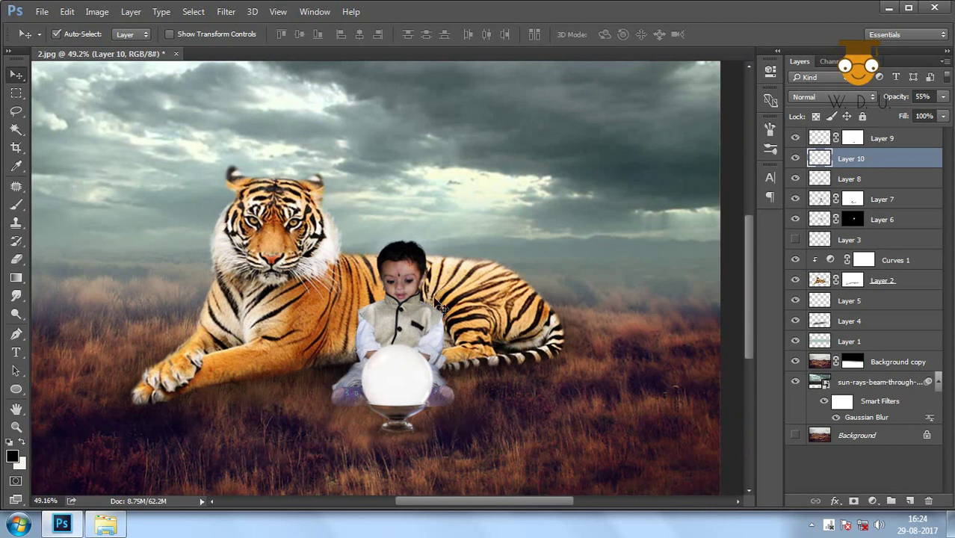
Set the gradient's left colour stop to orange ff9000 in the Gradient Editor.
left_click(15, 278)
left_click(85, 34)
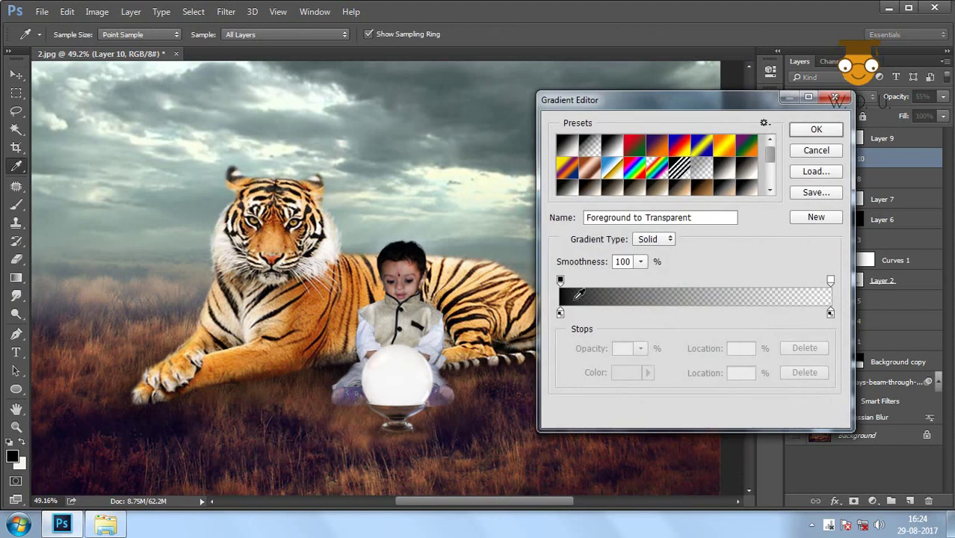
double_click(560, 313)
left_click_drag(492, 291, 493, 279)
left_click(473, 120)
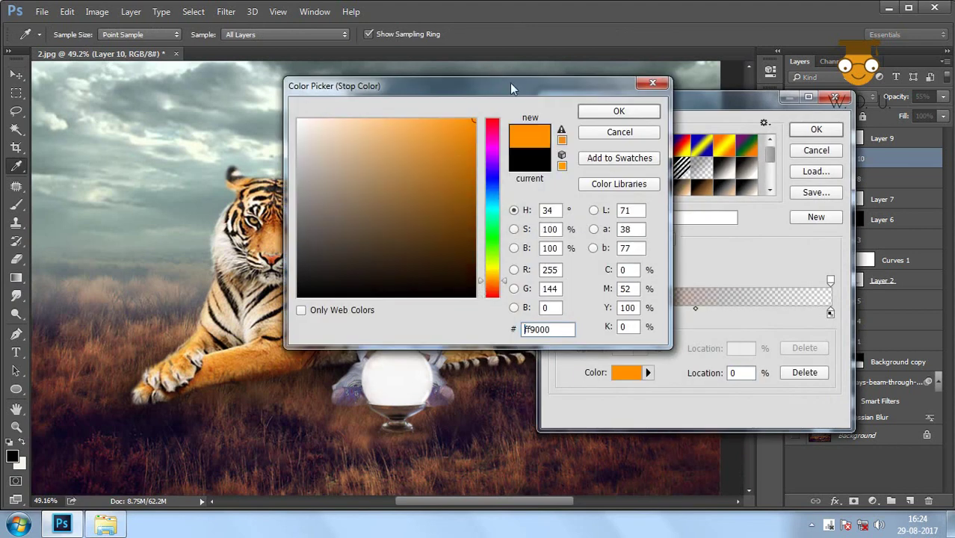
left_click(619, 110)
left_click(816, 129)
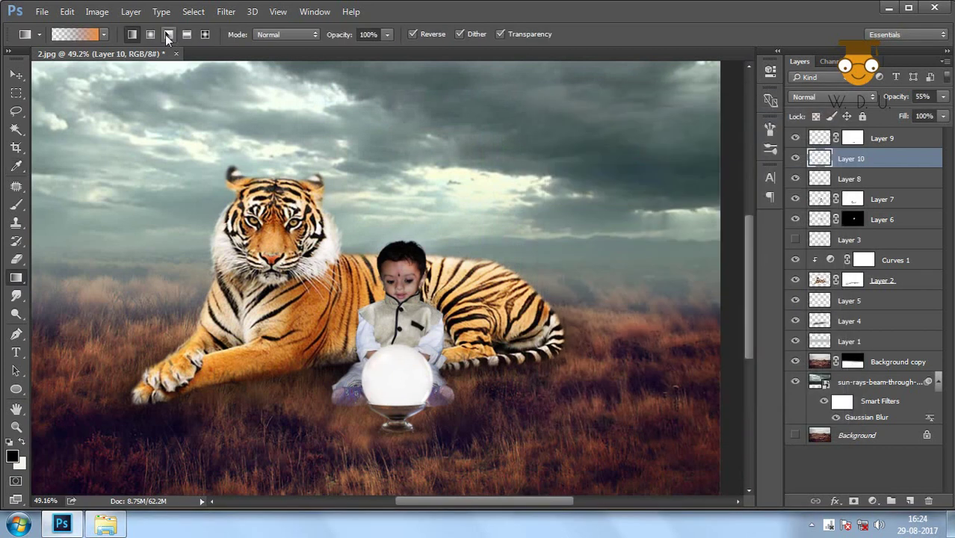
Test the orange gradient and undo it, turn off Reverse, and select Layer 1.
left_click_drag(396, 273, 411, 169)
key("ctrl+z")
left_click(412, 34)
left_click_drag(393, 250, 393, 267)
key("ctrl+z")
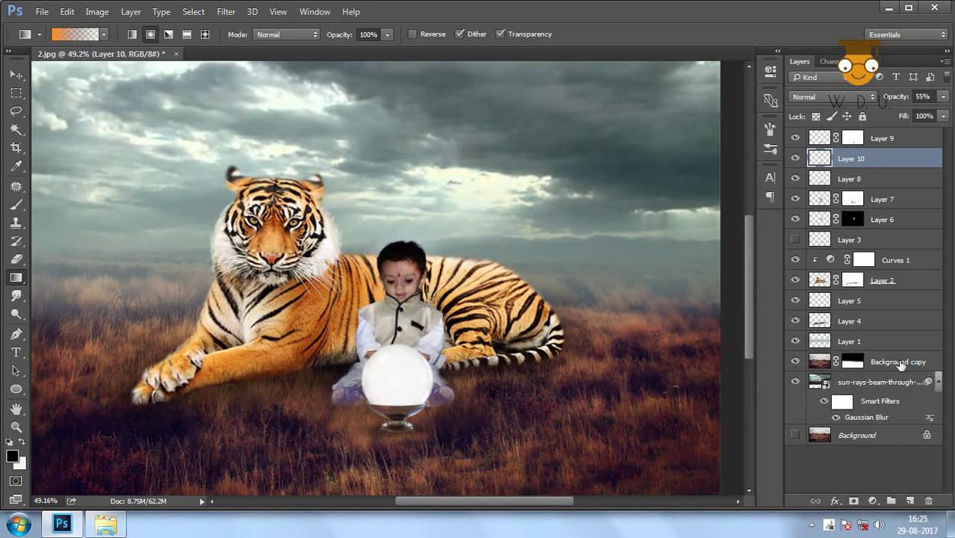
left_click(897, 362)
left_click(860, 341)
Add a new layer and draw an orange radial glow behind the child's head.
left_click(910, 500)
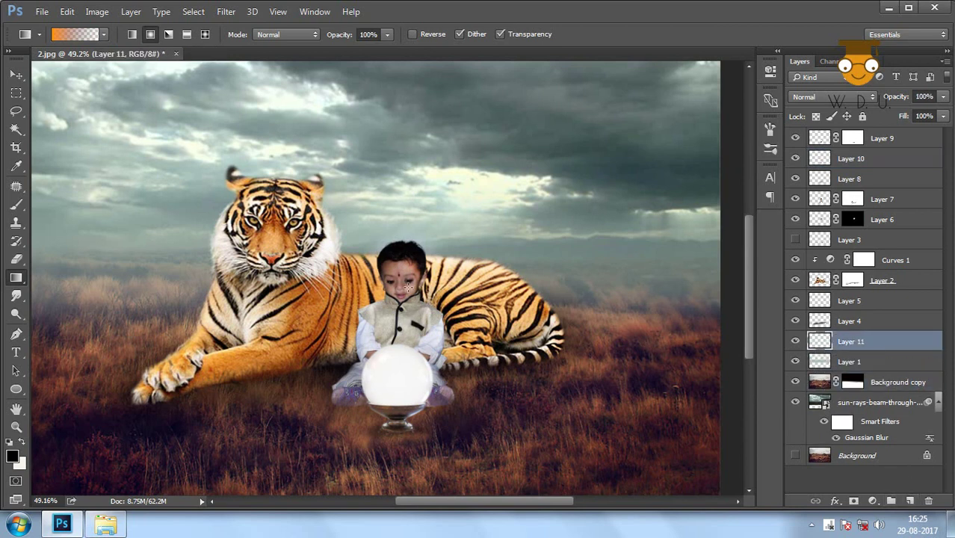
left_click_drag(381, 171, 394, 183)
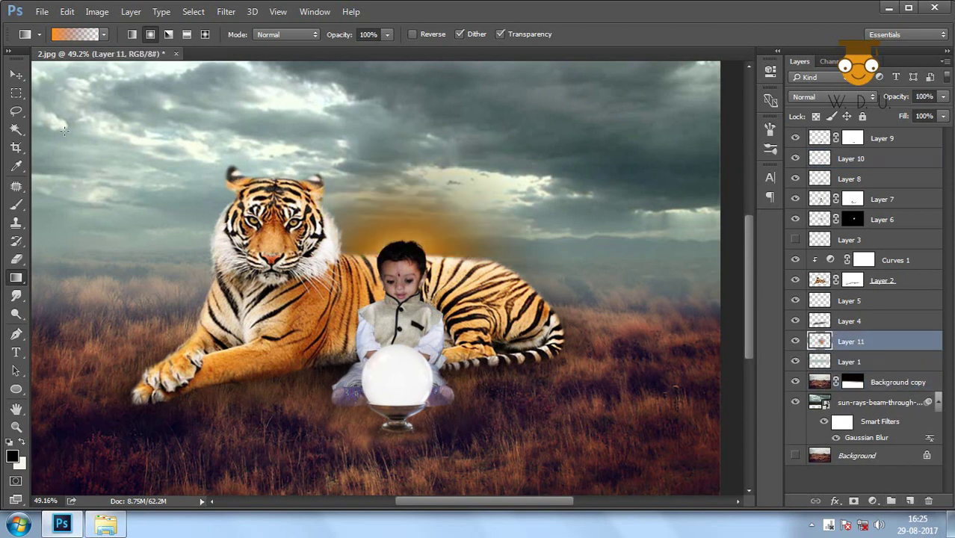
left_click(16, 75)
key("ctrl+0")
Free-transform the glow, stretching it wider to both sides and up into the sky.
key("ctrl+t")
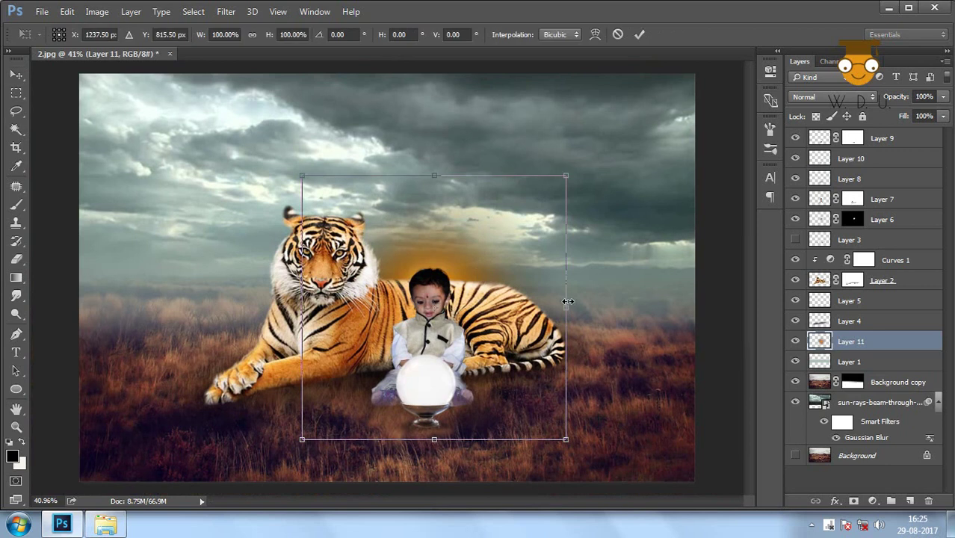
left_click_drag(564, 307, 661, 307)
left_click_drag(299, 293, 80, 263)
left_click_drag(660, 307, 710, 263)
mouse_move(557, 404)
left_mouse_down()
mouse_move(556, 361)
mouse_move(584, 372)
left_mouse_up()
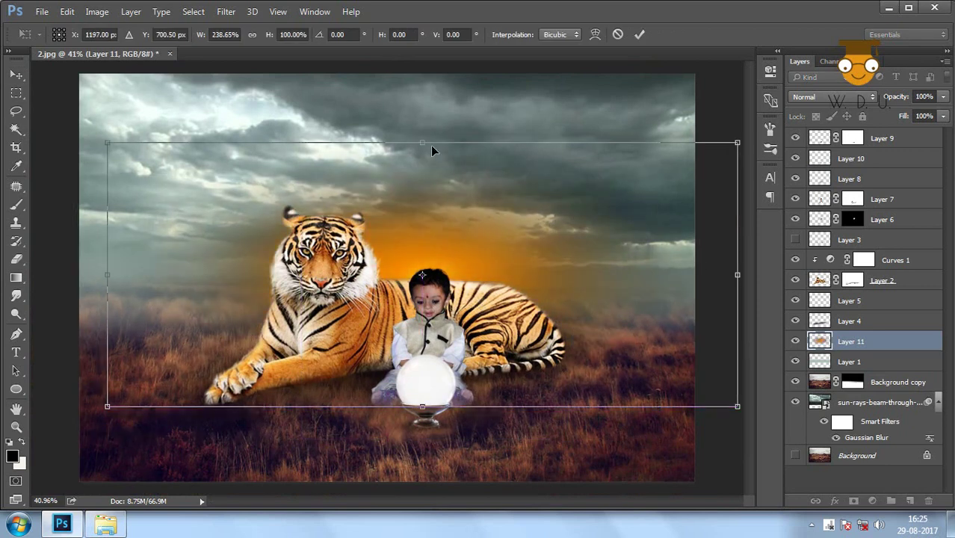
left_click_drag(422, 143, 422, 90)
left_click_drag(515, 298, 488, 331)
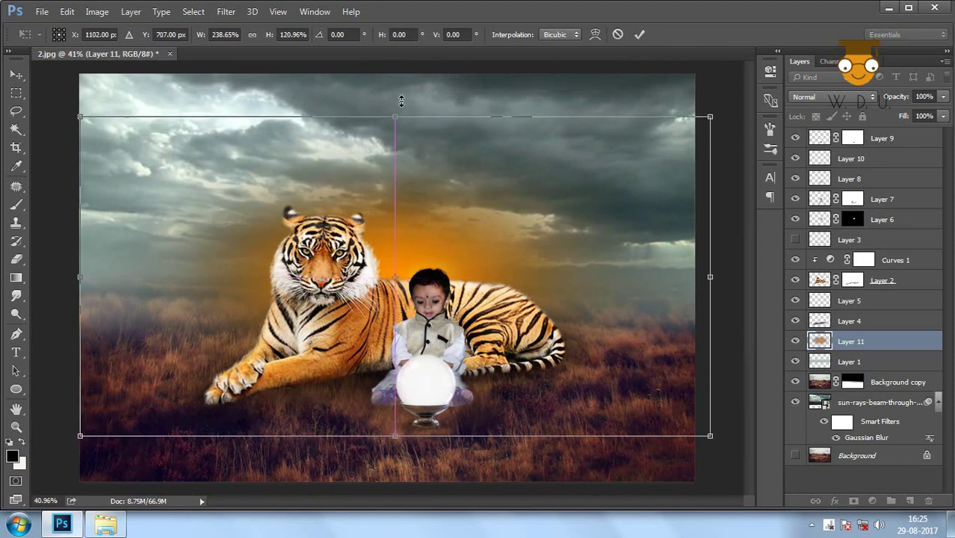
left_click_drag(394, 121, 395, 86)
left_click_drag(80, 262, 55, 261)
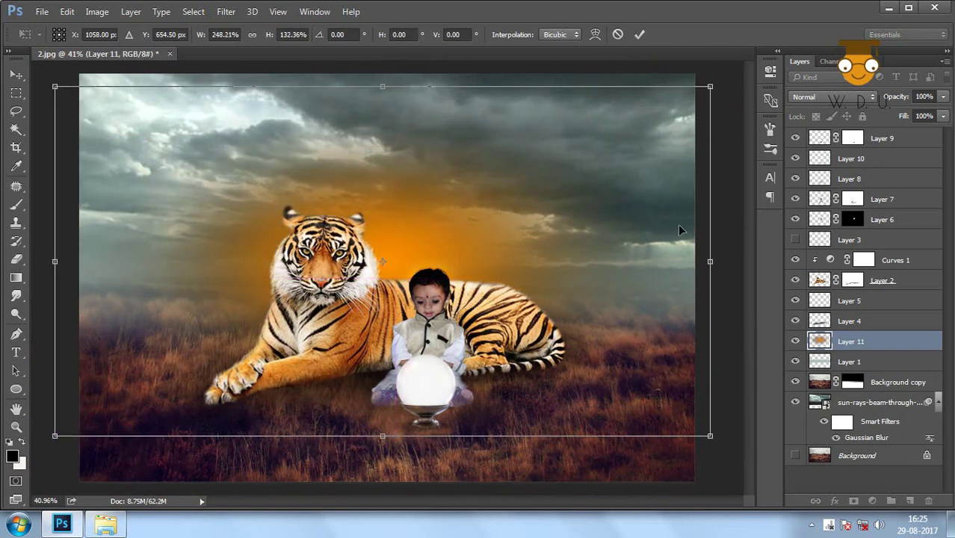
left_click_drag(709, 261, 749, 260)
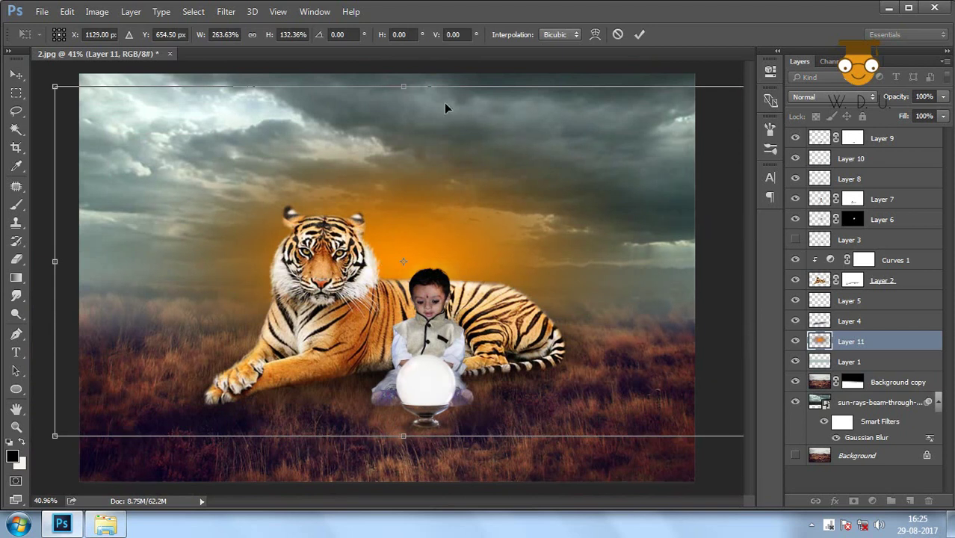
Widen the glow across the whole image and down over the grass, then apply.
scroll(531, 390, "down", 2)
left_click_drag(657, 398, 605, 366)
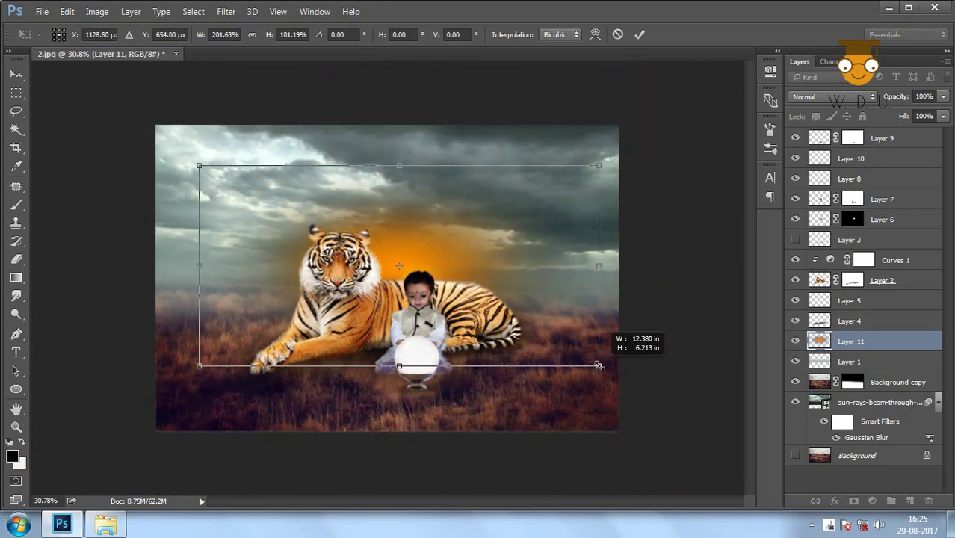
left_click_drag(627, 263, 647, 263)
left_click_drag(199, 265, 109, 265)
left_click_drag(384, 163, 385, 118)
left_click_drag(401, 297, 417, 314)
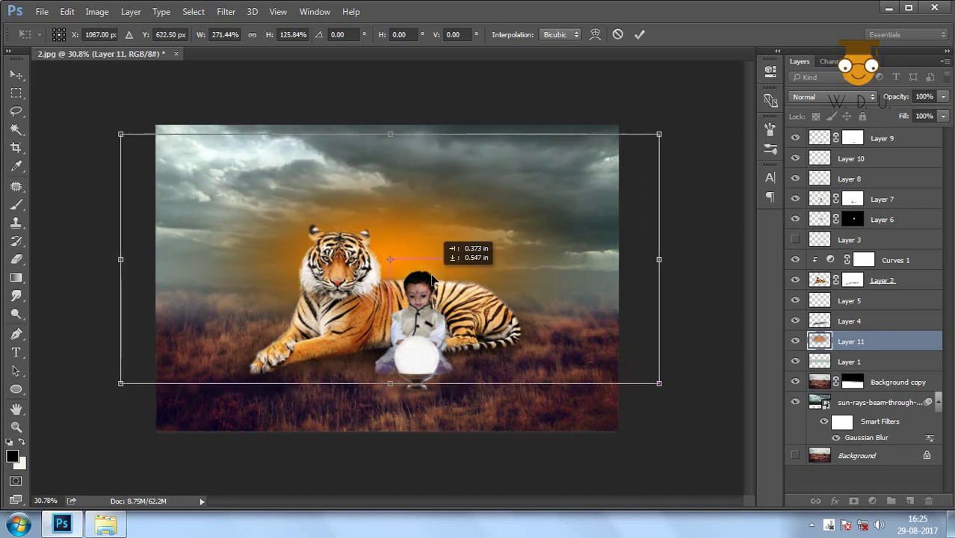
mouse_move(393, 384)
left_mouse_down()
mouse_move(394, 373)
mouse_move(394, 410)
left_mouse_up()
left_click_drag(418, 314, 418, 299)
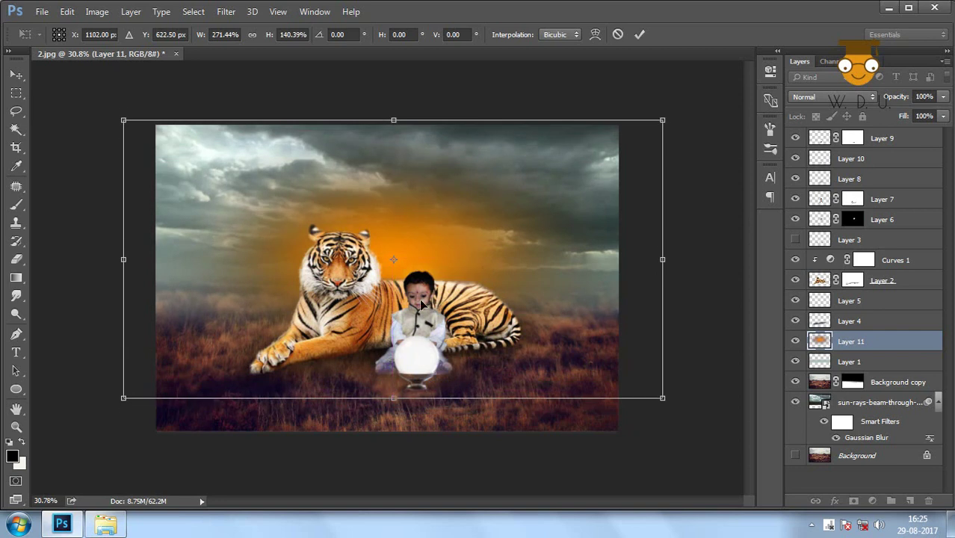
key("Return")
Set the glow layer's opacity to 88%.
key("5")
key("8")
key("8")
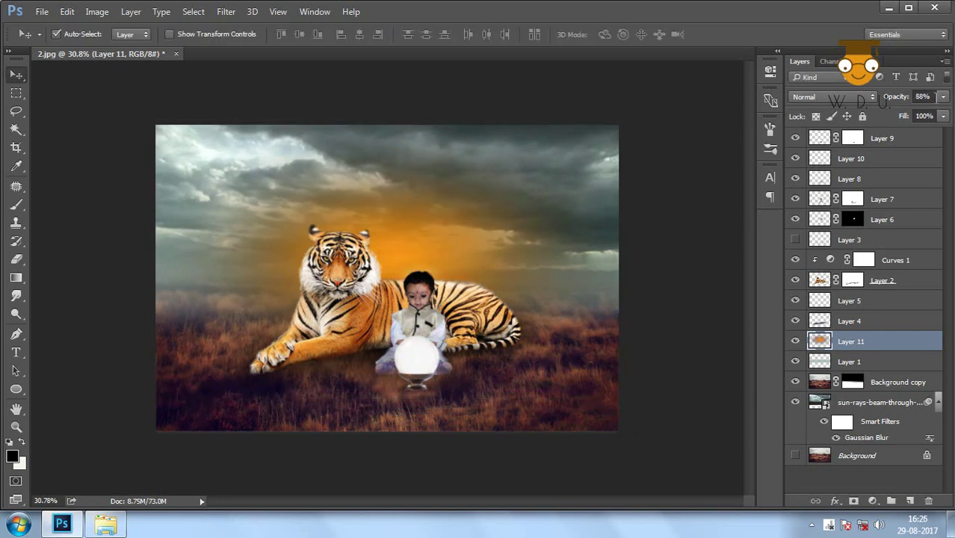
left_click(943, 96)
Dim the orange glow to about 60% and add new Layer 12 above Layer 9.
left_click_drag(935, 112, 919, 114)
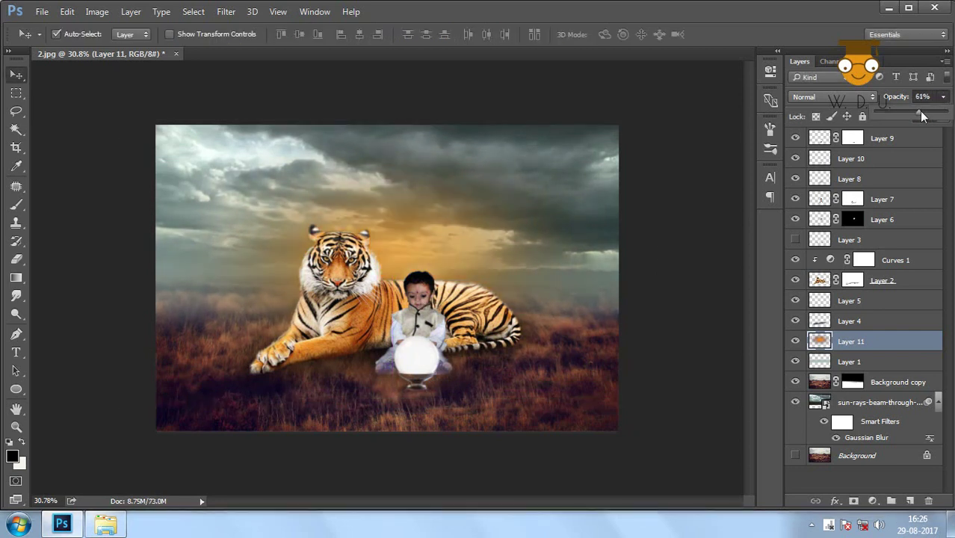
left_click(918, 142)
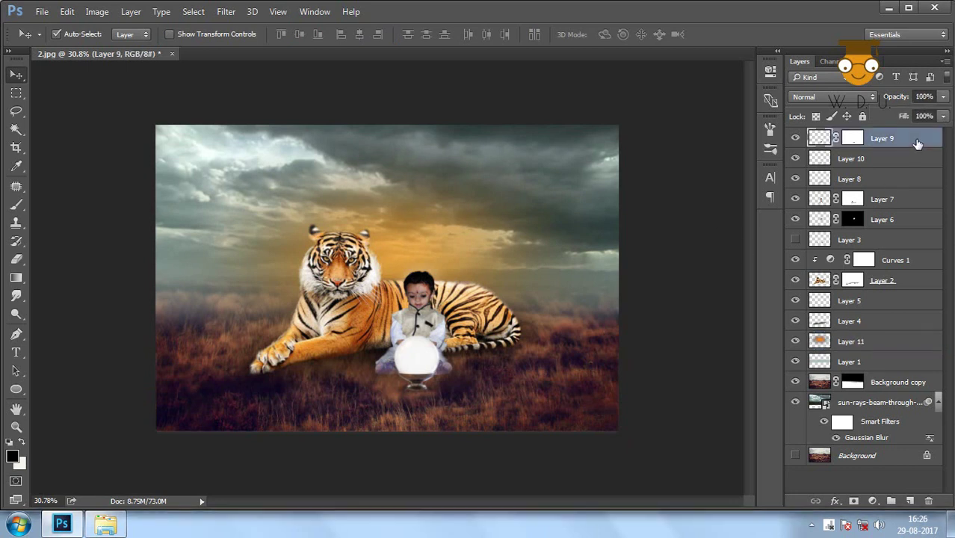
left_click(910, 501)
Try several radial gradients on Layer 12 with the Gradient tool, undoing each.
key("g")
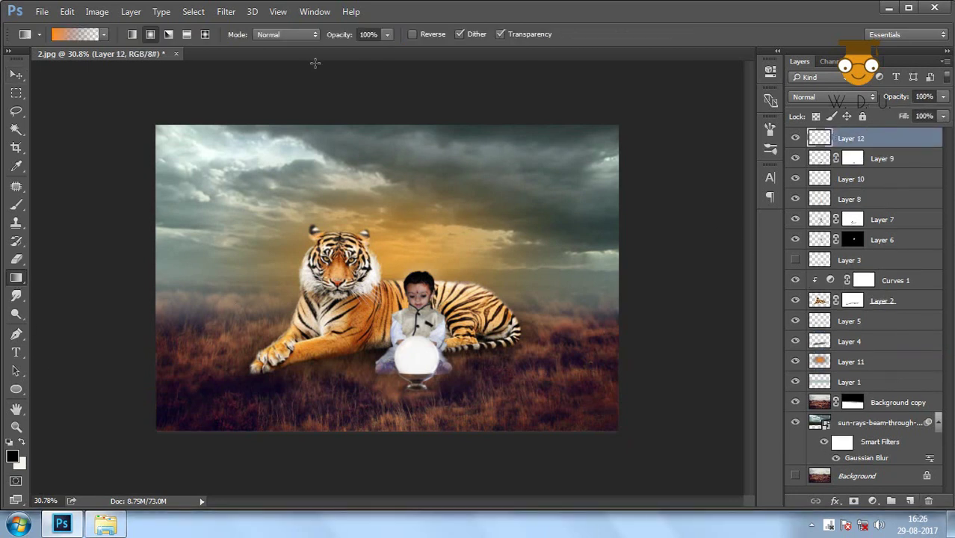
left_click_drag(388, 290, 375, 294)
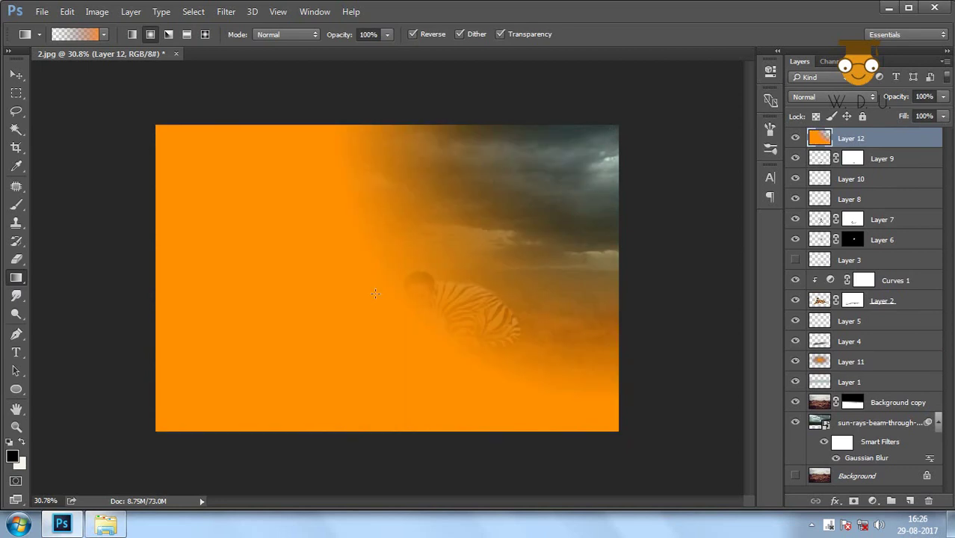
key("ctrl+z")
left_click_drag(396, 254, 412, 291)
key("ctrl+z")
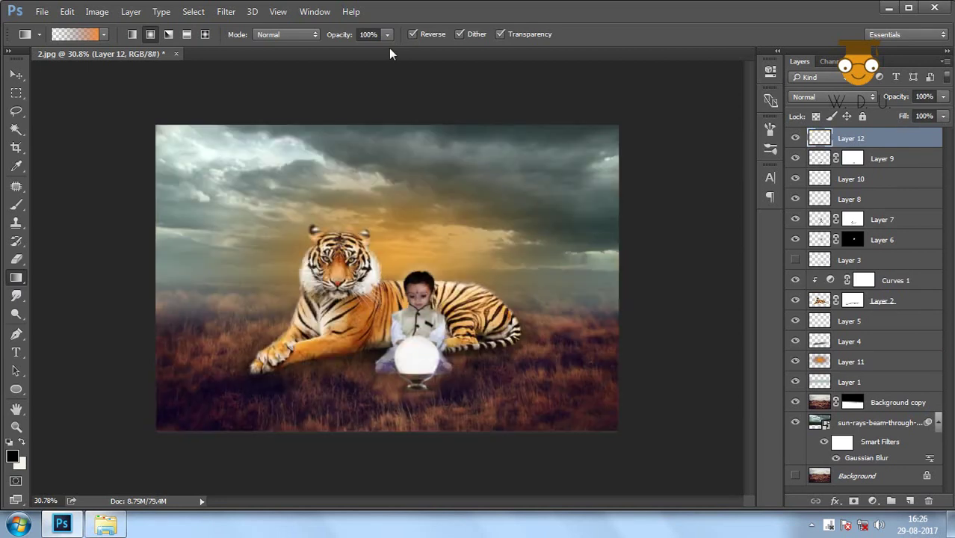
left_click(412, 34)
left_click_drag(394, 257, 392, 171)
key("ctrl+z")
Set up a black-to-tan Sepia Antique gradient without its middle stop in Gradient Editor.
left_click(85, 34)
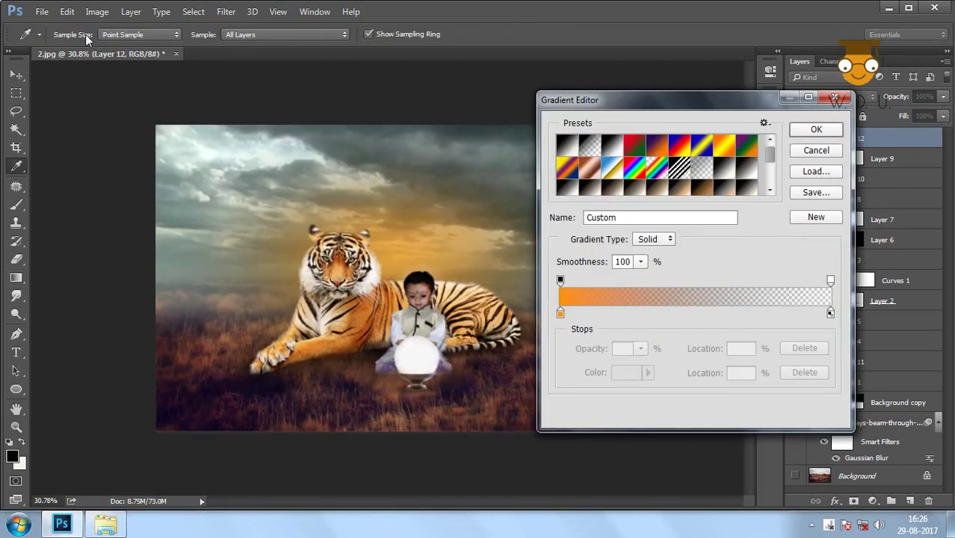
left_click(561, 281)
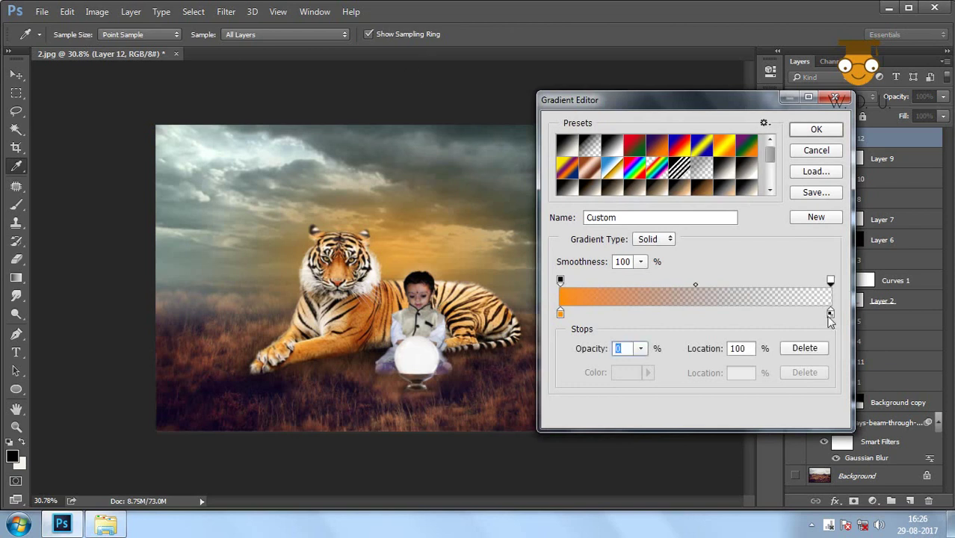
double_click(830, 314)
left_click(613, 111)
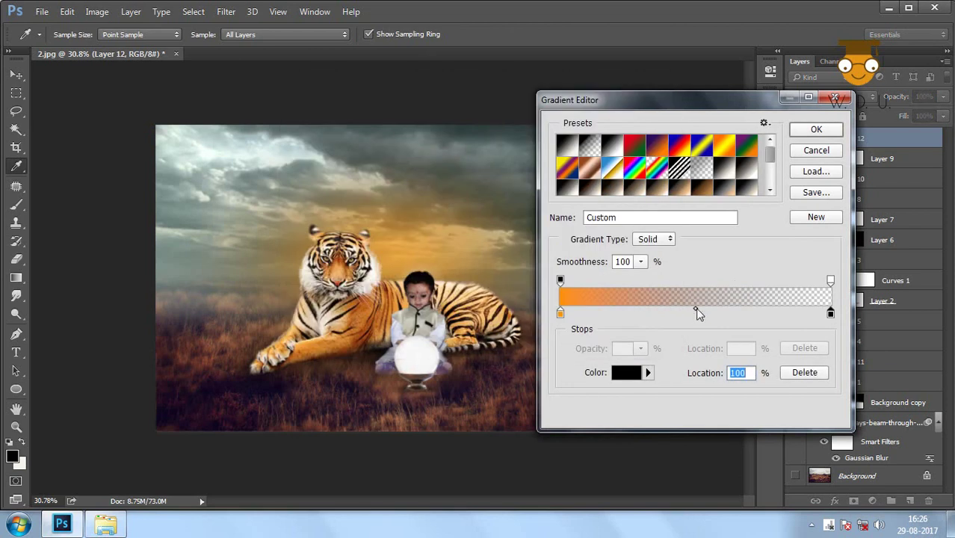
left_click_drag(773, 156, 772, 170)
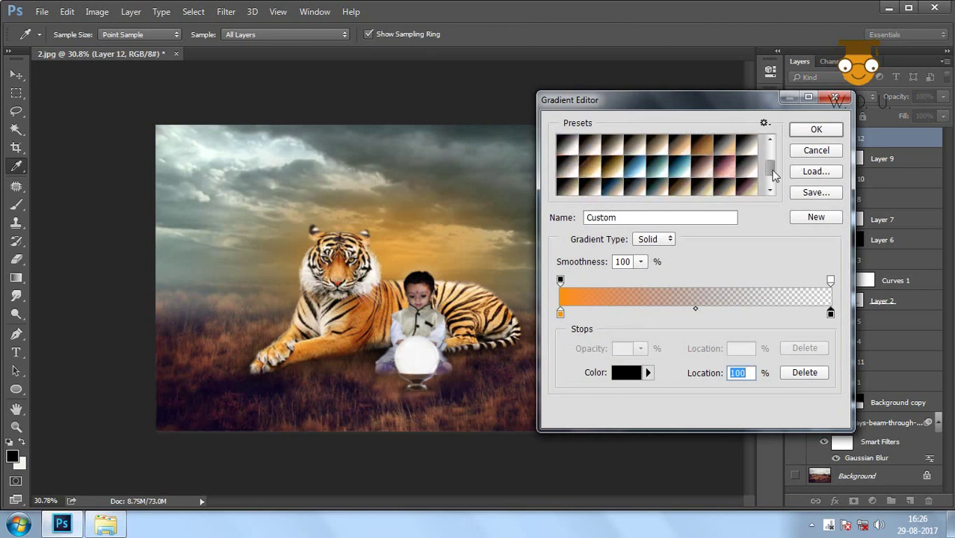
left_click(700, 147)
left_click_drag(633, 317, 673, 351)
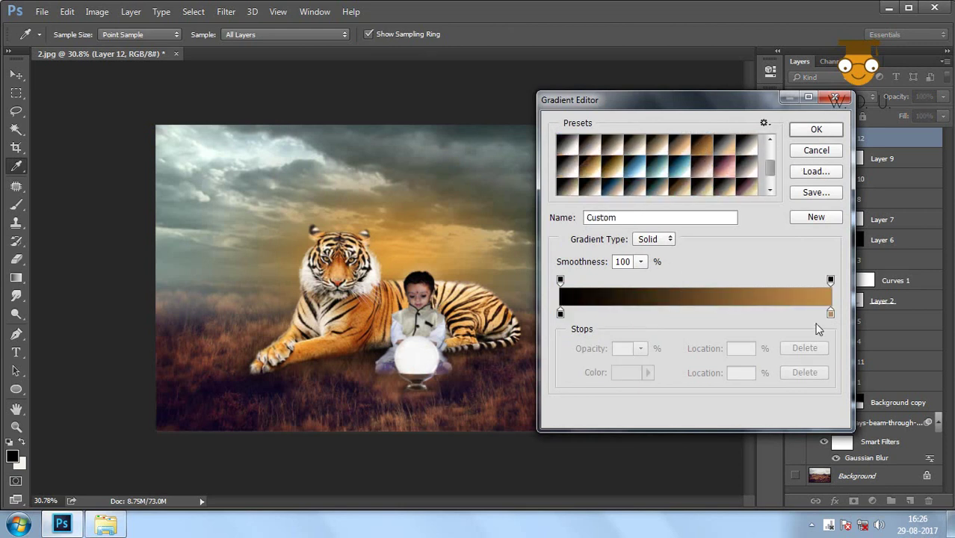
left_click(816, 130)
Draw a reversed radial gradient from the centre to the top-right corner on Layer 12.
left_click_drag(437, 276, 363, 276)
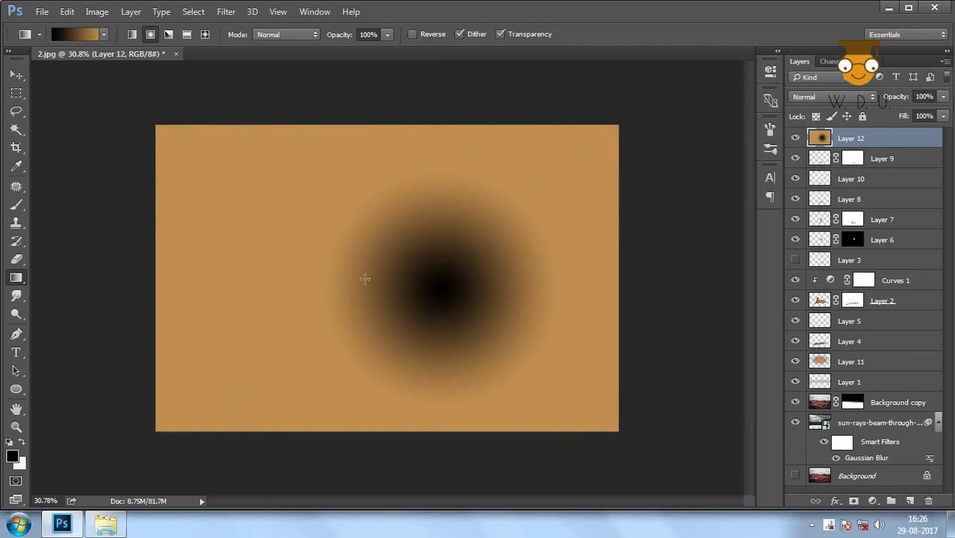
key("ctrl+z")
left_click_drag(549, 155, 385, 236)
key("ctrl+z")
left_click(411, 34)
left_click_drag(614, 127, 615, 129)
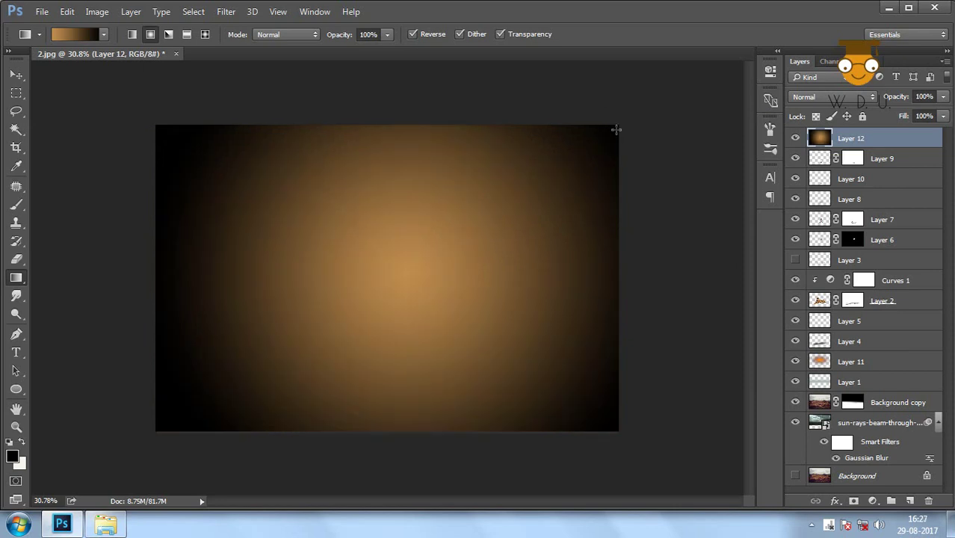
left_click_drag(389, 147, 387, 153)
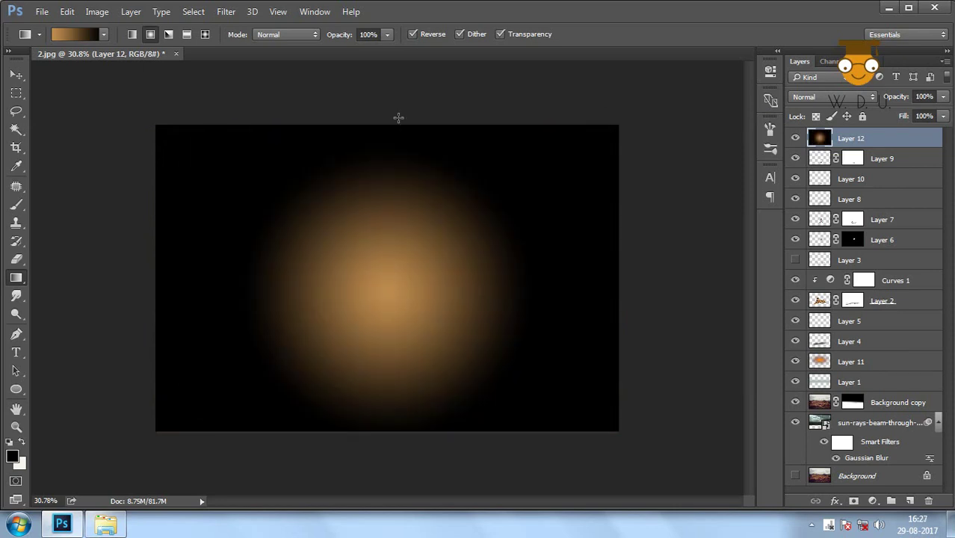
left_click_drag(392, 276, 620, 123)
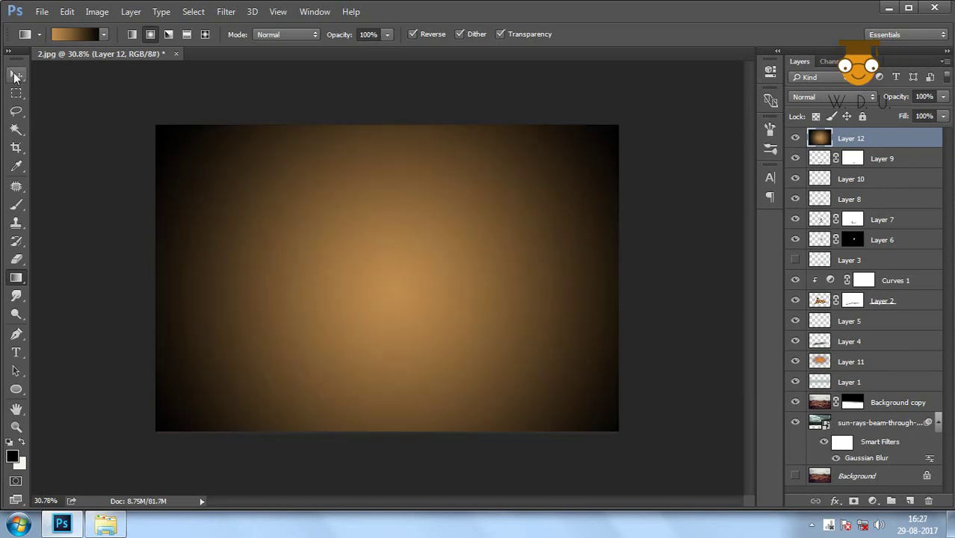
Set Layer 12's blend mode to Multiply.
left_click(16, 75)
left_click(829, 97)
left_click(822, 337)
key("Up")
key("Up")
key("Up")
key("Up")
key("Up")
key("Up")
key("Up")
key("Up")
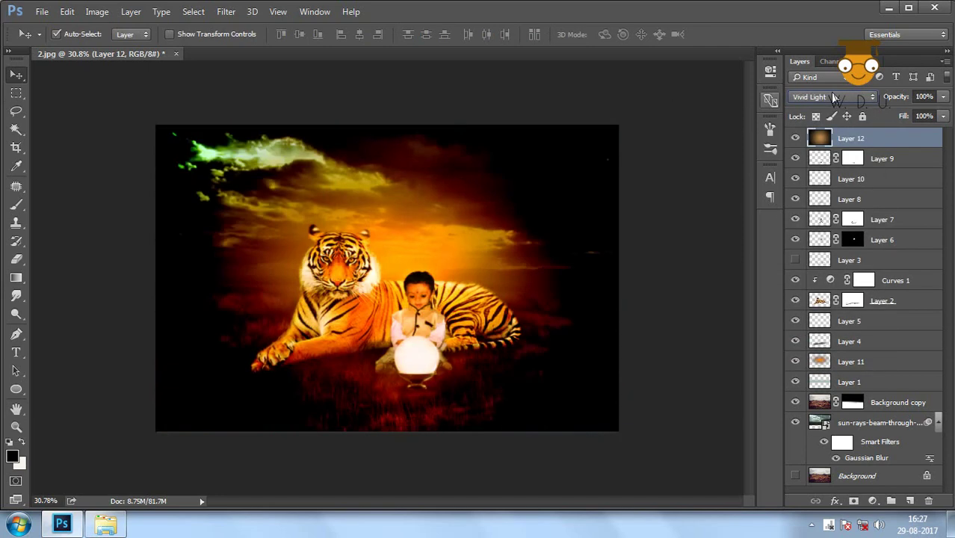
key("Up")
key("Up")
key("Up")
scroll(830, 92, "up", 2)
scroll(830, 92, "up", 1)
scroll(830, 92, "up", 2)
scroll(830, 91, "up", 2)
scroll(833, 97, "up", 2)
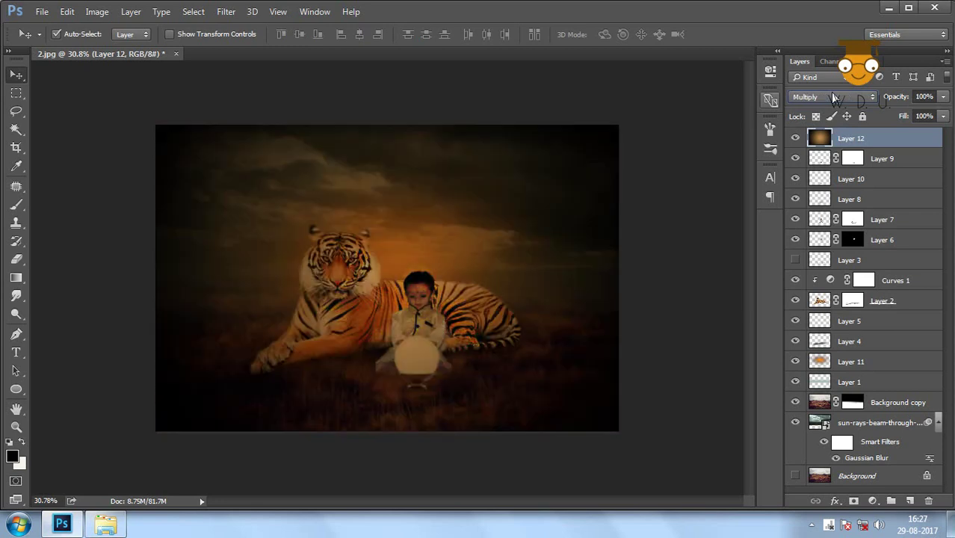
key("ctrl+0")
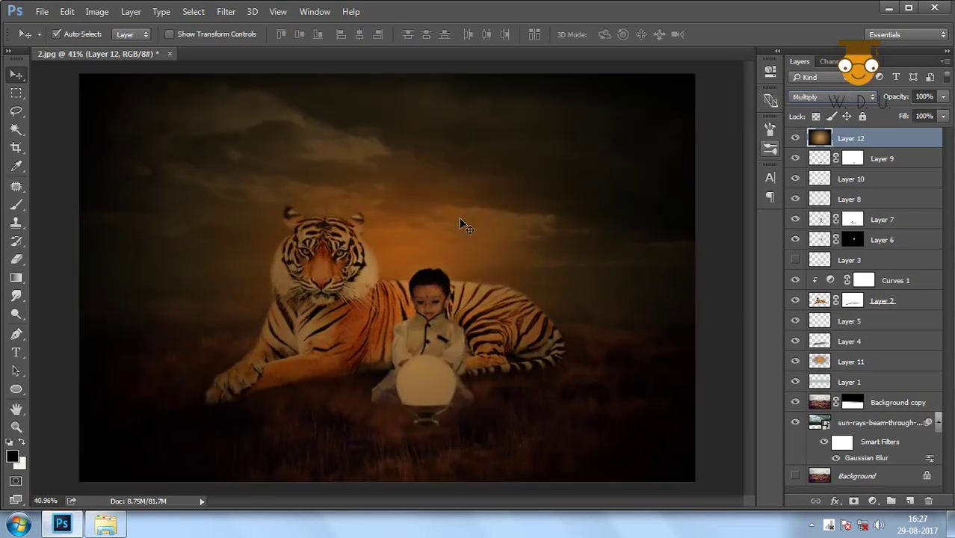
Lower Layer 12's opacity to about 38% and compare the image with and without the vignette.
key("5")
key("8")
left_click_drag(916, 112, 901, 113)
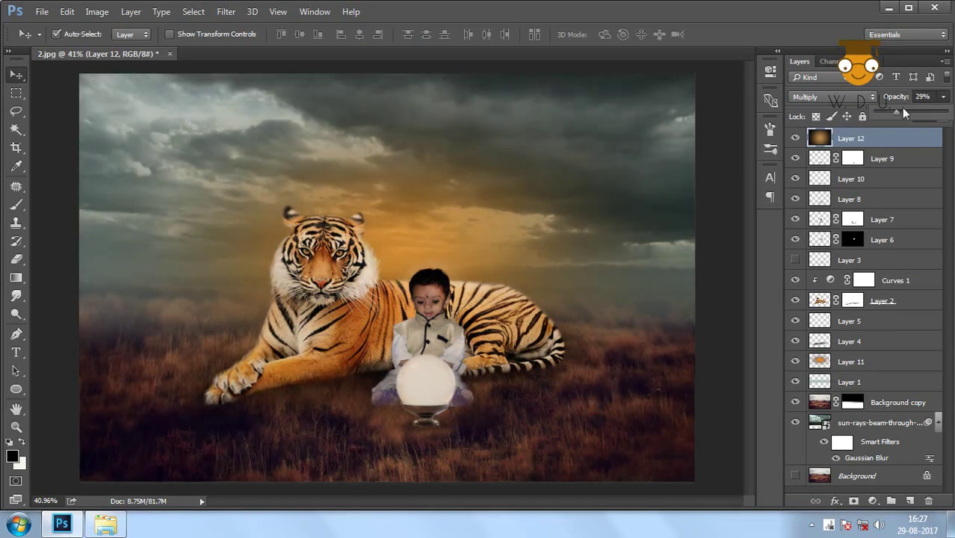
left_click_drag(895, 114, 905, 115)
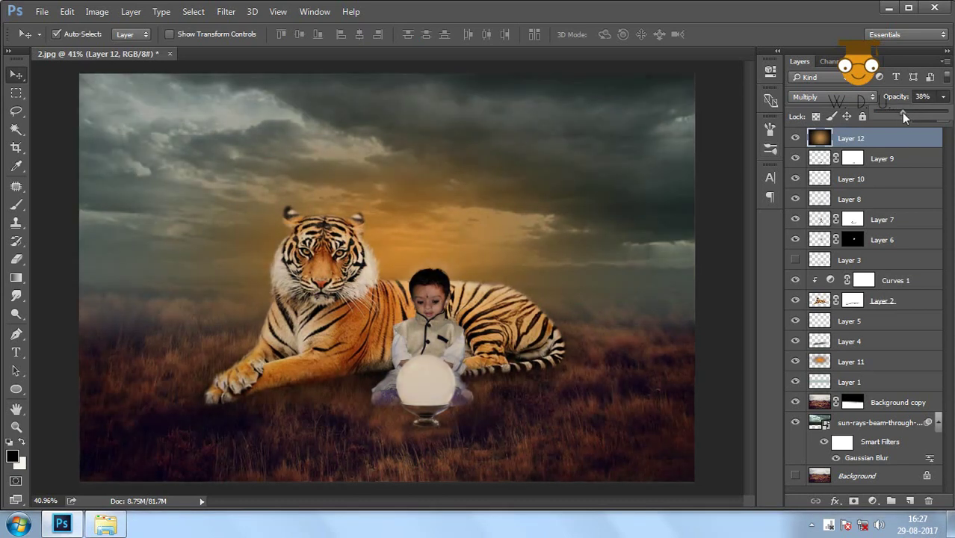
left_click(400, 278)
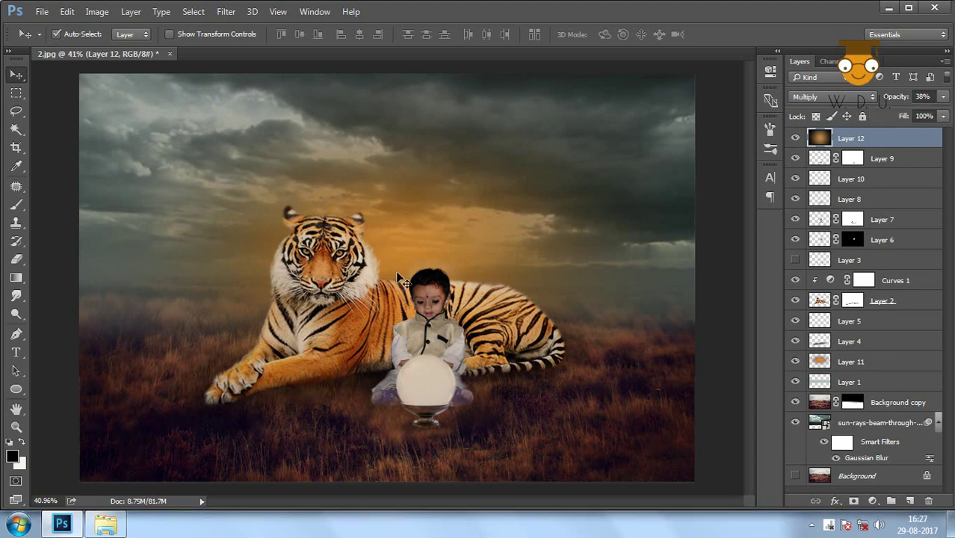
left_click(795, 138)
Erase the vignette around the boy with a 500 px eraser to brighten him.
key("e")
right_click(414, 288)
key("Escape")
key("bracketright")
key("bracketright")
key("bracketright")
left_click_drag(418, 321, 430, 351)
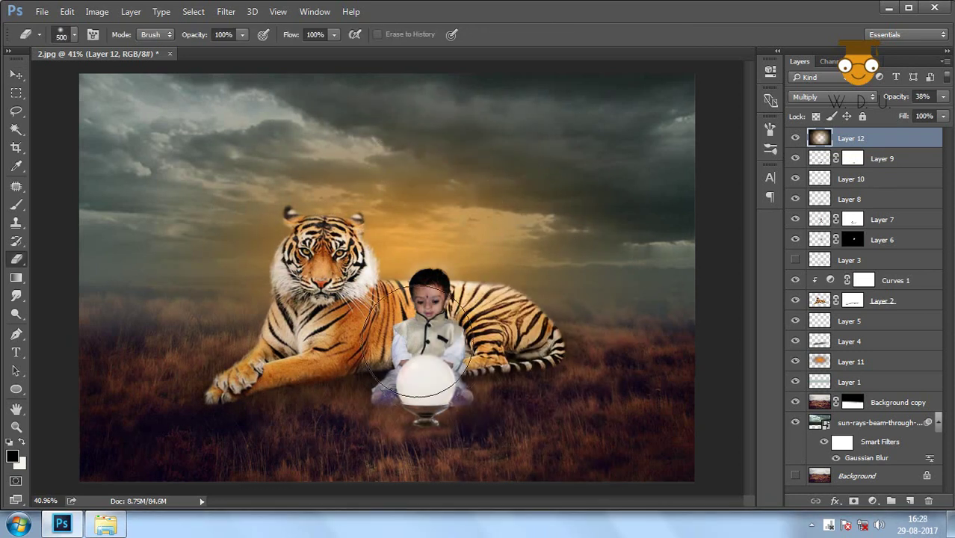
key("bracketleft")
key("bracketleft")
Select the crystal ball's Layer 9 via the canvas layer picker.
right_click(418, 381, "ctrl")
left_click(473, 256)
right_click(426, 244, "ctrl")
left_click(486, 269)
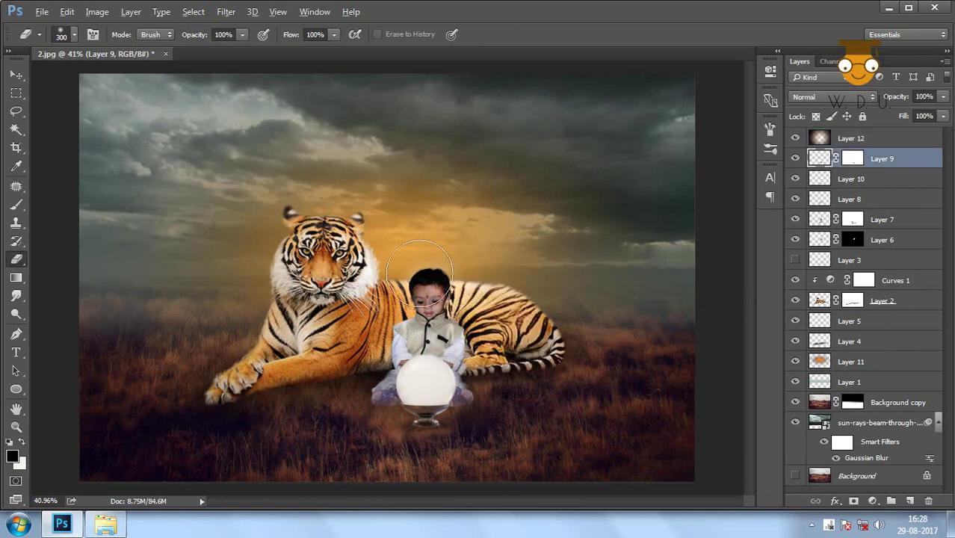
Set the foreground colour to yellow #ffc000.
left_click(13, 457)
left_click_drag(493, 291, 493, 274)
left_click(474, 121)
left_click(616, 112)
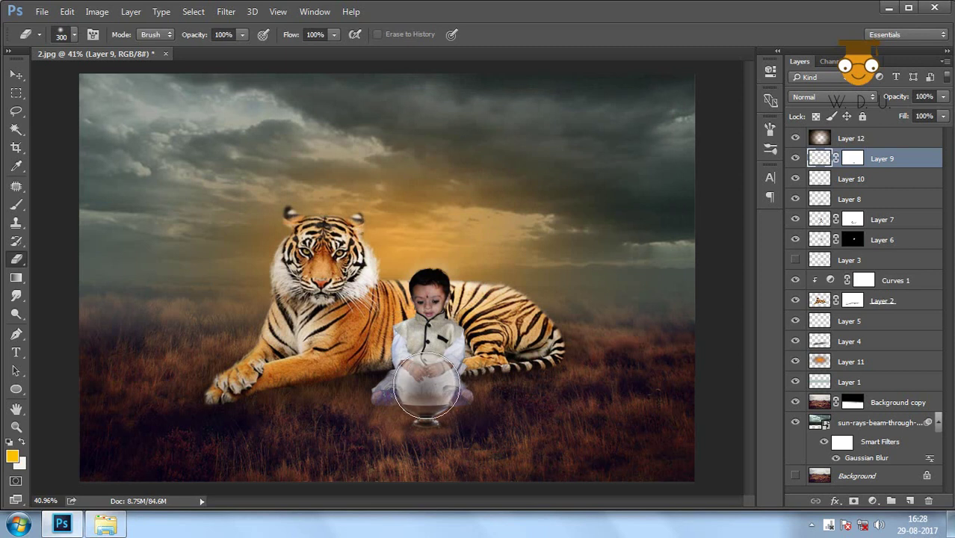
Add new Layer 13 above Layer 9 and choose a soft round brush.
left_click(909, 501)
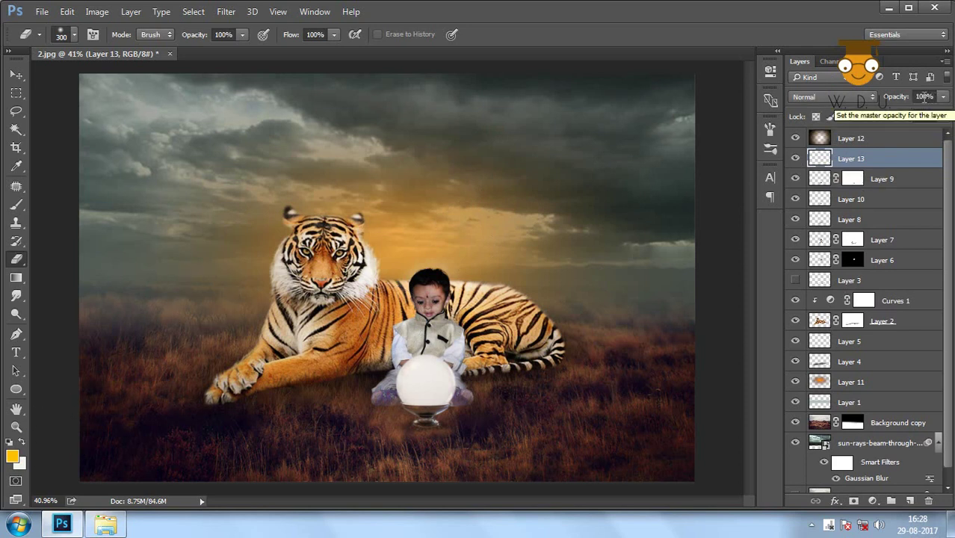
right_click(376, 374)
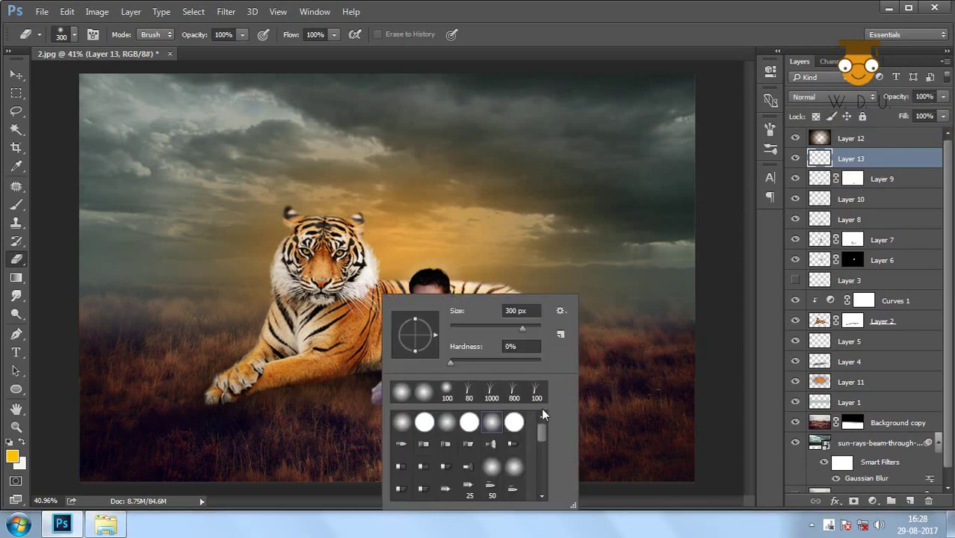
double_click(423, 390)
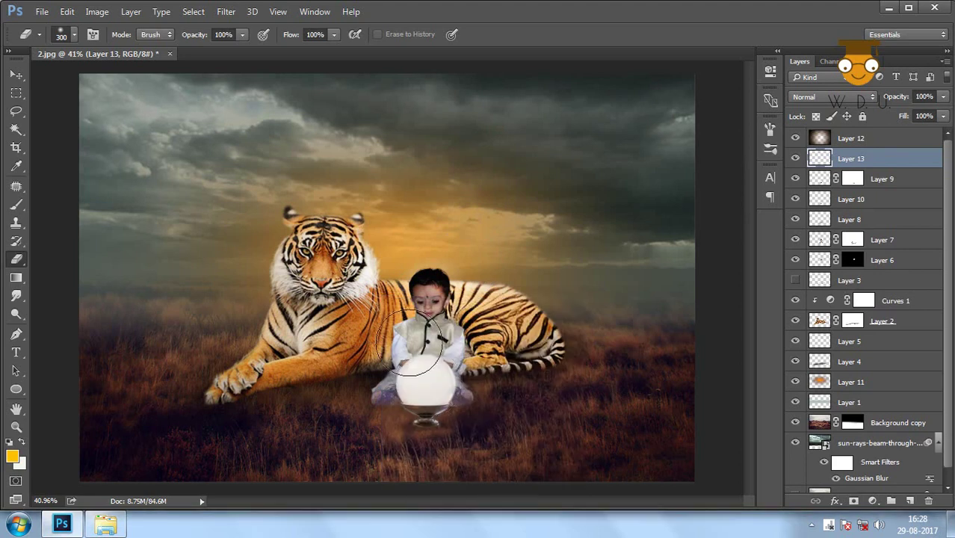
Paint a soft yellow blob over the crystal ball on Layer 13.
key("b")
key("bracketright")
key("bracketright")
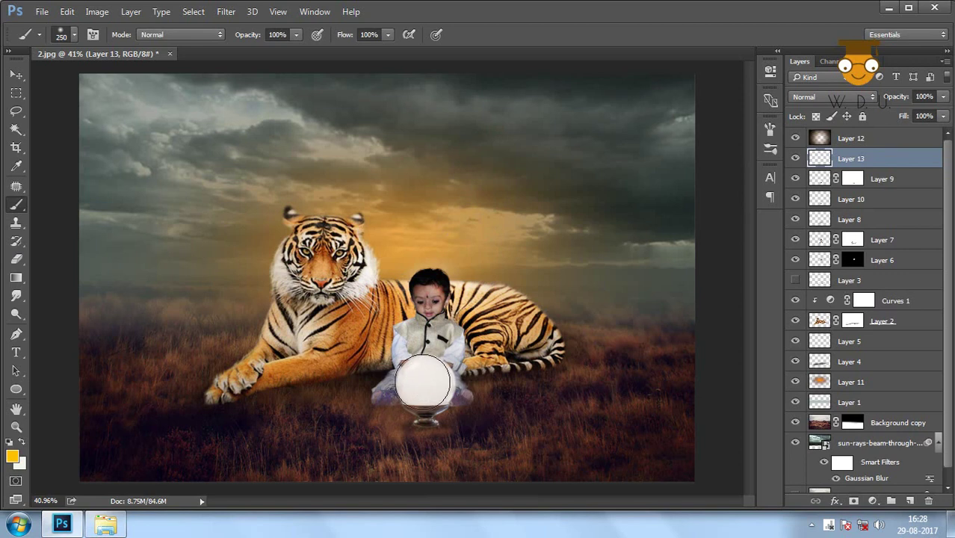
left_click(423, 382)
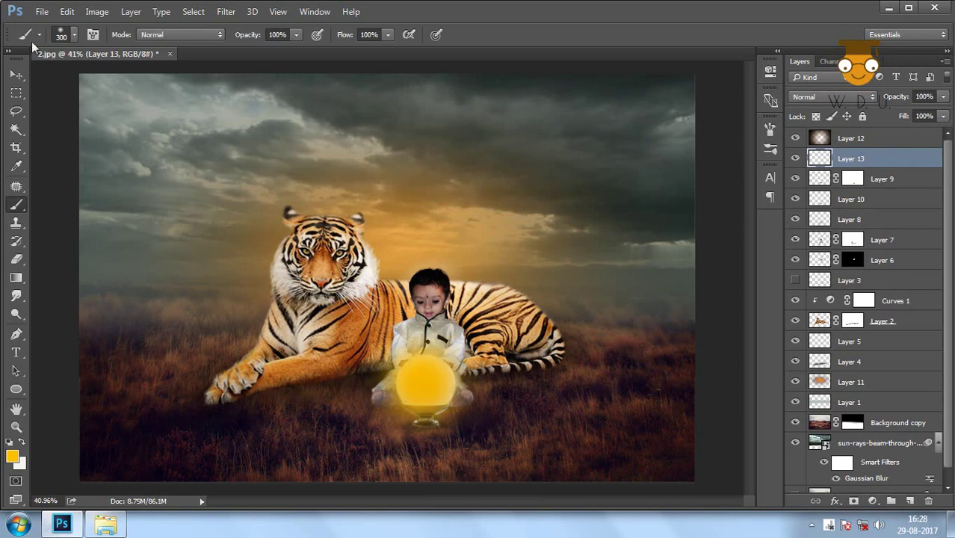
left_click(16, 75)
mouse_move(423, 373)
left_mouse_down()
mouse_move(429, 397)
mouse_move(419, 395)
left_mouse_up()
Set the yellow glow layer to Linear Light blending and nudge it over the ball.
left_click(863, 117)
scroll(419, 395, "up", 3)
left_click(803, 96)
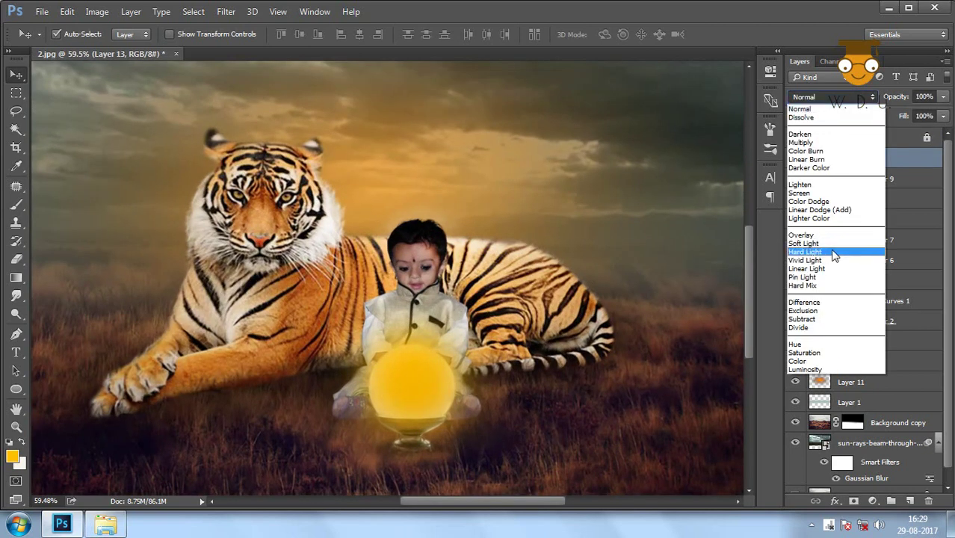
left_click(829, 268)
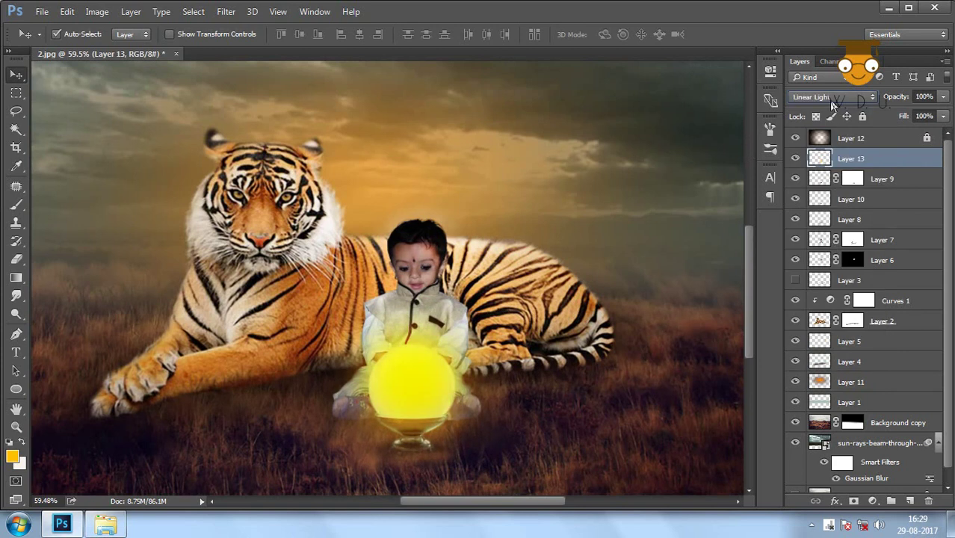
left_click_drag(420, 380, 419, 377)
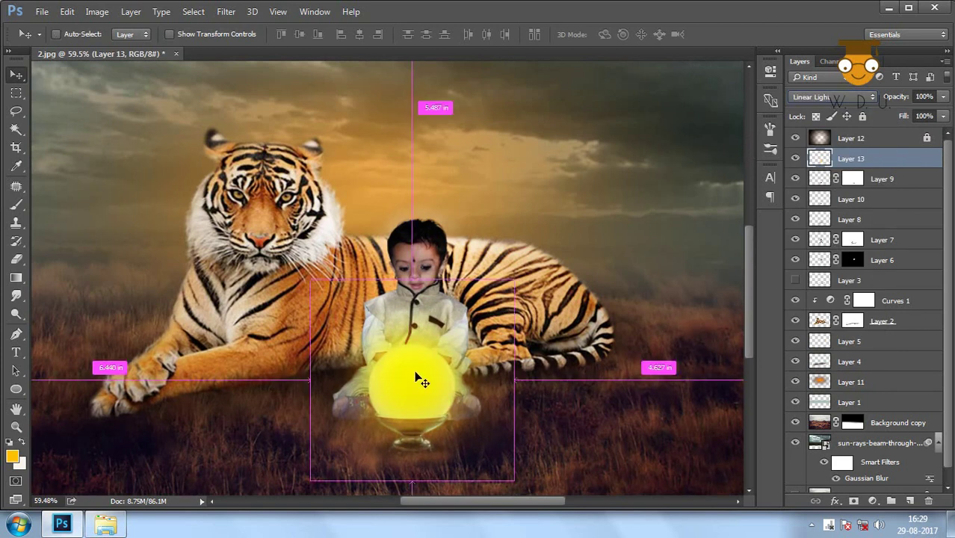
Duplicate the glow, scale the copy up around the ball, and set it to 20% opacity.
key("ctrl+t")
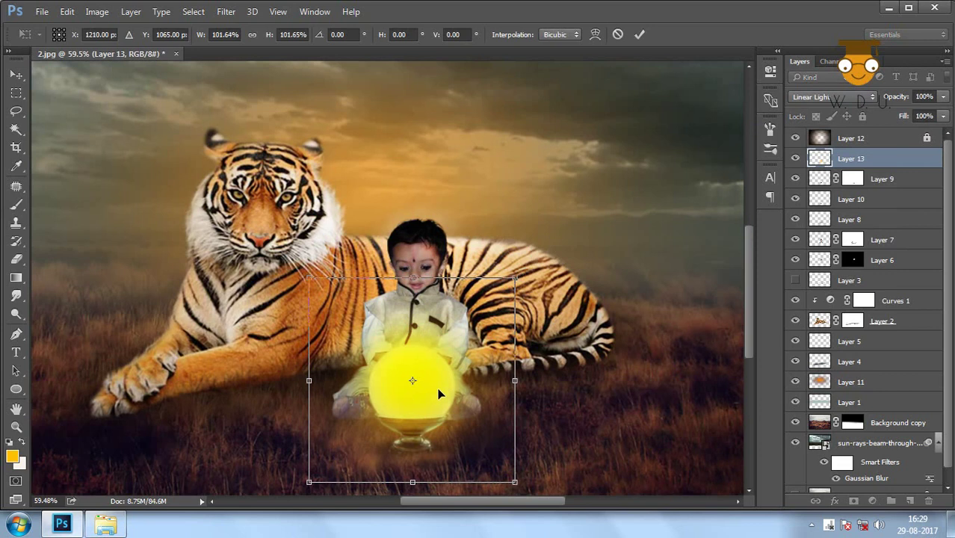
key("Return")
left_click_drag(437, 390, 441, 396)
key("ctrl+t")
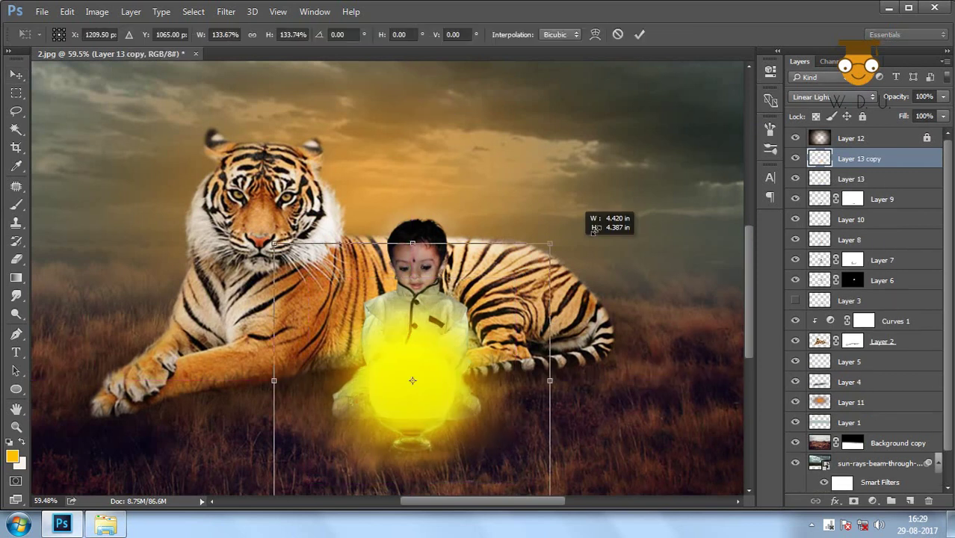
left_click_drag(516, 278, 606, 188)
key("Return")
key("2")
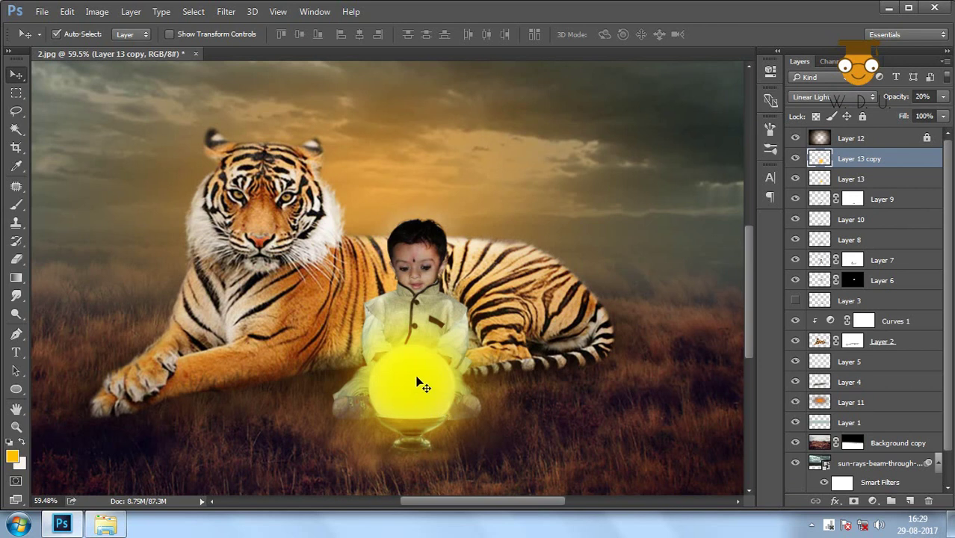
Duplicate the faint glow below Layer 4, move it behind the child's head, and enlarge it.
key("ctrl+j")
key("ctrl+bracketleft")
key("ctrl+bracketleft")
key("ctrl+bracketleft")
key("ctrl+bracketleft")
key("ctrl+bracketleft")
key("ctrl+bracketleft")
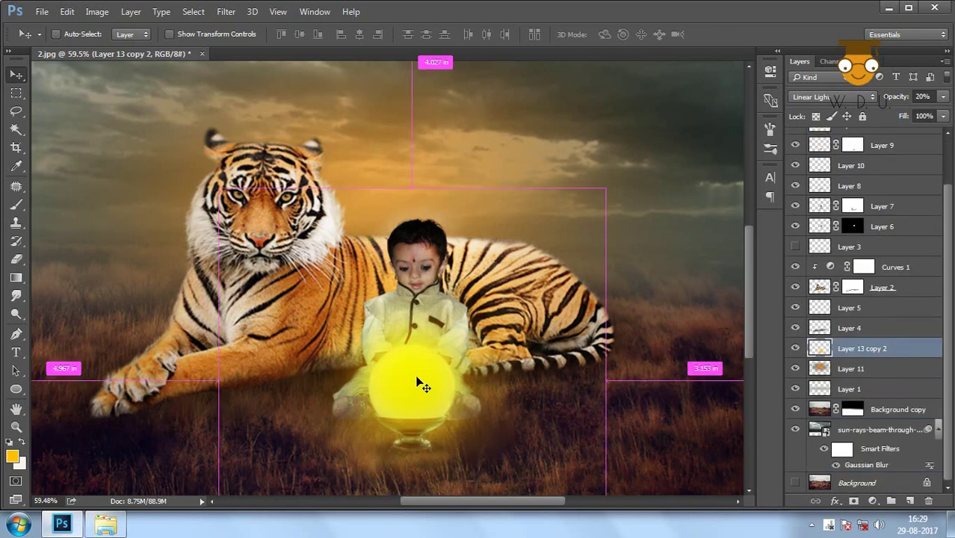
key("ctrl+t")
left_click_drag(414, 339, 409, 213)
left_click_drag(592, 438, 611, 457)
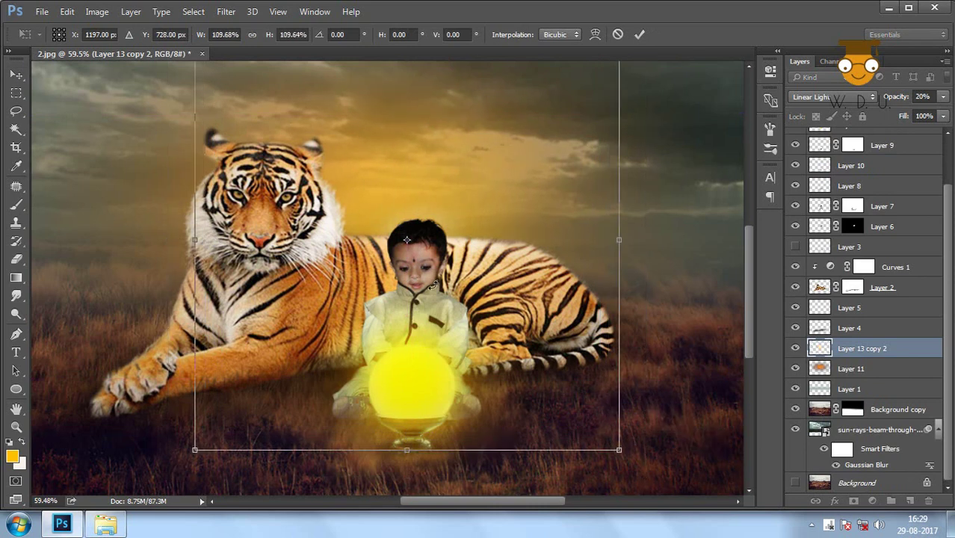
key("Return")
left_click(422, 384)
Adjust the original Layer 13 glow's lightness in Hue/Saturation, then select the faint copy.
left_click(795, 158)
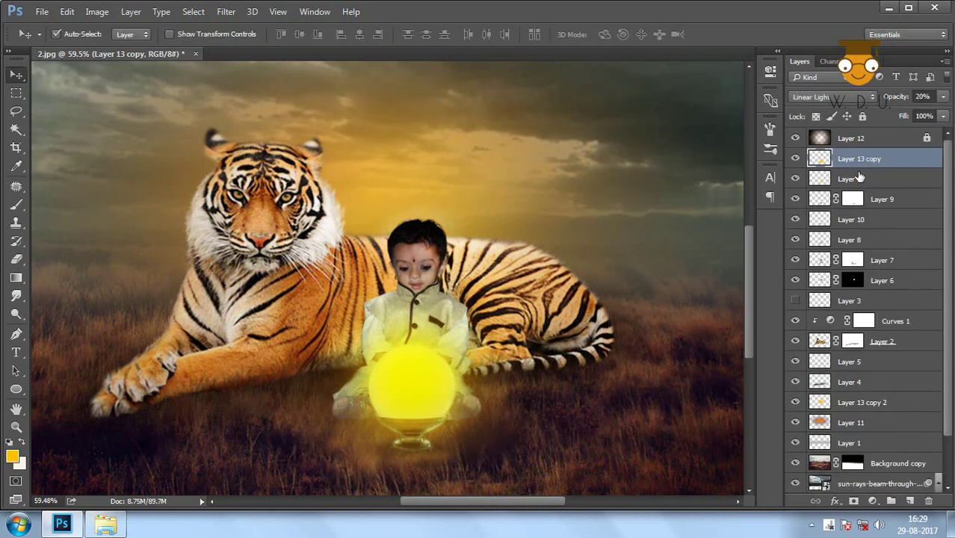
left_click(859, 176)
key("ctrl+u")
mouse_move(550, 267)
left_mouse_down()
mouse_move(525, 267)
mouse_move(537, 268)
left_mouse_up()
left_click(694, 128)
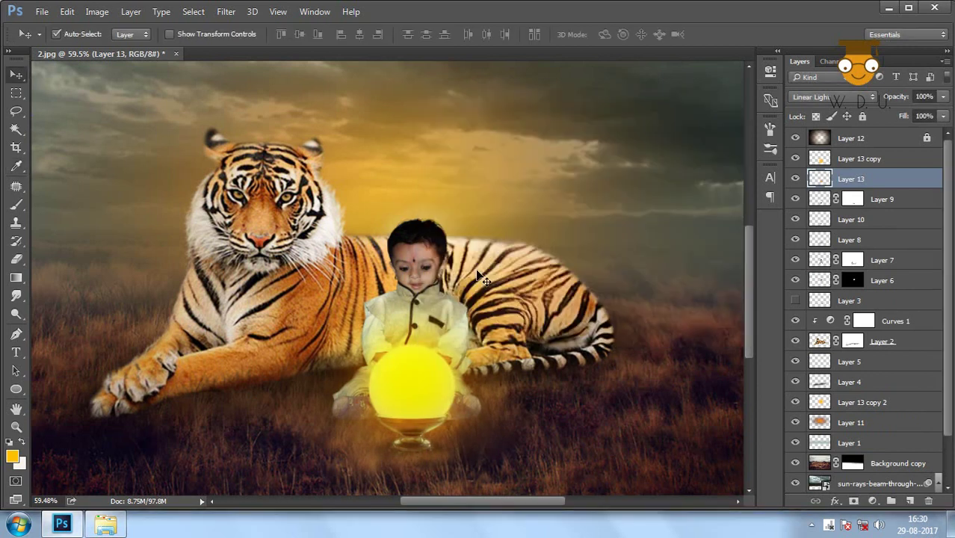
left_click(408, 371)
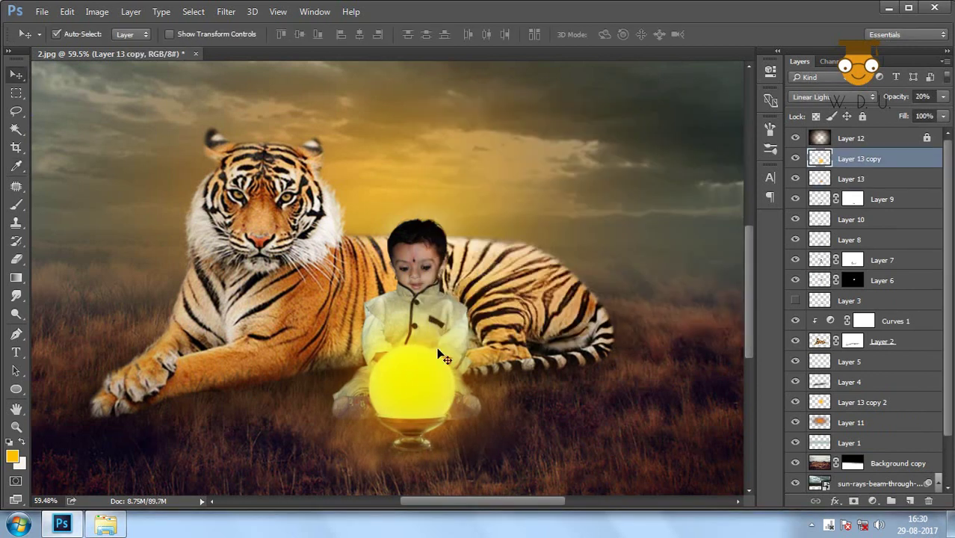
key("ctrl")
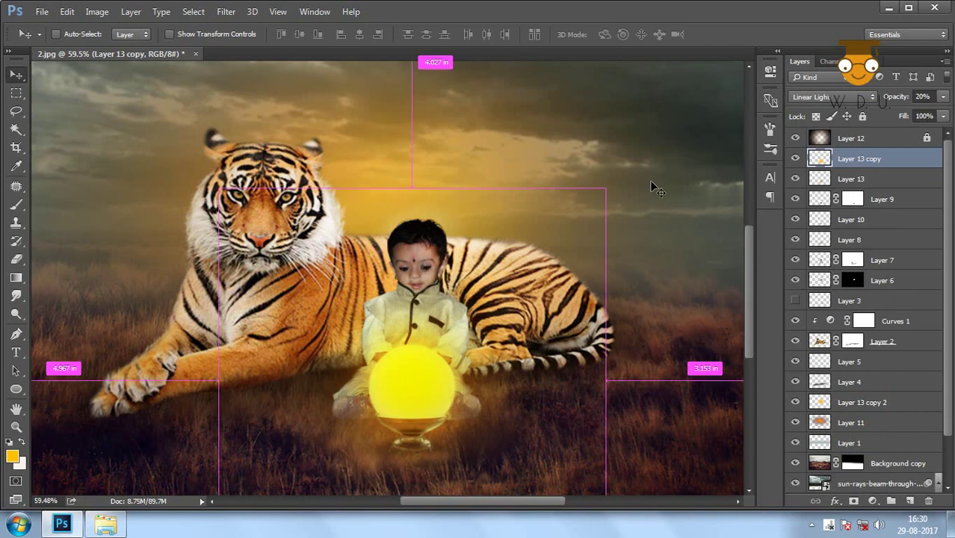
Add a brightening Curves adjustment clipped to the faint glow copy.
left_click(873, 502)
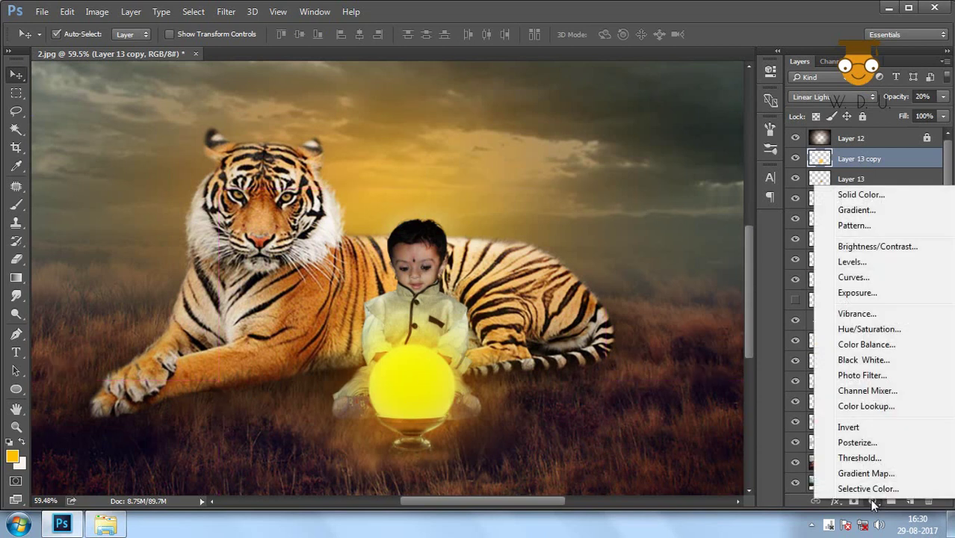
left_click(852, 277)
mouse_move(659, 209)
left_mouse_down()
mouse_move(659, 198)
mouse_move(681, 221)
mouse_move(660, 191)
left_mouse_up()
left_click(648, 299)
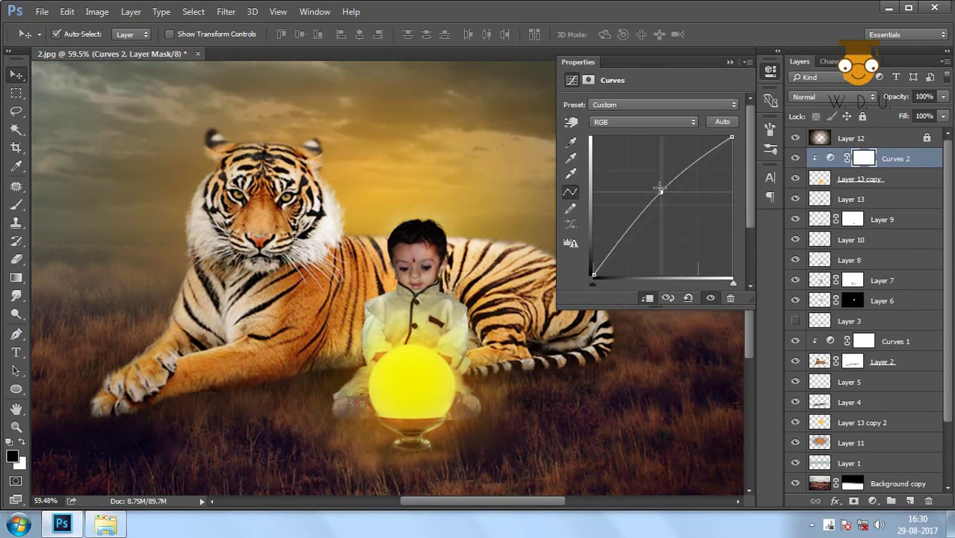
left_click(728, 61)
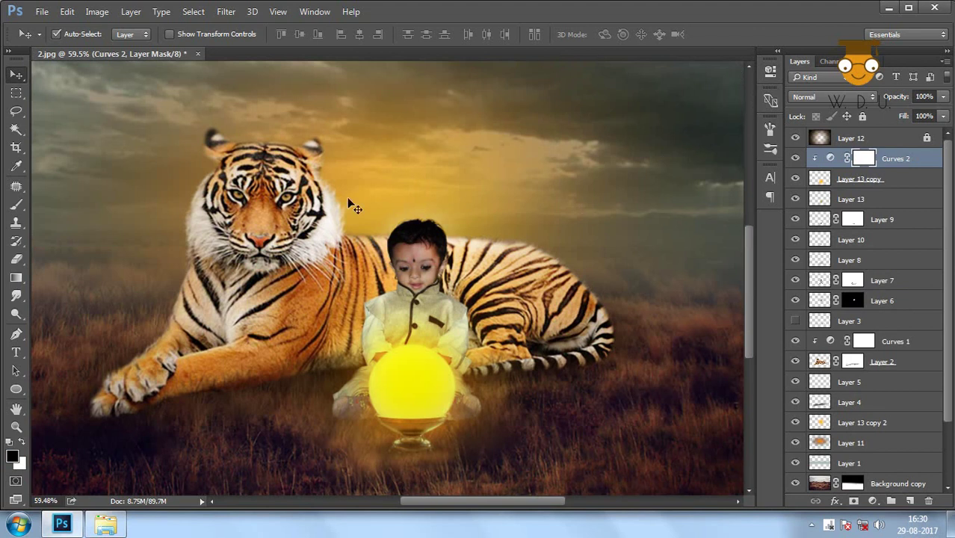
Select Layer 12 and add an empty Layer 14 at the top of the stack.
left_click(348, 204)
scroll(264, 215, "down", 4)
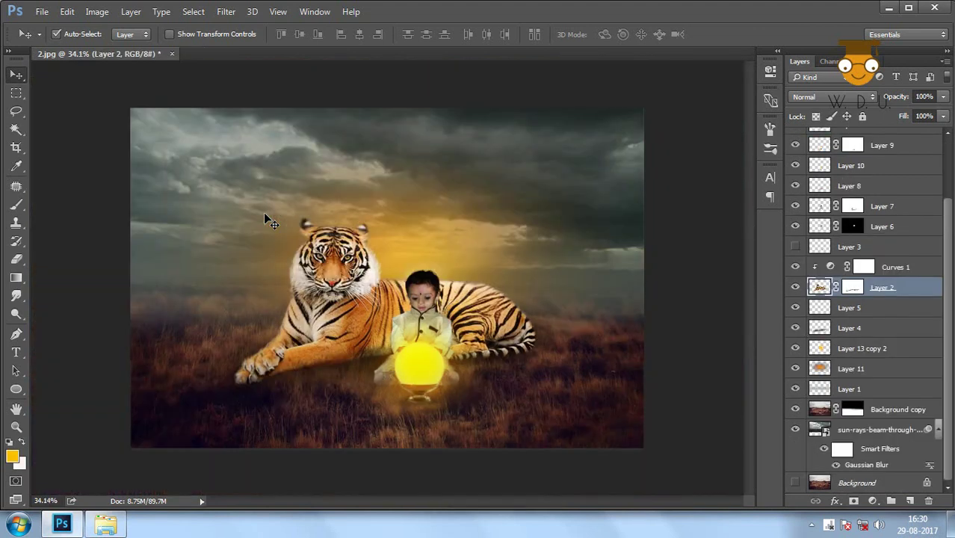
scroll(892, 157, "up", 3)
left_click(903, 143)
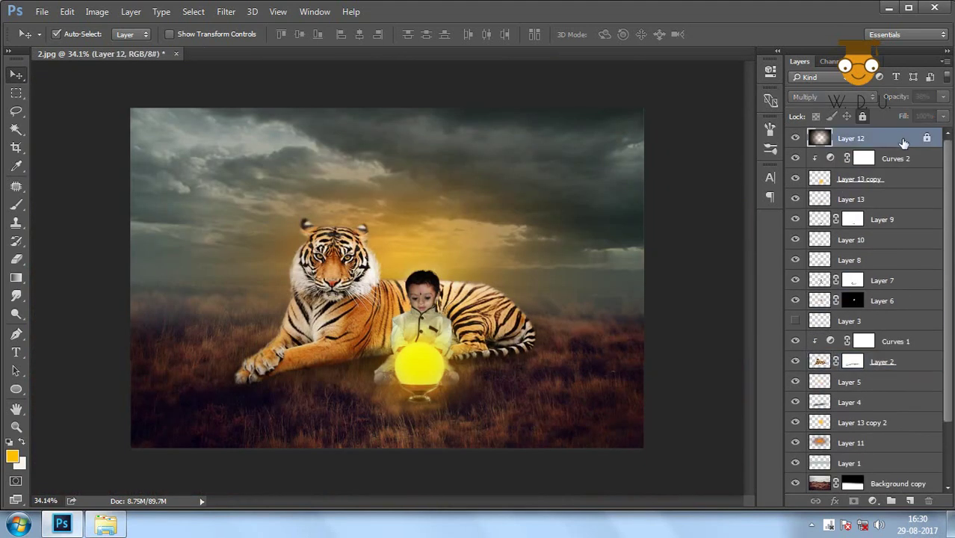
left_click(910, 501)
left_click(873, 501)
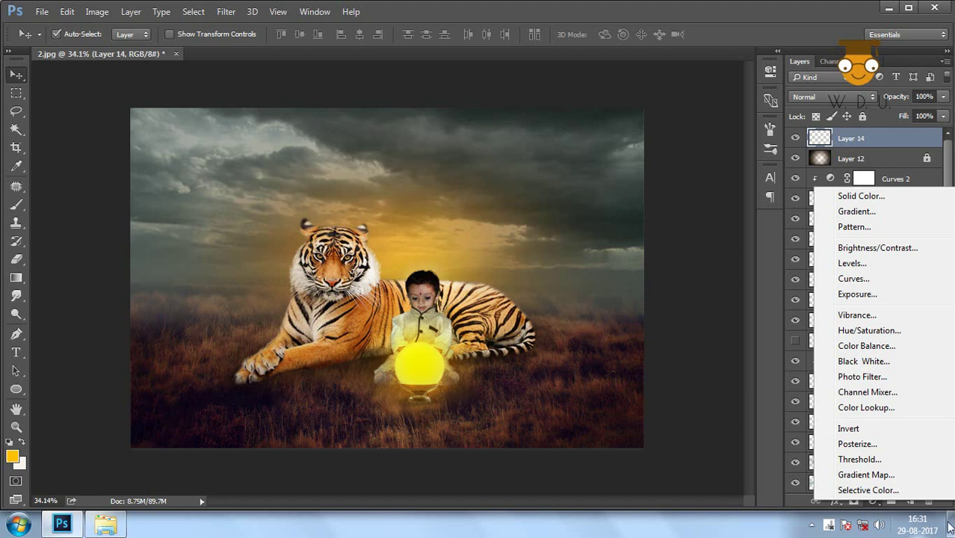
Add a Color Lookup adjustment layer, close its properties, and hide it for now.
left_click(866, 407)
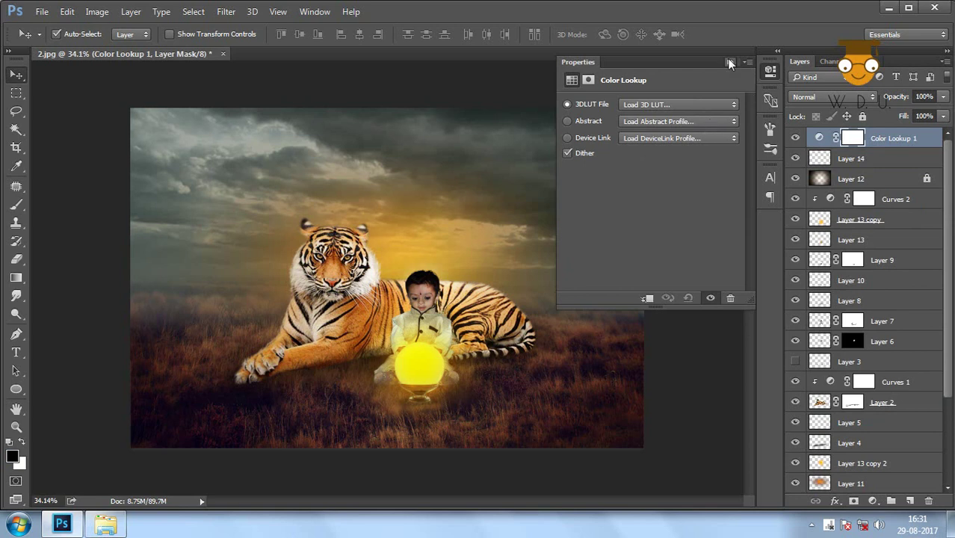
left_click(771, 70)
left_click(852, 159)
Place the Smoke-43 image into the composite, scaled past the canvas edges.
left_click(104, 523)
mouse_move(245, 203)
left_mouse_down()
mouse_move(356, 306)
mouse_move(479, 281)
left_mouse_up()
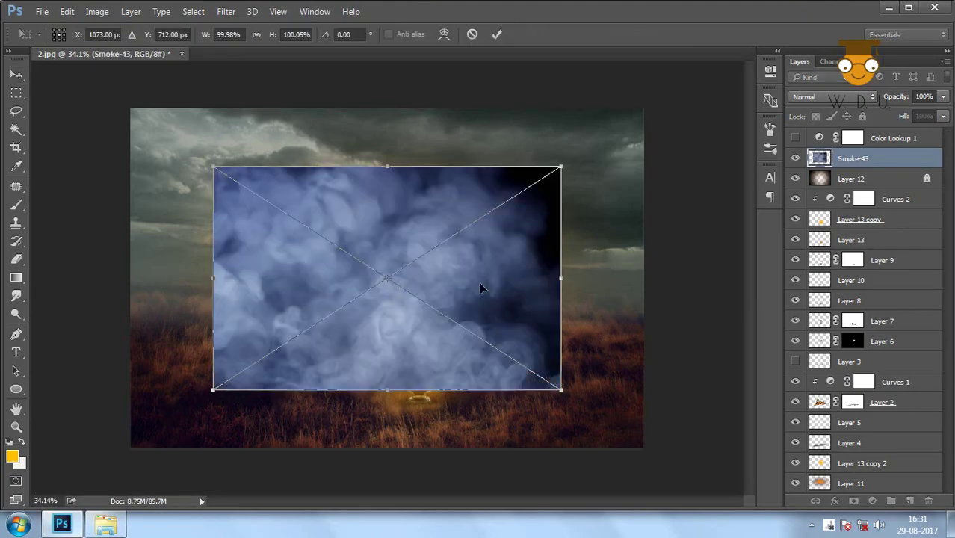
left_click_drag(565, 398, 691, 472)
left_click_drag(594, 366, 579, 379)
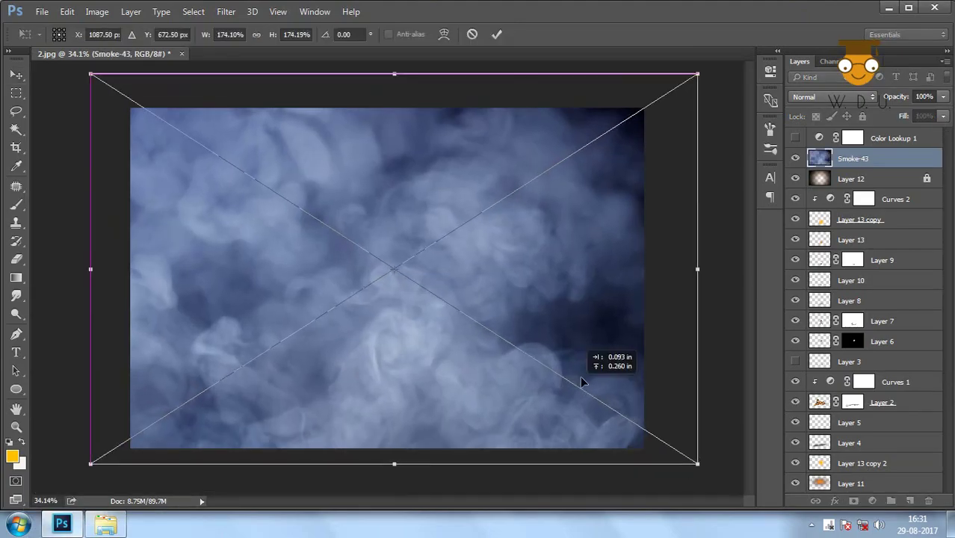
key("Return")
Set the Smoke-43 layer's blend mode to Overlay.
left_click(830, 96)
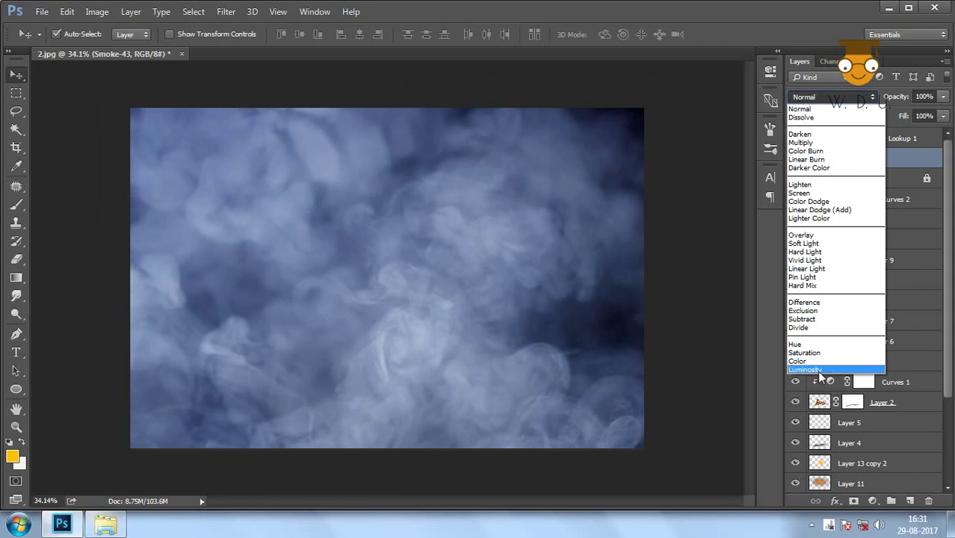
left_click(817, 369)
scroll(846, 101, "up", 2)
scroll(846, 101, "up", 2)
scroll(846, 100, "up", 2)
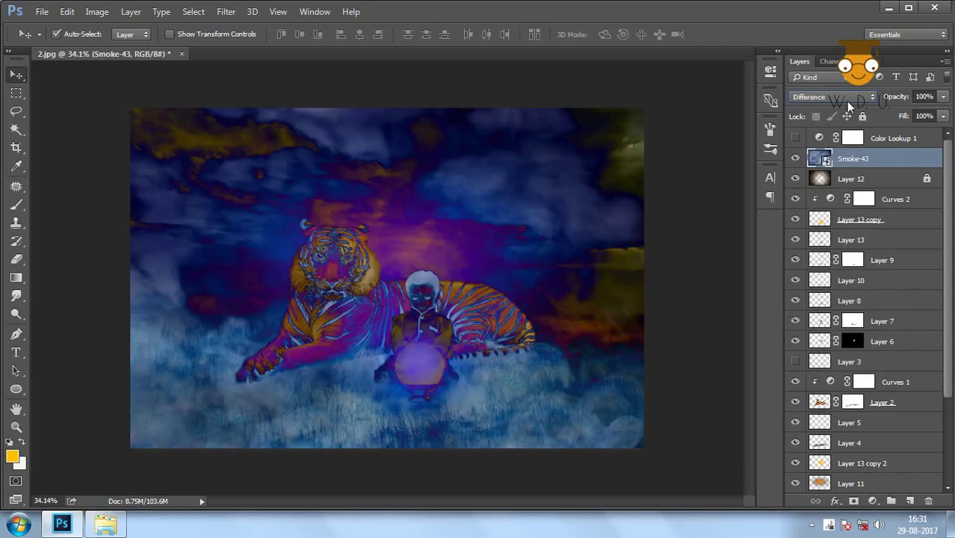
scroll(846, 101, "up", 2)
scroll(846, 101, "up", 1)
scroll(846, 101, "up", 1)
scroll(846, 101, "up", 1)
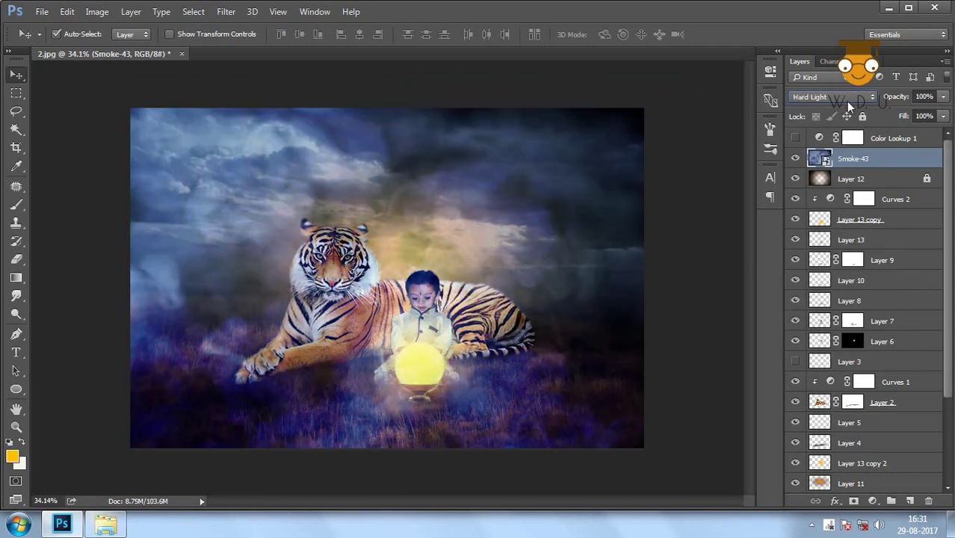
scroll(846, 100, "up", 2)
scroll(846, 101, "up", 1)
scroll(846, 101, "down", 1)
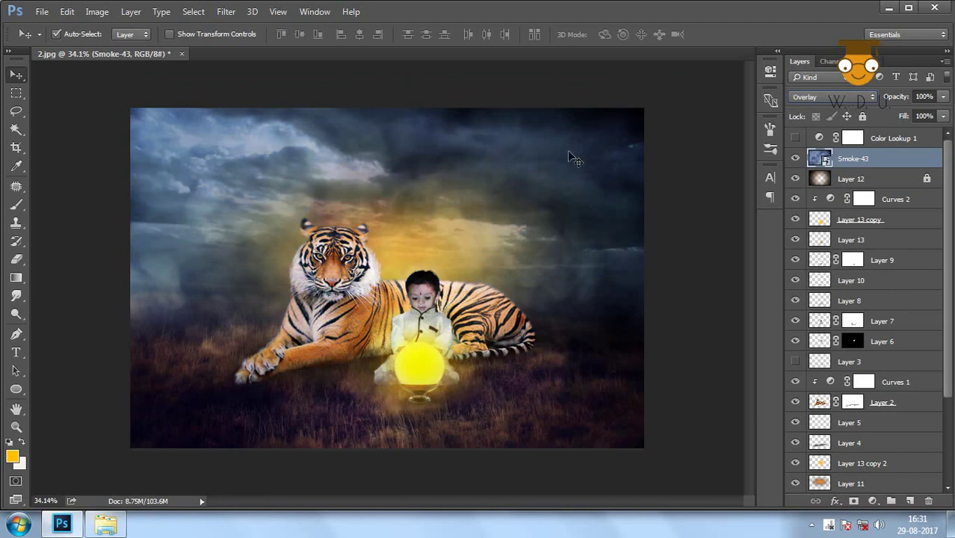
Add a layer mask to Smoke-43 and paint black to fade the smoke at the centre.
left_click(853, 501)
key("b")
key("d")
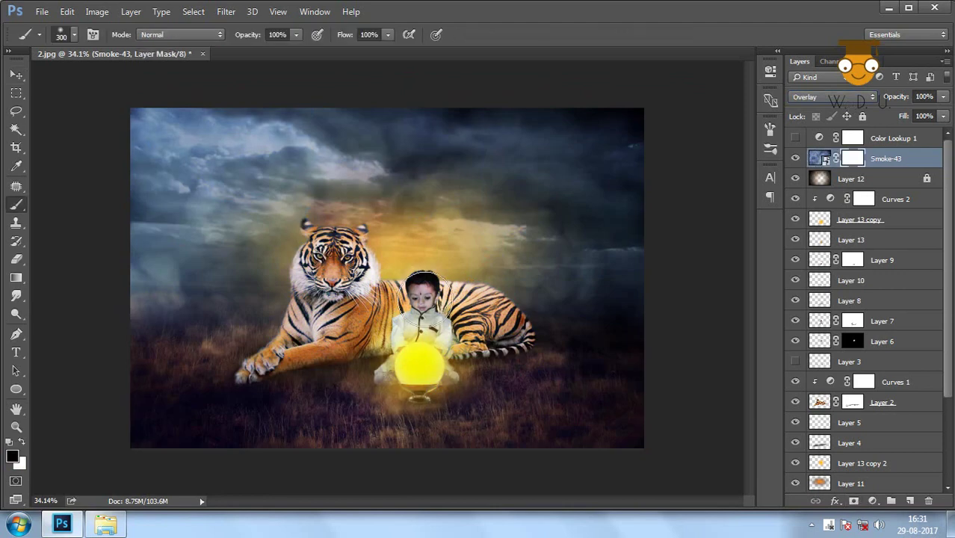
mouse_move(387, 293)
left_mouse_down()
mouse_move(294, 273)
mouse_move(512, 256)
left_mouse_up()
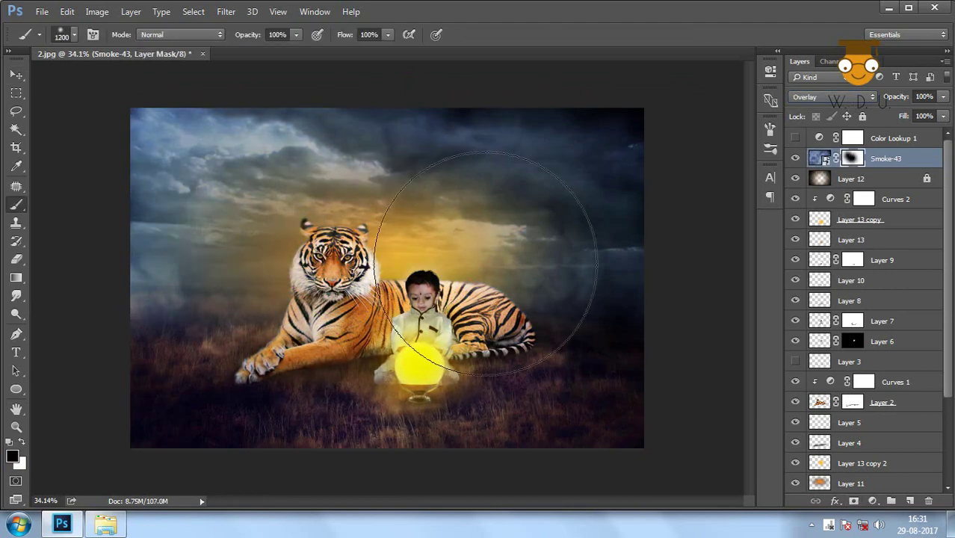
left_click(18, 77)
Open Hue/Saturation on the Smoke-43 image and shift Hue to -180.
left_click(819, 159)
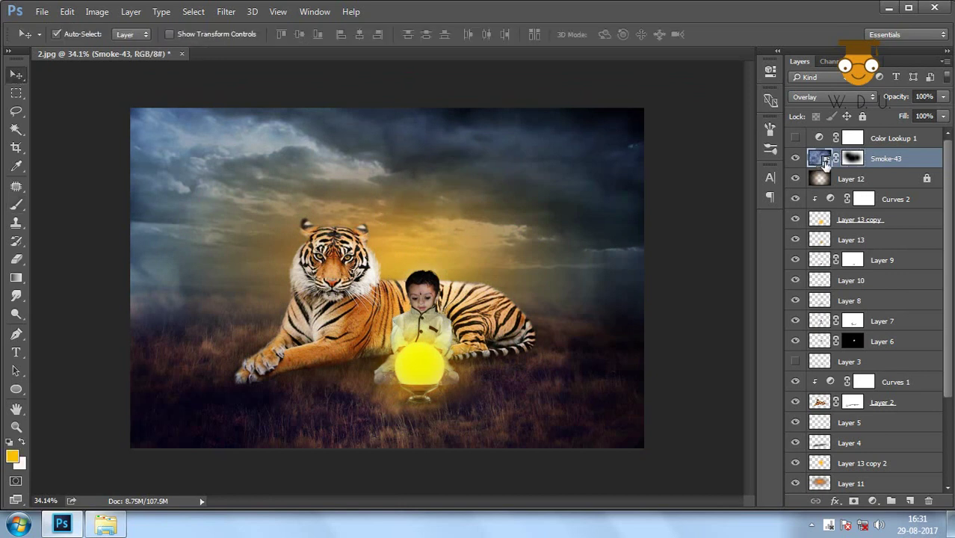
key("ctrl+u")
mouse_move(590, 186)
left_mouse_down()
mouse_move(519, 192)
mouse_move(655, 184)
mouse_move(509, 194)
mouse_move(518, 194)
left_mouse_up()
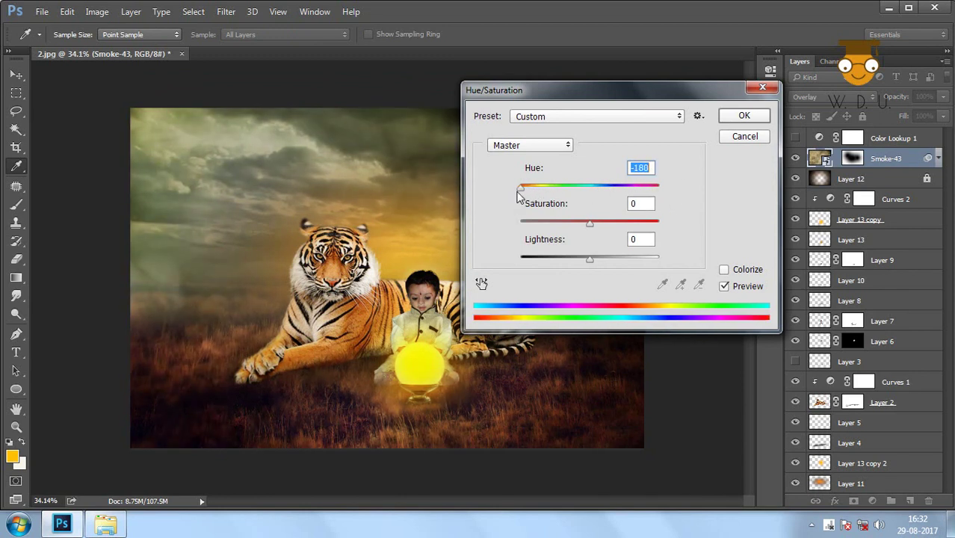
Colorize Smoke-43 with a darker, warm Hue/Saturation tint, then add empty Layer 14 above.
left_click_drag(589, 258, 584, 262)
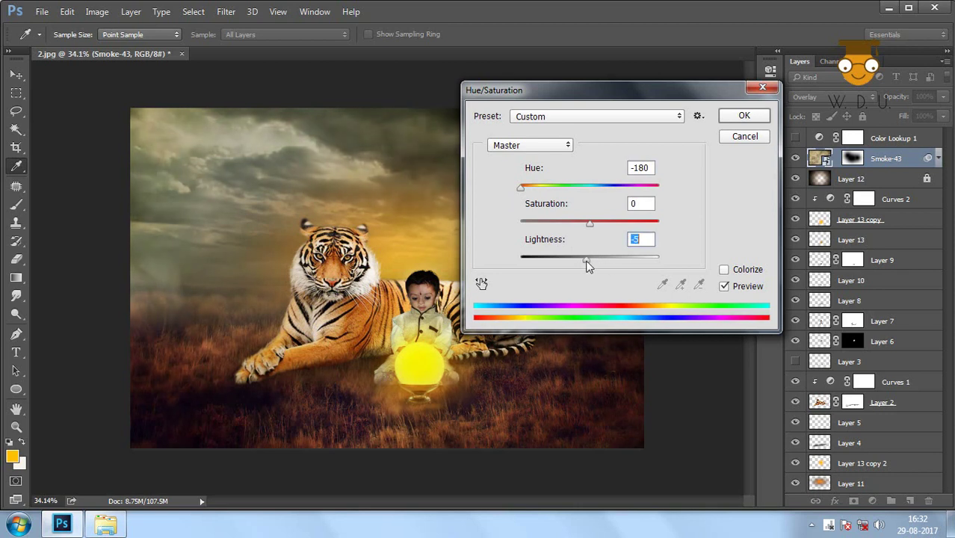
left_click(723, 269)
mouse_move(544, 193)
left_mouse_down()
mouse_move(519, 190)
mouse_move(614, 188)
mouse_move(532, 198)
left_mouse_up()
left_click(738, 116)
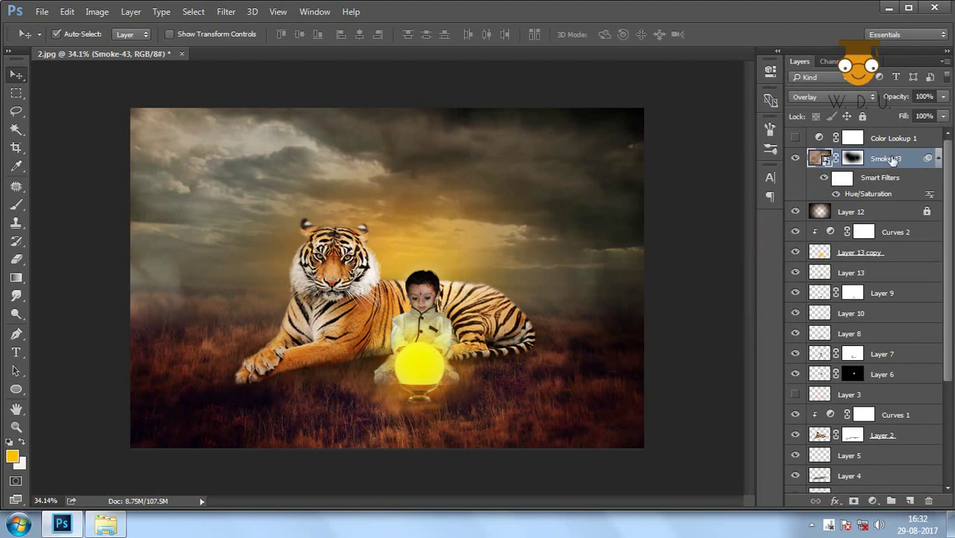
left_click(909, 500)
key("b")
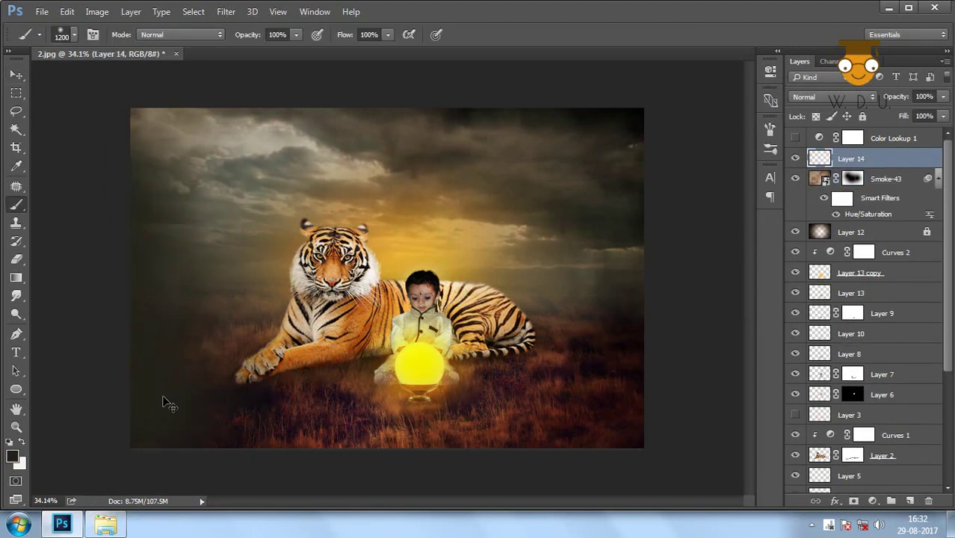
Paint black on Layer 14 along the bottom, right, and left edges and upper-left sky.
scroll(233, 371, "down", 2)
left_click_drag(234, 371, 613, 405)
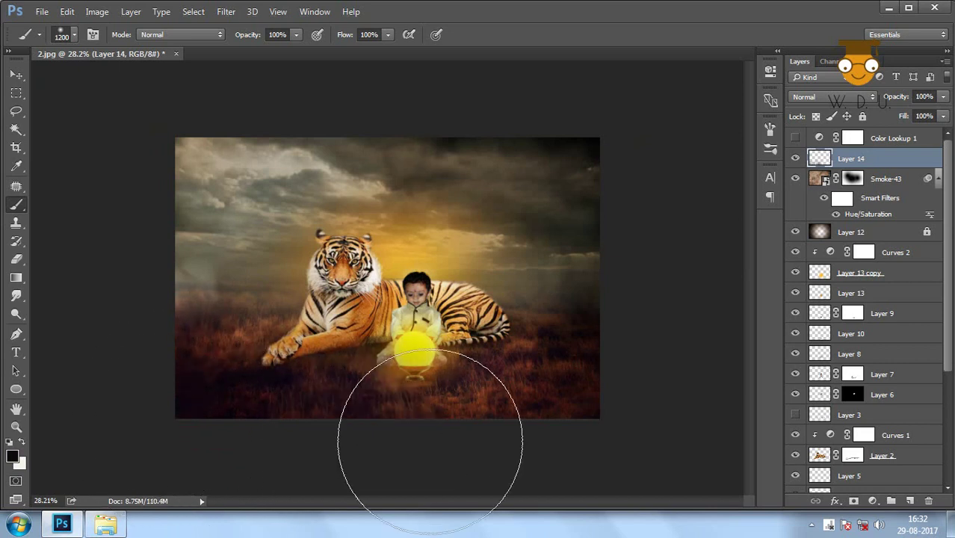
left_click_drag(593, 134, 582, 337)
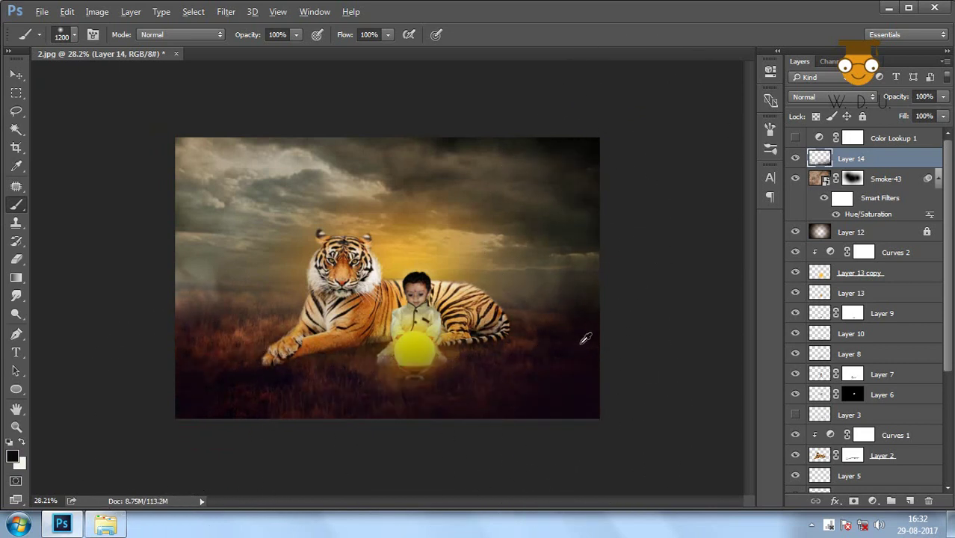
left_click_drag(160, 139, 198, 364)
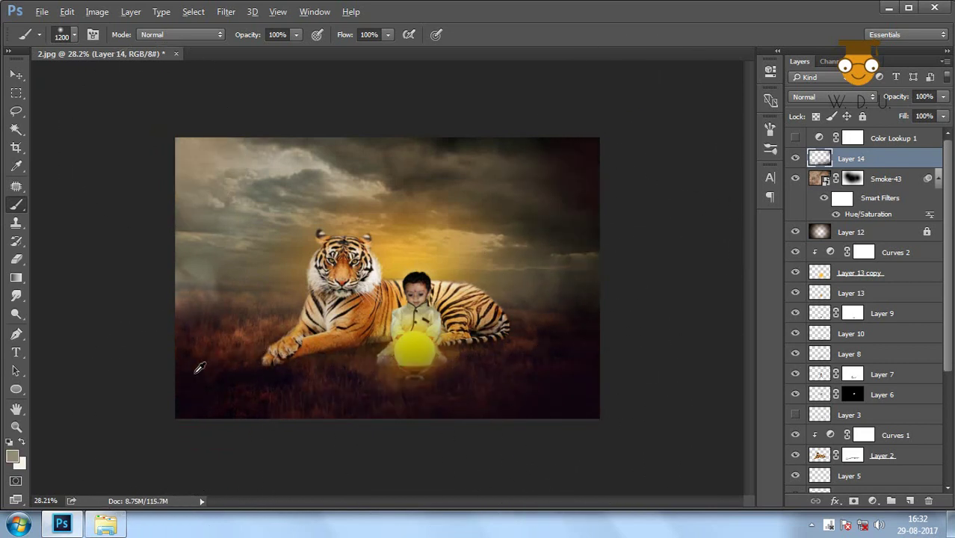
left_click_drag(149, 156, 244, 109)
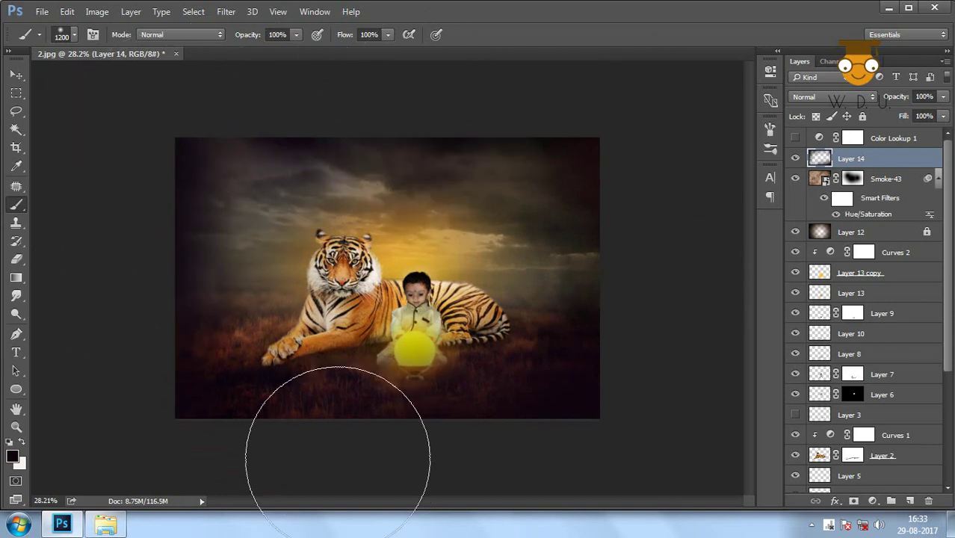
Compare the image with and without the darkened edges, then set Layer 14 to 75% opacity.
left_click(15, 75)
scroll(395, 289, "up", 3)
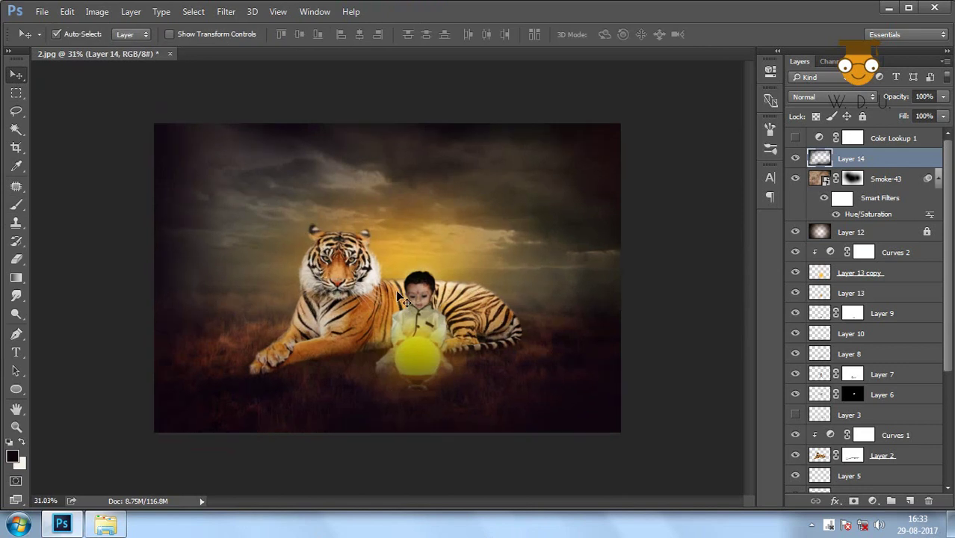
left_click(795, 158)
left_click(795, 158)
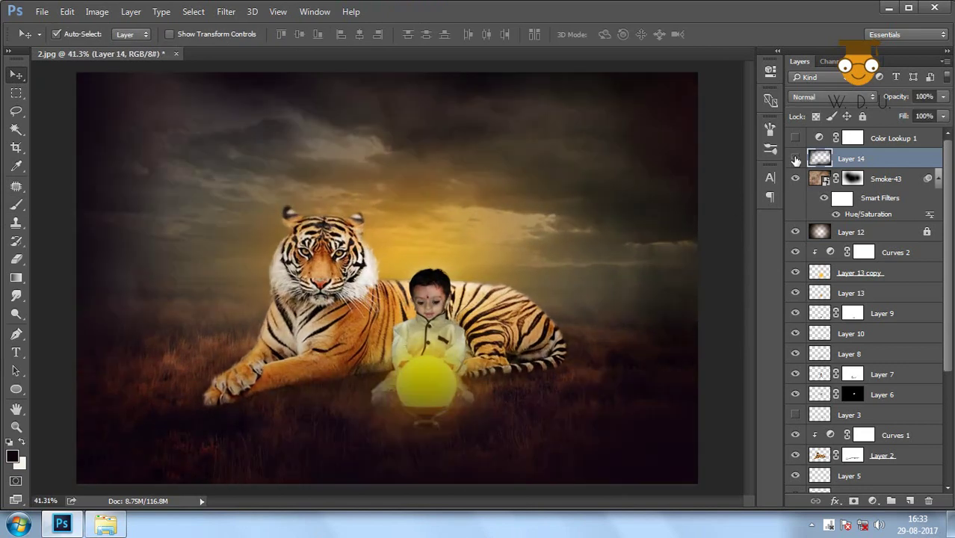
left_click(795, 158)
left_click(943, 100)
mouse_move(943, 112)
left_mouse_down()
mouse_move(926, 125)
mouse_move(919, 115)
left_mouse_up()
Add Layer 15 and paint black over the bottom and the top-left sky.
left_click(908, 505)
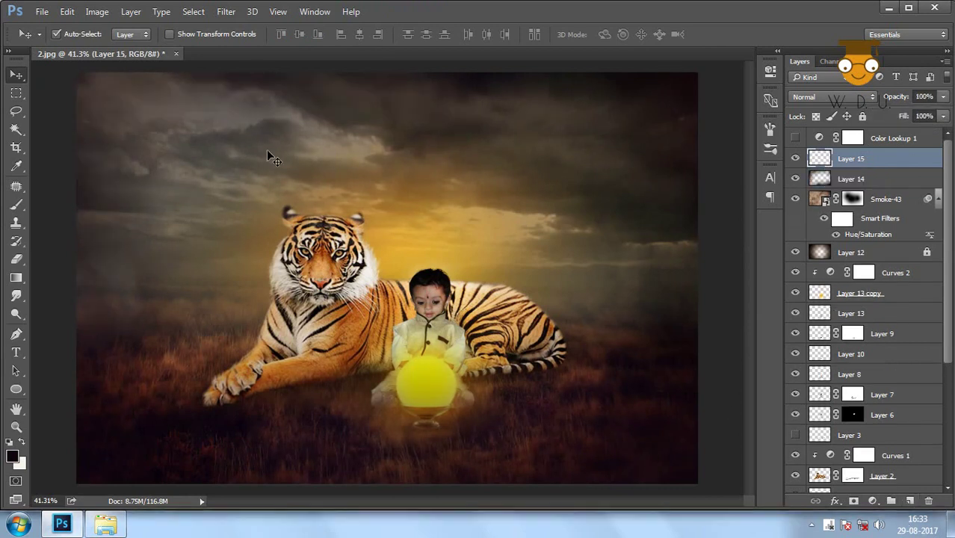
key("b")
scroll(269, 157, "down", 2)
mouse_move(177, 471)
left_mouse_down()
mouse_move(245, 480)
mouse_move(185, 464)
mouse_move(661, 415)
mouse_move(139, 426)
left_mouse_up()
mouse_move(179, 120)
left_mouse_down()
mouse_move(85, 202)
mouse_move(324, 70)
mouse_move(145, 143)
mouse_move(440, 115)
mouse_move(604, 114)
left_mouse_up()
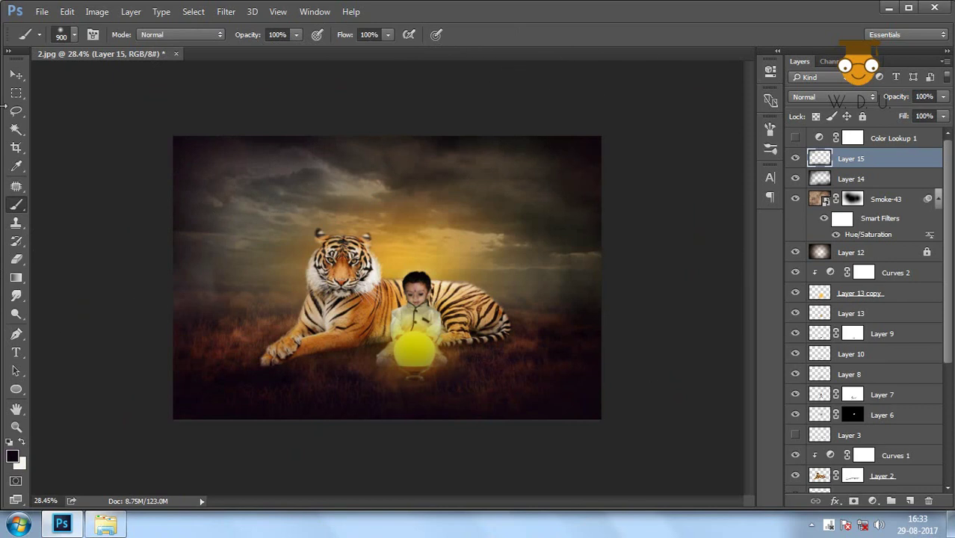
Preview Color Lookup 3DLUT presets and settle on Kodak 5218 Kodak 2383.
left_click(12, 77)
double_click(820, 139)
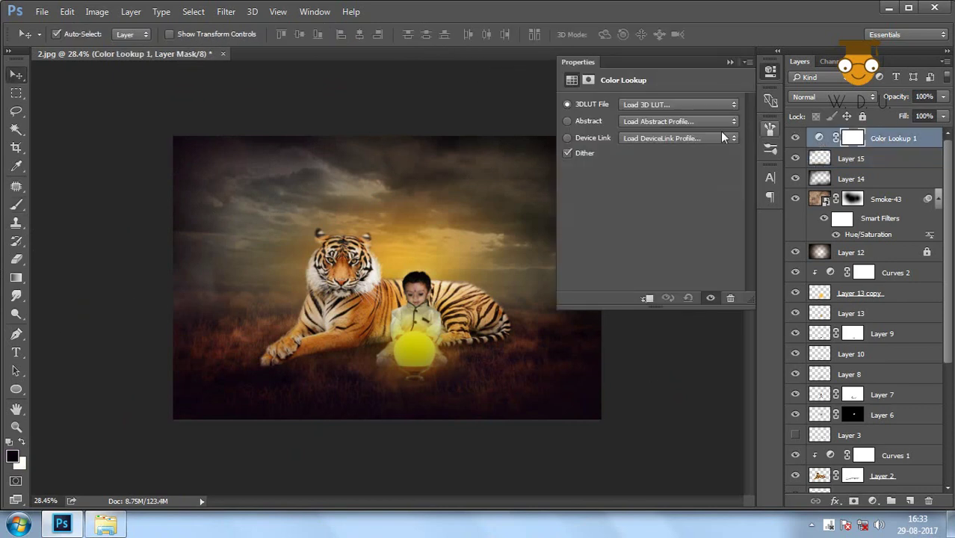
left_click(672, 121)
left_click(672, 104)
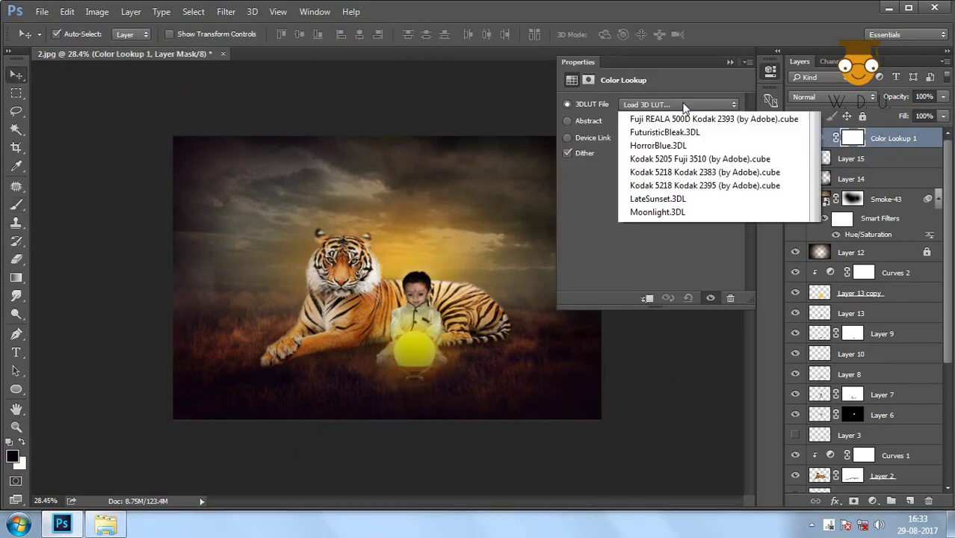
left_click(655, 156)
key("Down")
key("Down")
key("Down")
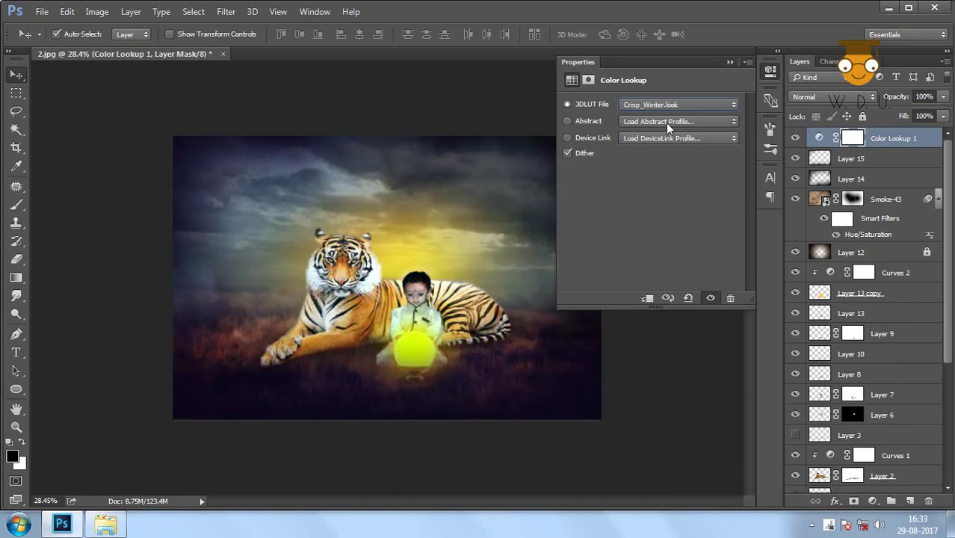
key("Down")
key("Down")
key("Down")
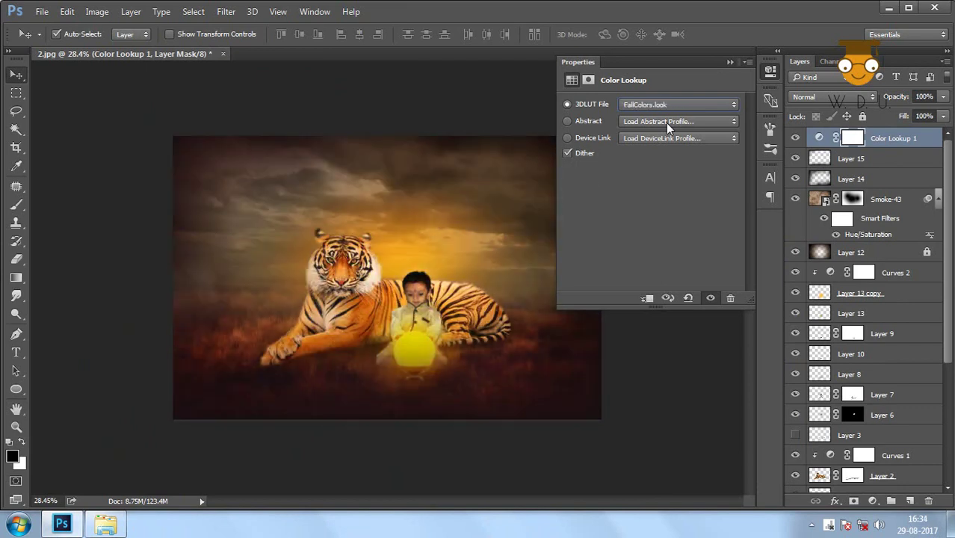
key("Down")
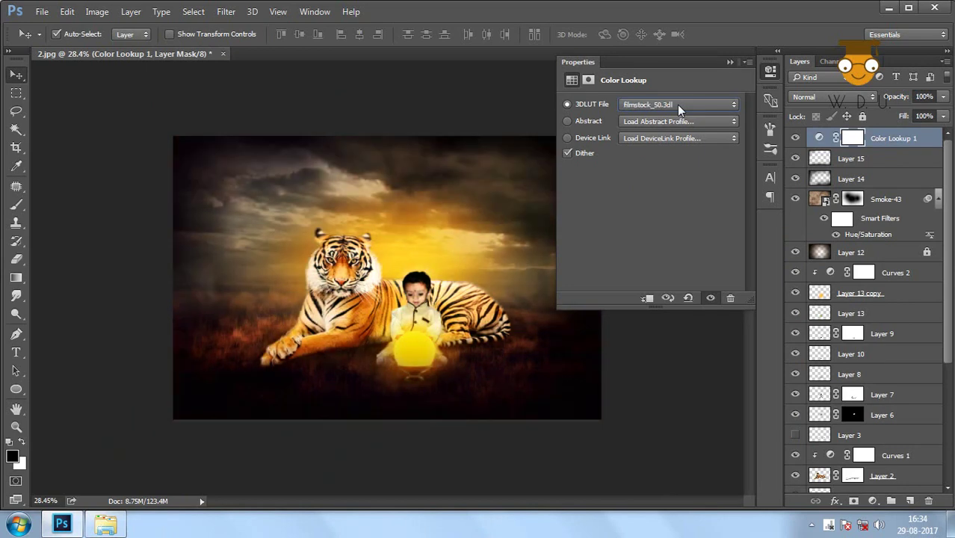
key("Down")
key("Down")
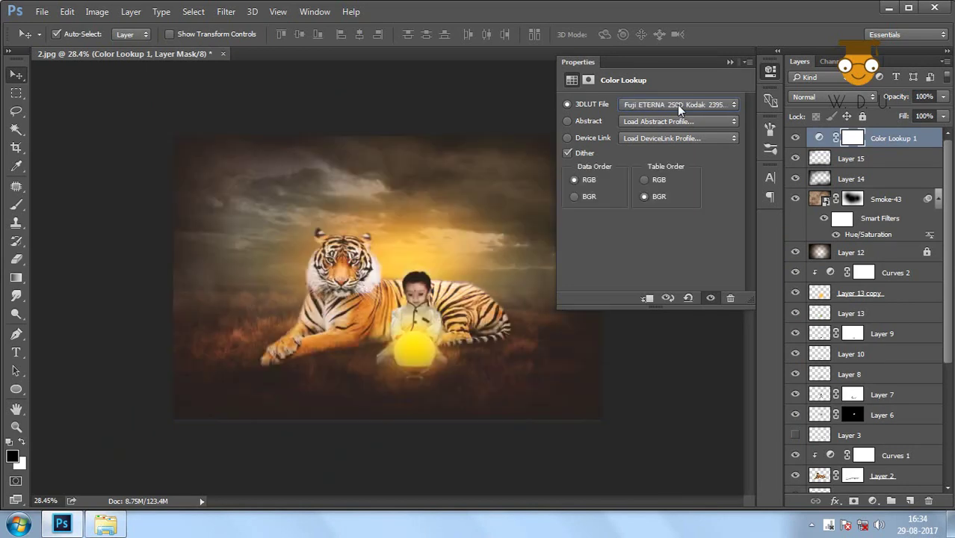
key("Down")
key("Down")
key("Down")
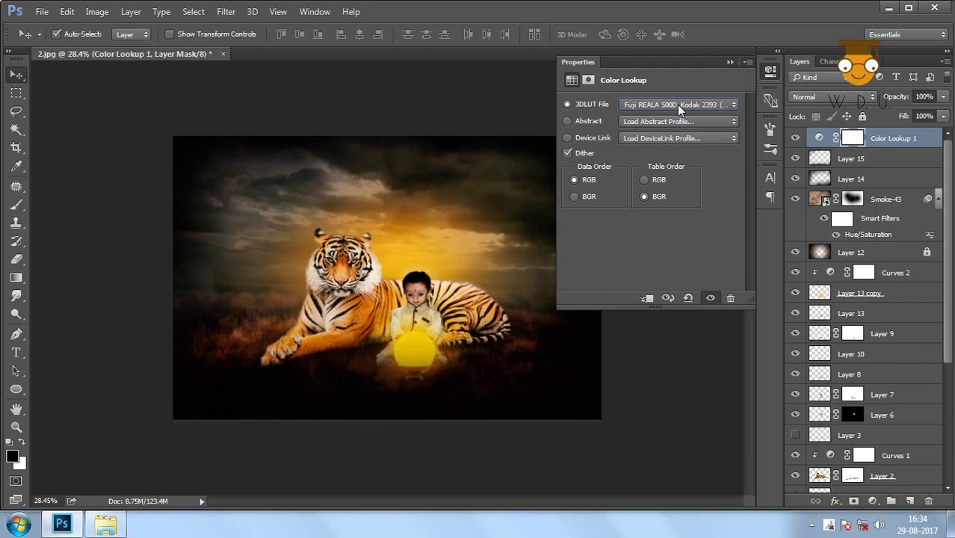
key("Down")
key("Down")
key("Down")
key("Down")
key("Down")
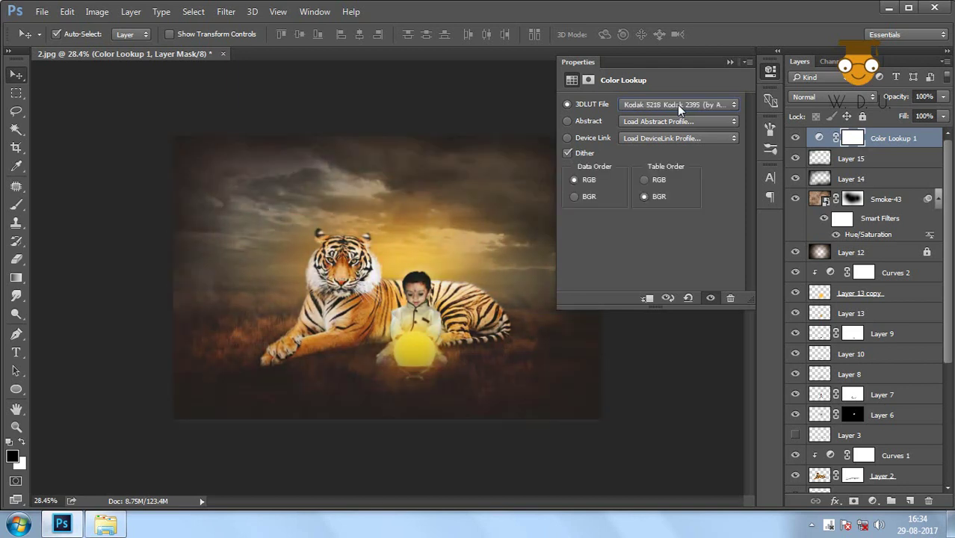
key("Down")
key("Down")
key("Down")
key("Down")
key("Down")
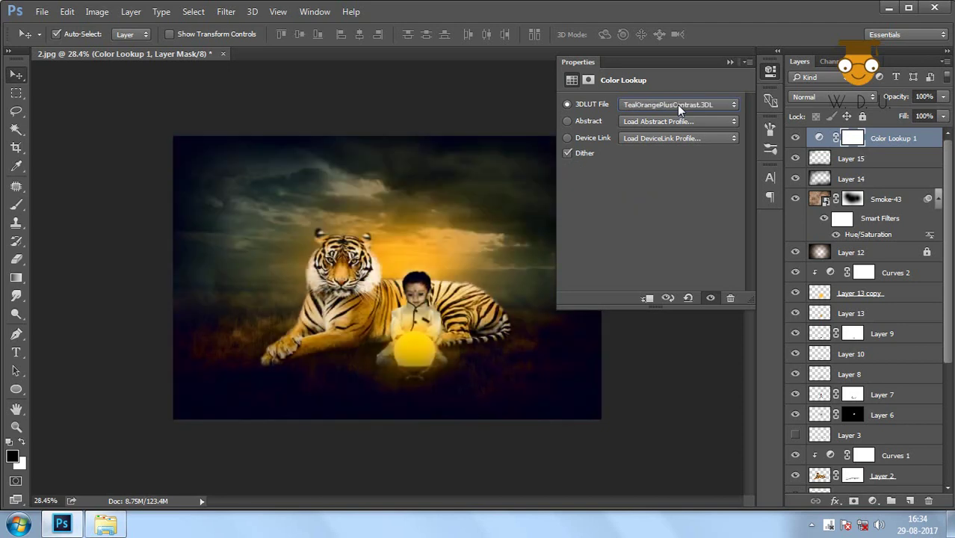
key("Down")
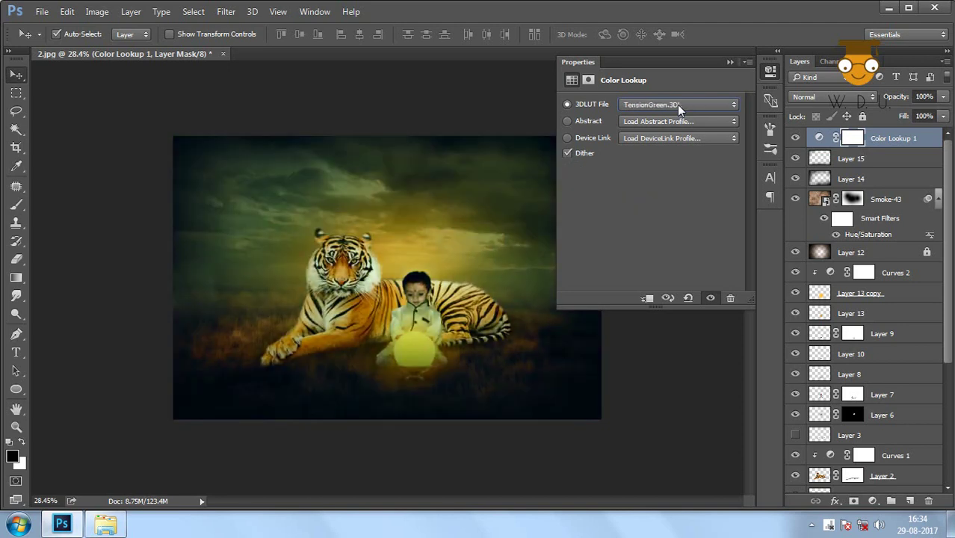
key("Up")
key("Up")
key("Up")
key("Up")
key("Up")
key("Up")
key("Up")
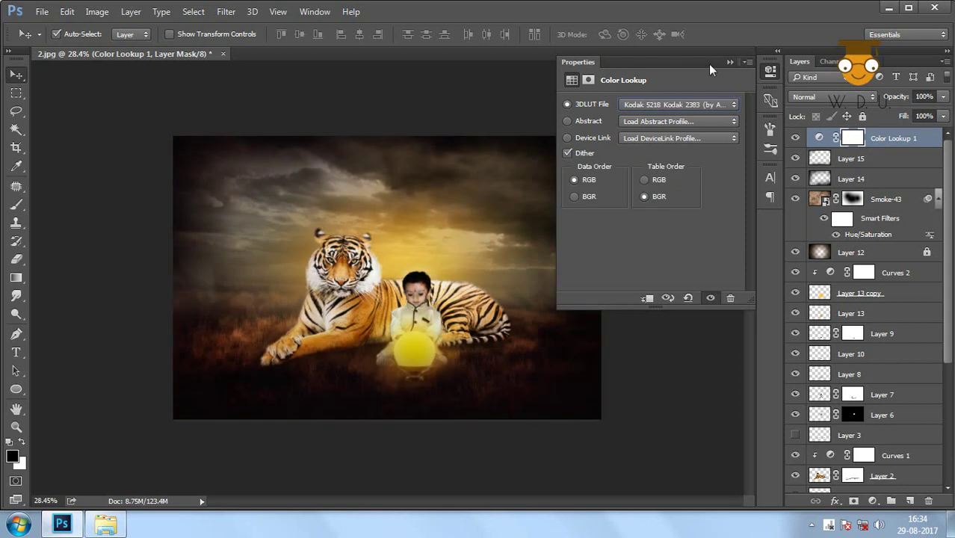
Set the Color Lookup layer's opacity to 46%.
left_click(729, 62)
left_click(943, 97)
left_click_drag(943, 113, 925, 118)
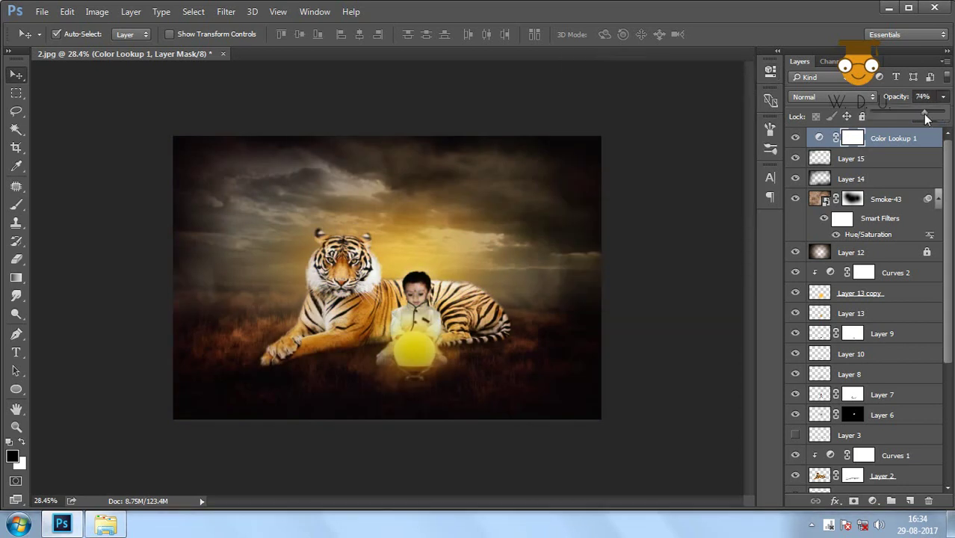
left_click(437, 390)
scroll(407, 366, "up", 3)
Add Layer 16 above Layer 13 copy and paint white at 43% brush opacity over the lamp.
scroll(426, 372, "up", 2)
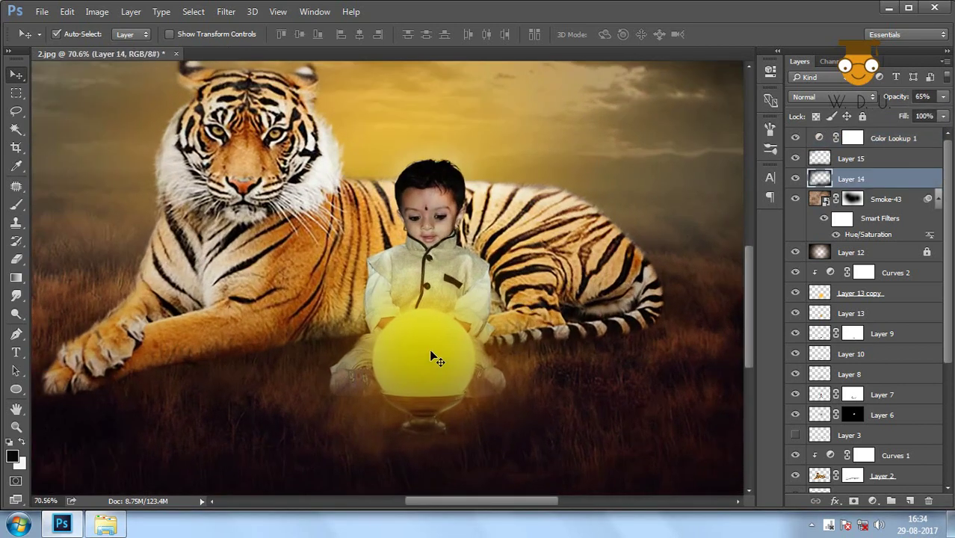
left_click(889, 293)
left_click(909, 500)
key("b")
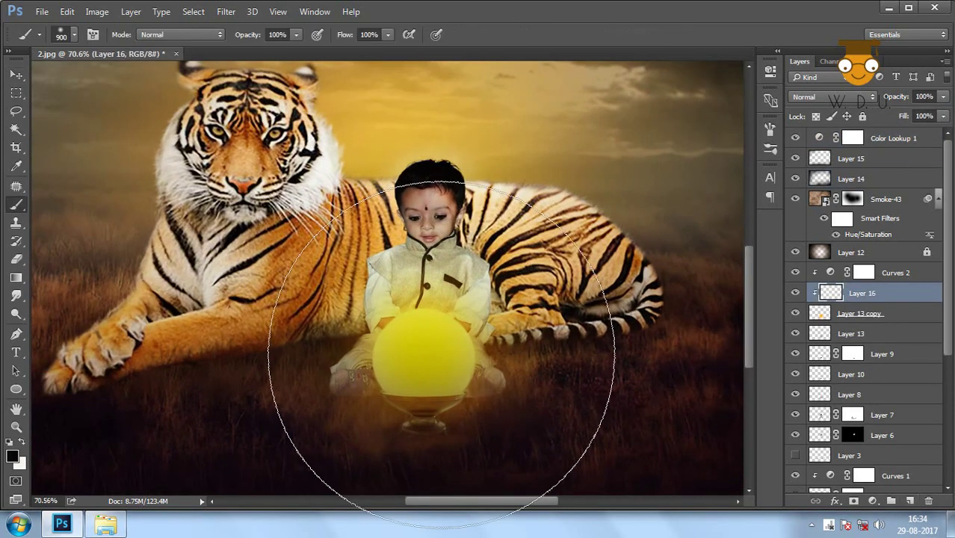
key("bracketright")
key("bracketright")
left_click(296, 35)
left_click_drag(289, 50, 256, 52)
key("x")
left_click_drag(426, 360, 429, 420)
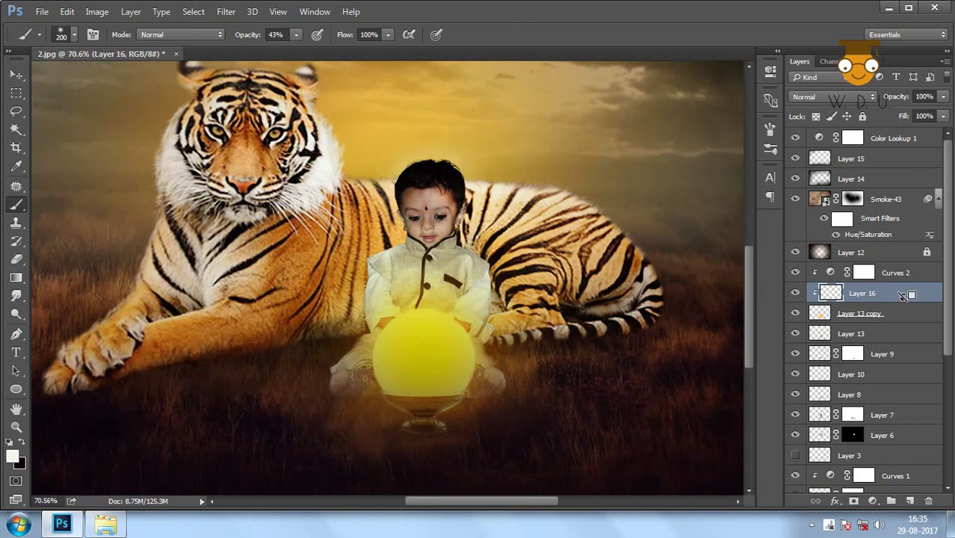
Release Layer 16's clipping mask, hide Curves 2, and preview the composite full-screen.
key("ctrl+alt+g")
left_click(795, 272)
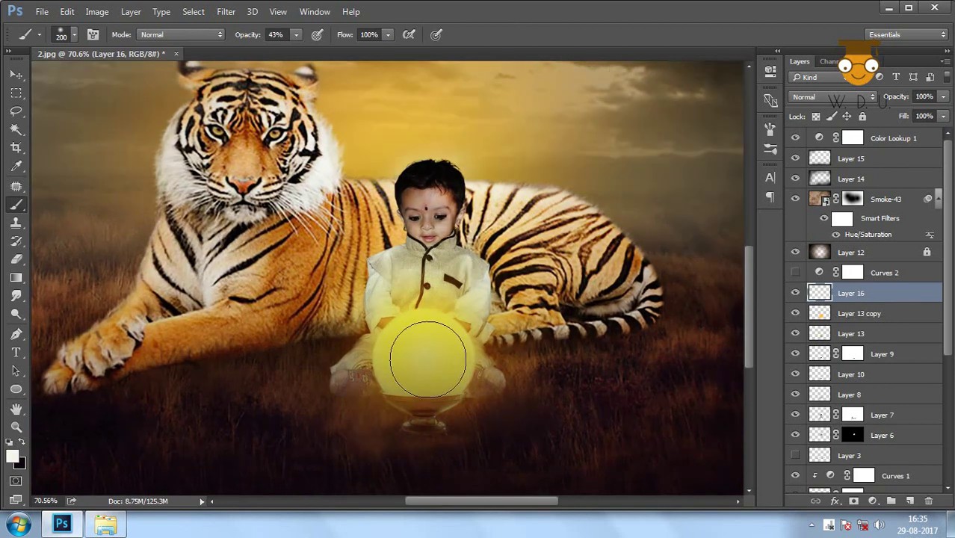
left_click(16, 75)
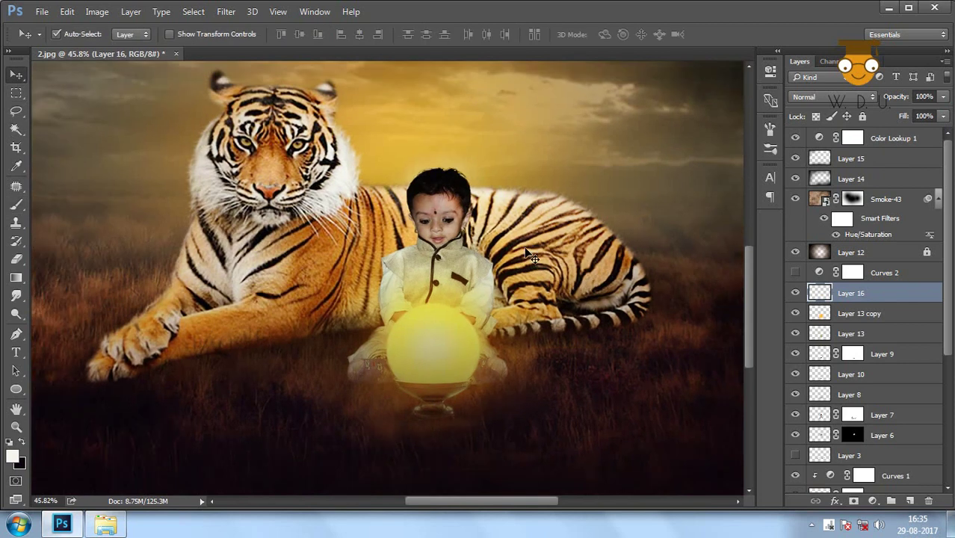
scroll(484, 297, "down", 5)
key("f")
key("f")
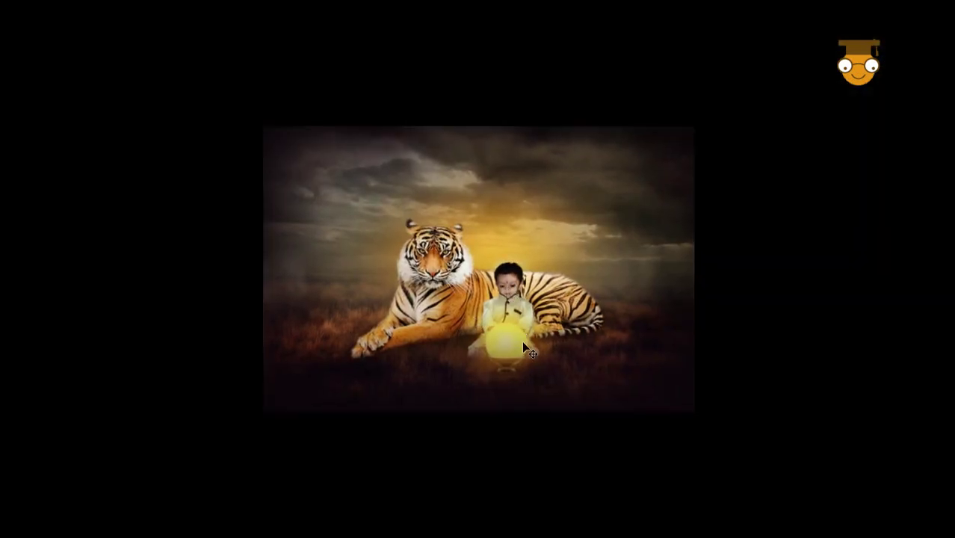
scroll(502, 307, "up", 1)
scroll(479, 210, "up", 1)
scroll(481, 232, "up", 1)
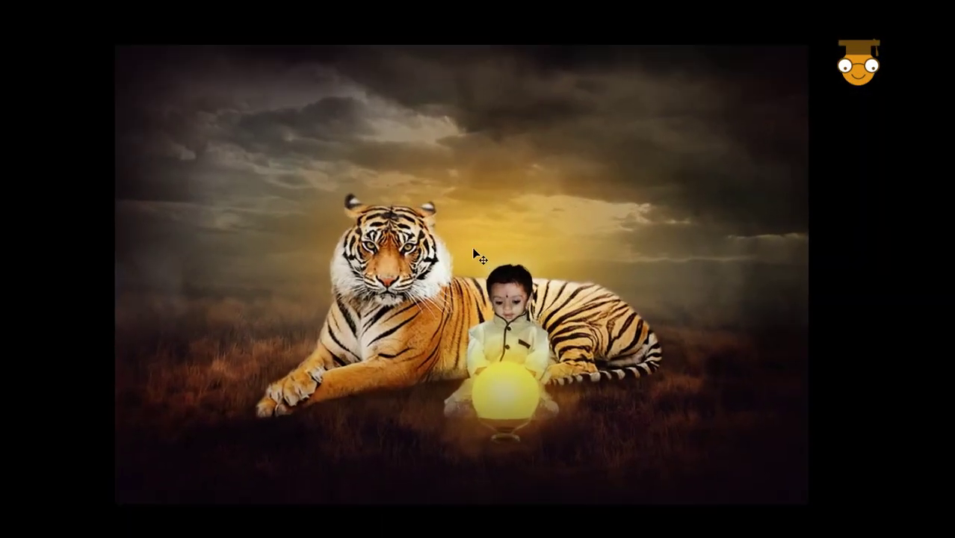
scroll(473, 254, "up", 1)
scroll(486, 292, "down", 1)
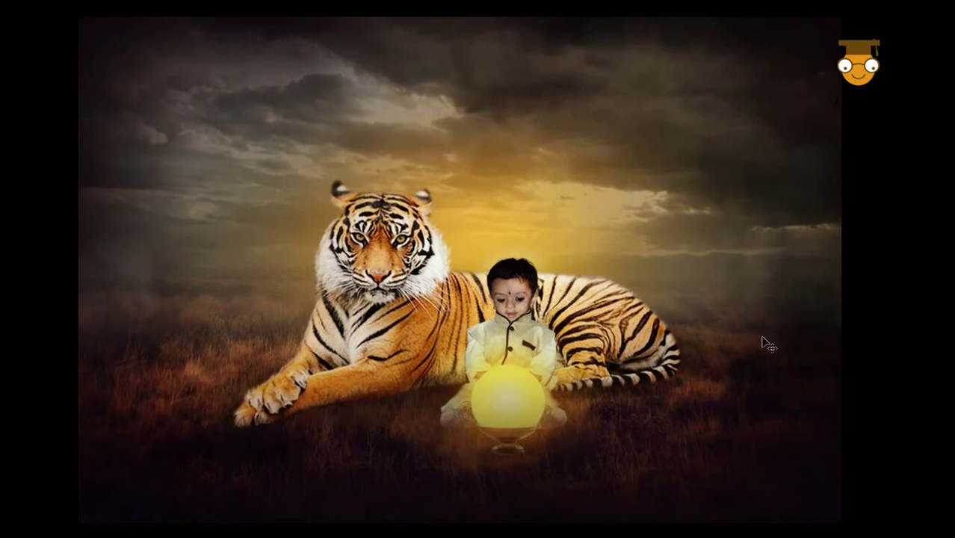
Save the composite as the Photoshop file 2.psd, dismissing the error message.
key("f")
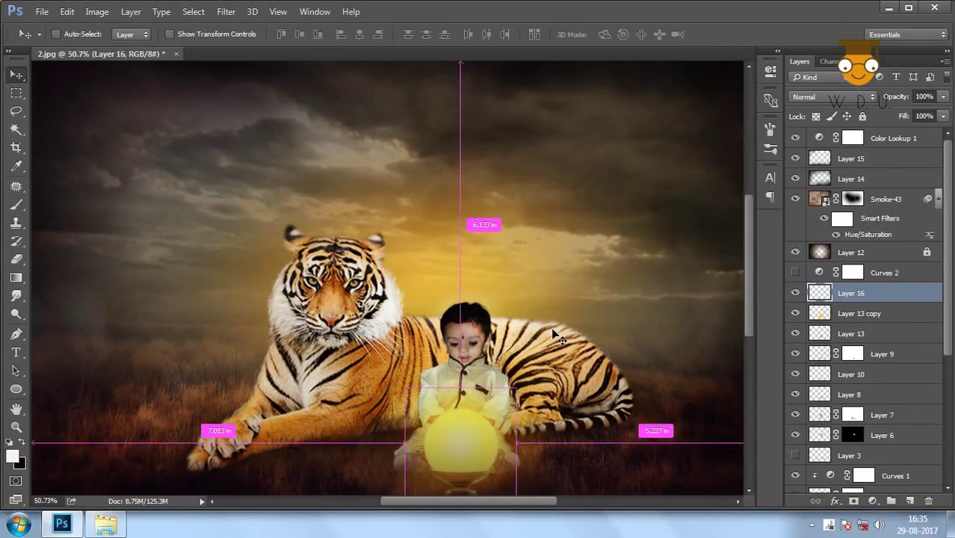
key("ctrl+shift+s")
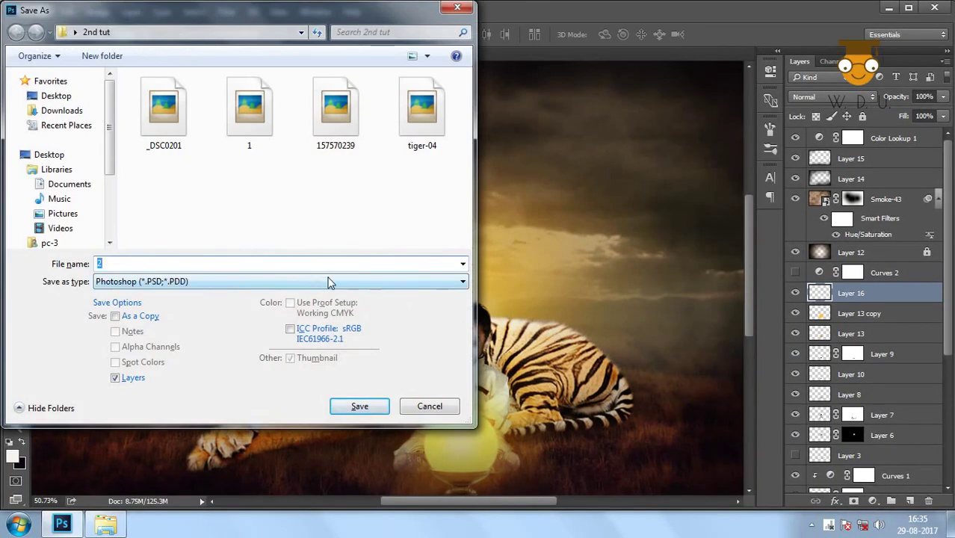
key("Return")
key("Return")
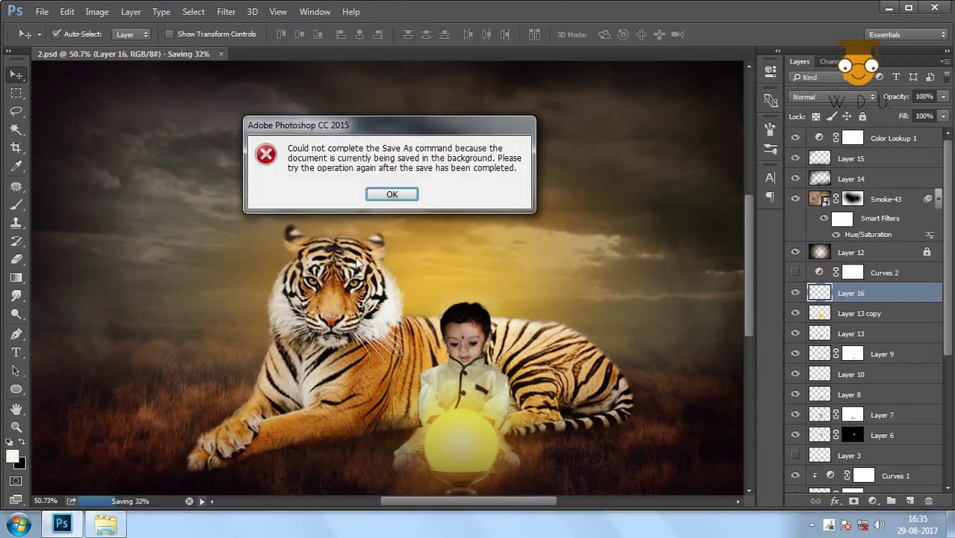
left_click(405, 197)
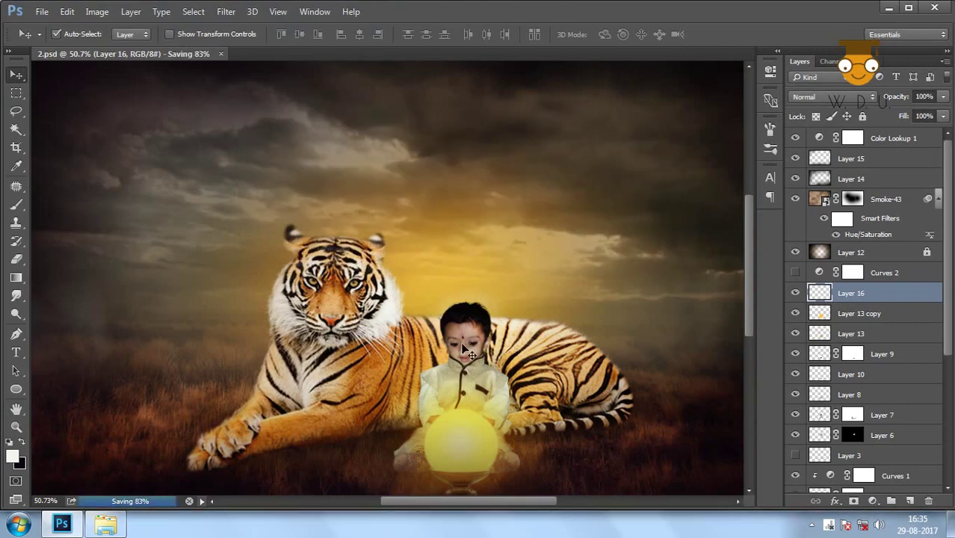
left_click(811, 524)
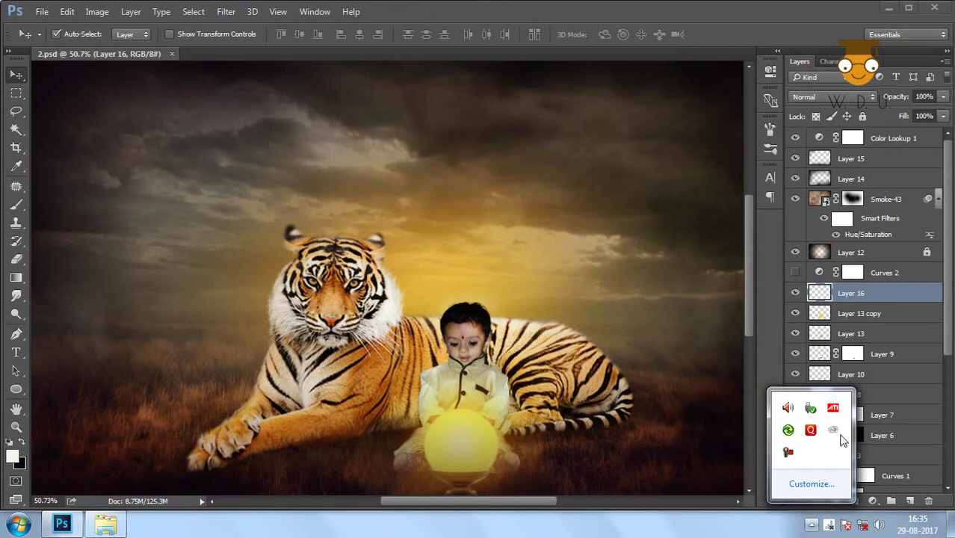